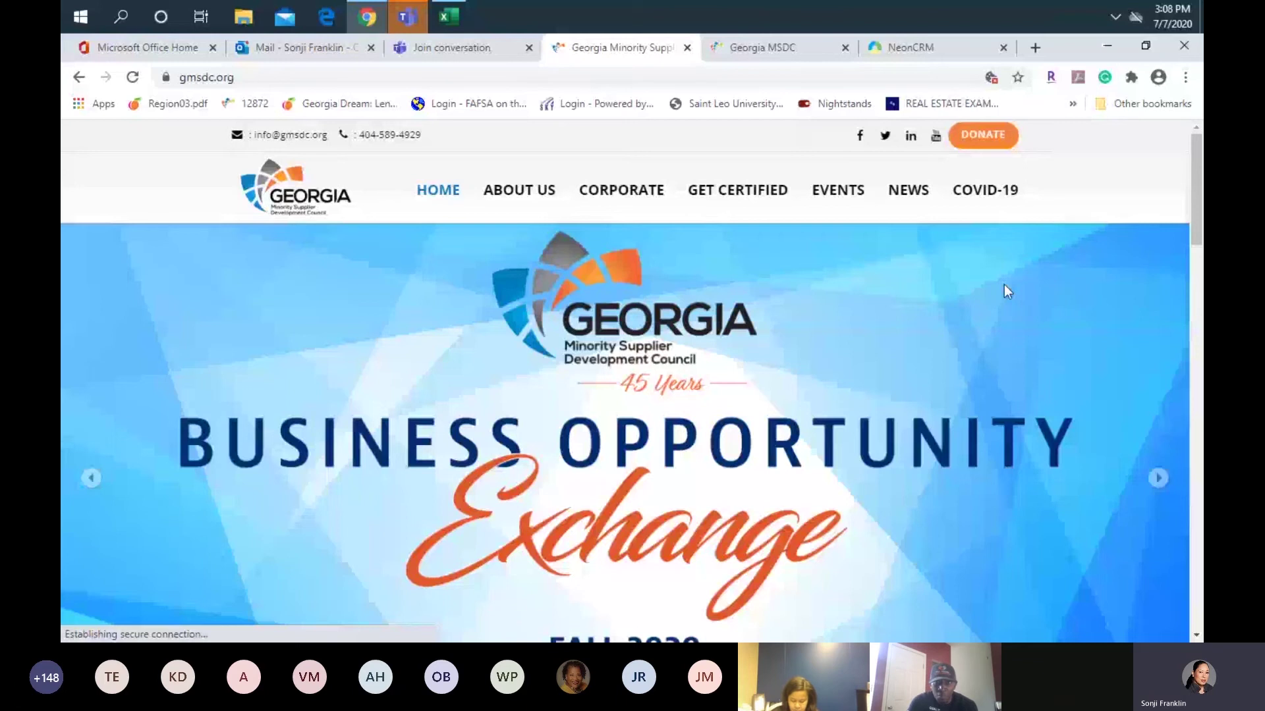
- Open the Certification Criteria page of the Georgia Minority Supplier Development Council and view its Benefits of Certification section
mouse_move(731, 196)
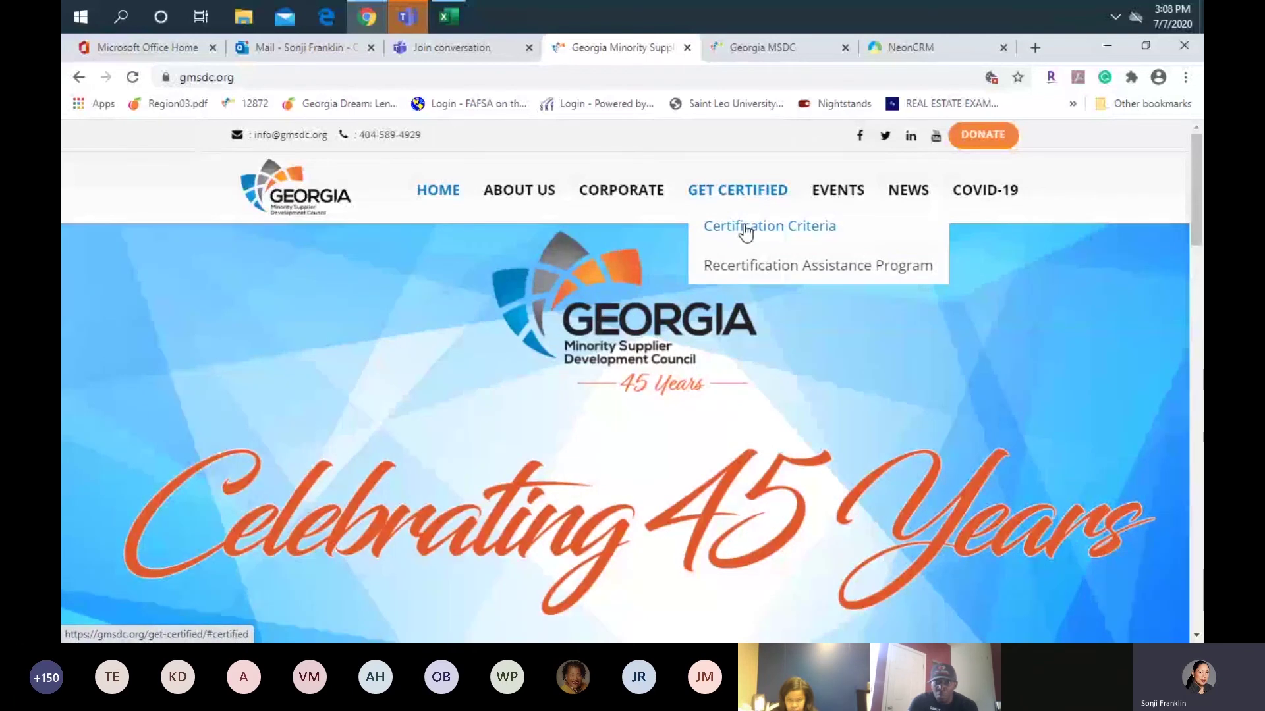
left_click(745, 232)
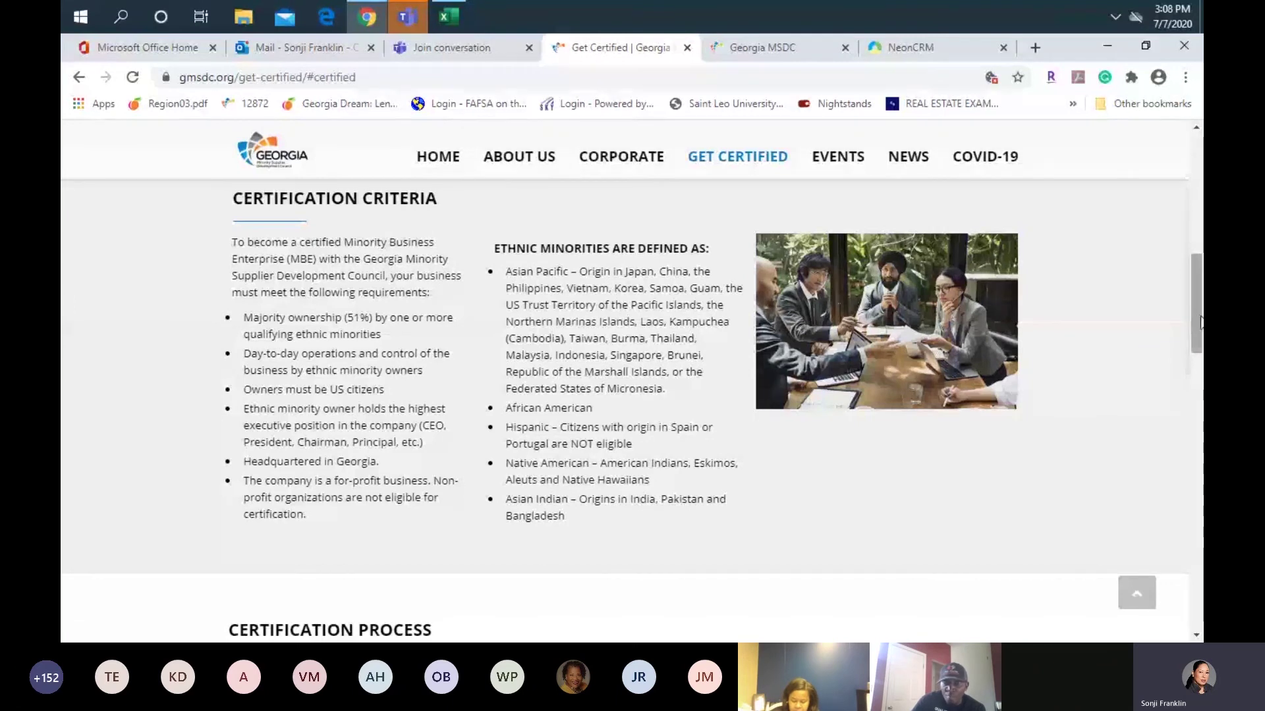
left_click_drag(1200, 322, 1198, 234)
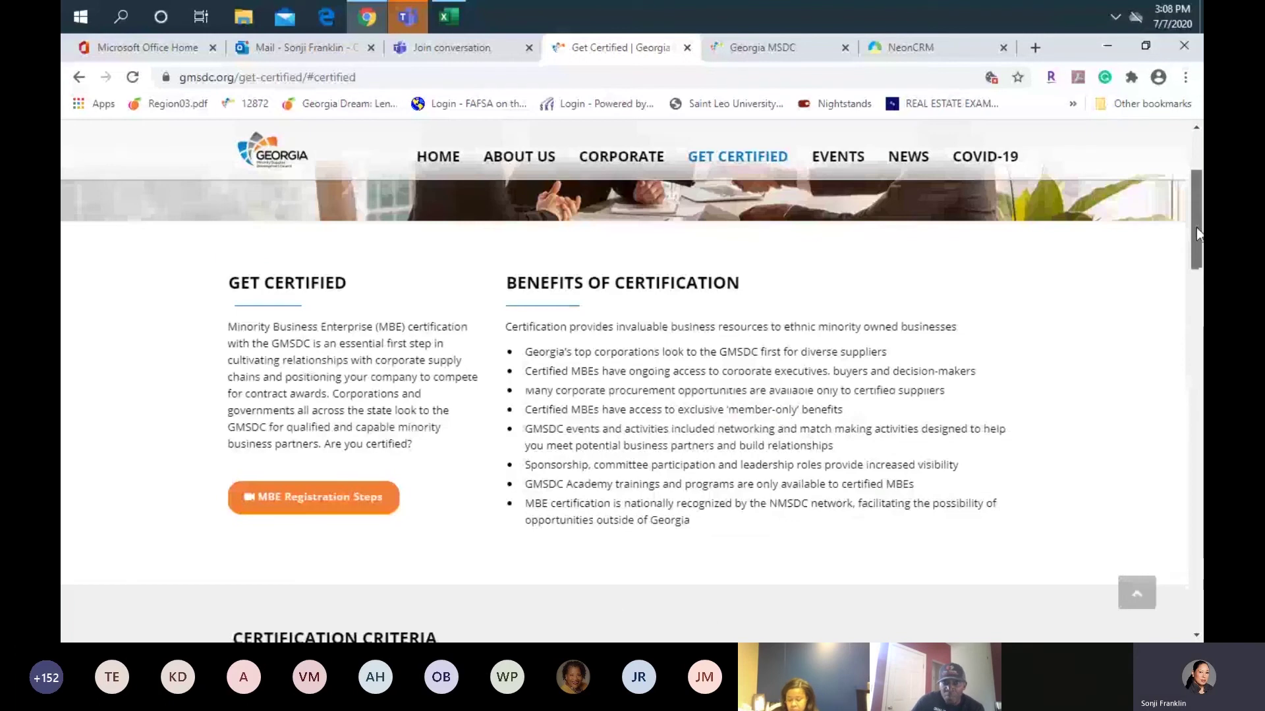
left_click_drag(1197, 234, 1198, 240)
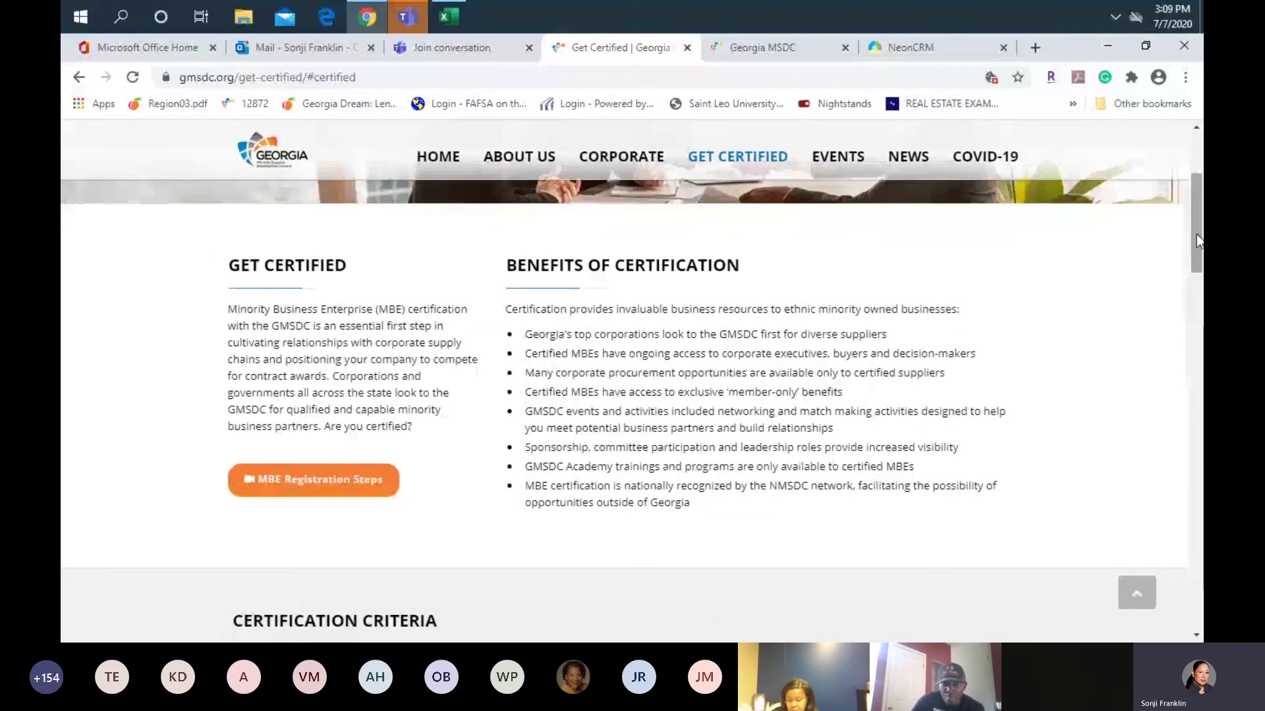
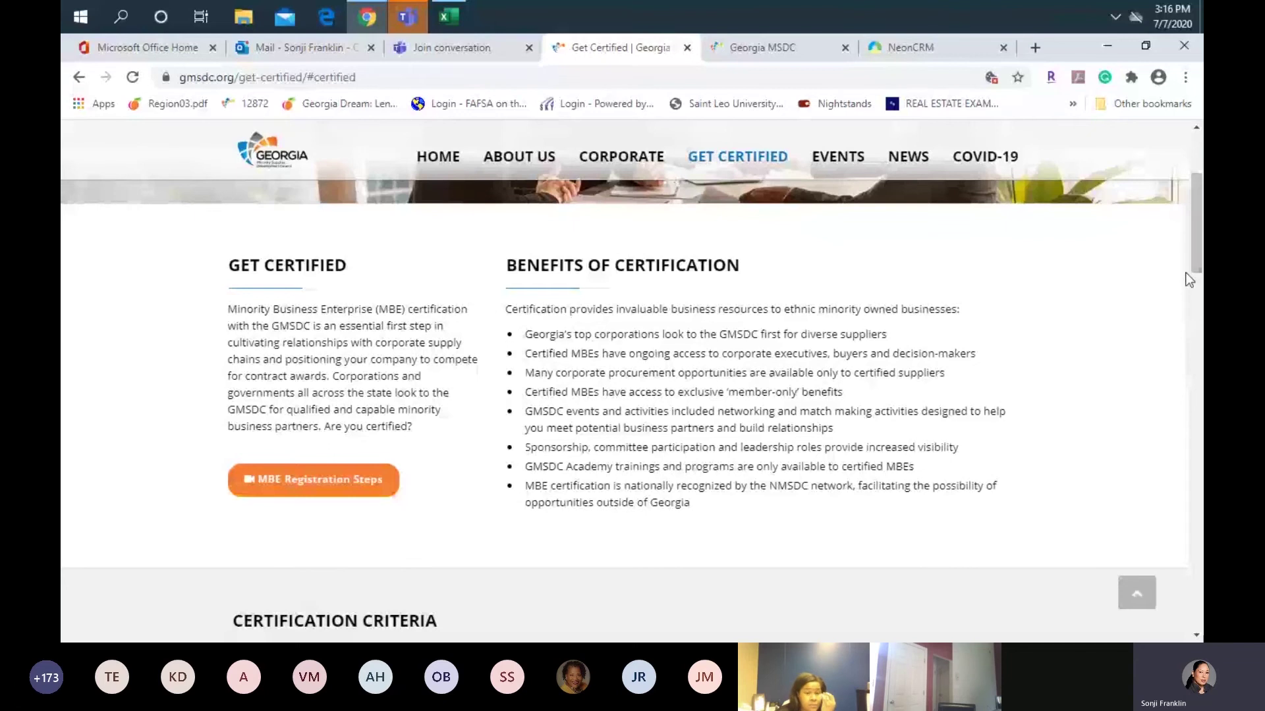
- Review the certification criteria, the ethnic minority definitions and the three-step certification process
left_click(1196, 636)
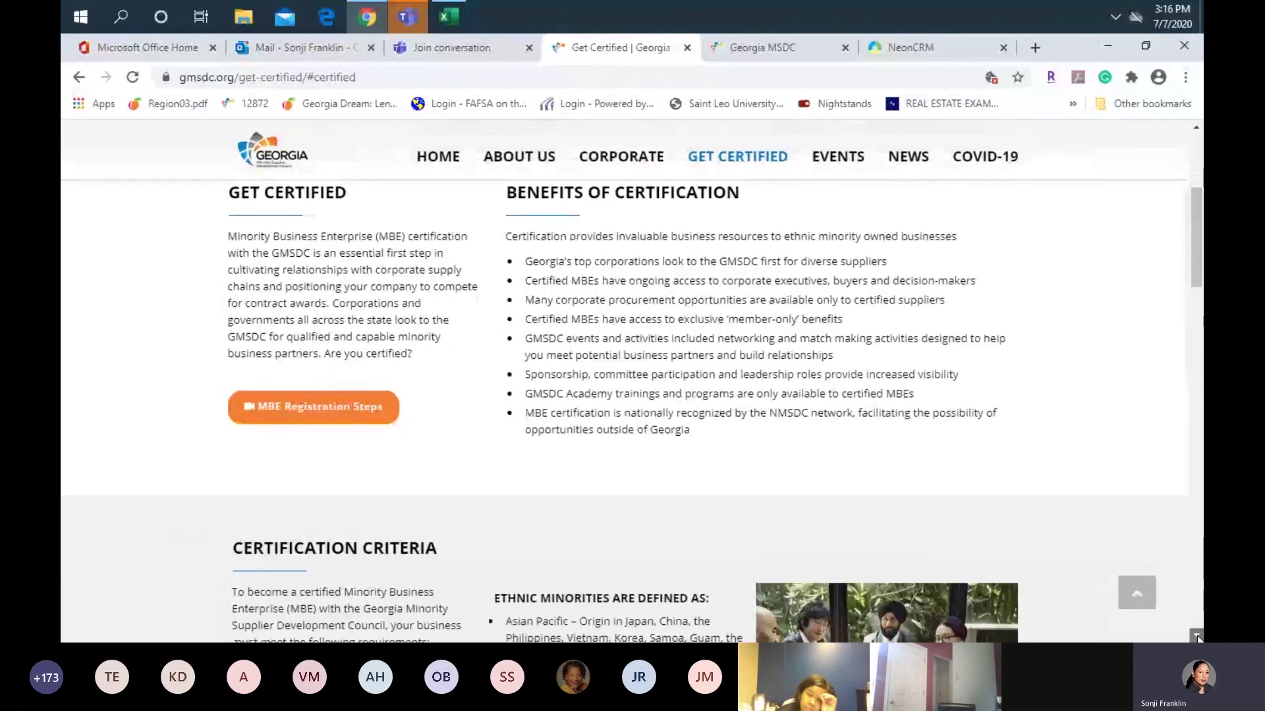
scroll(1196, 637, "down", 4)
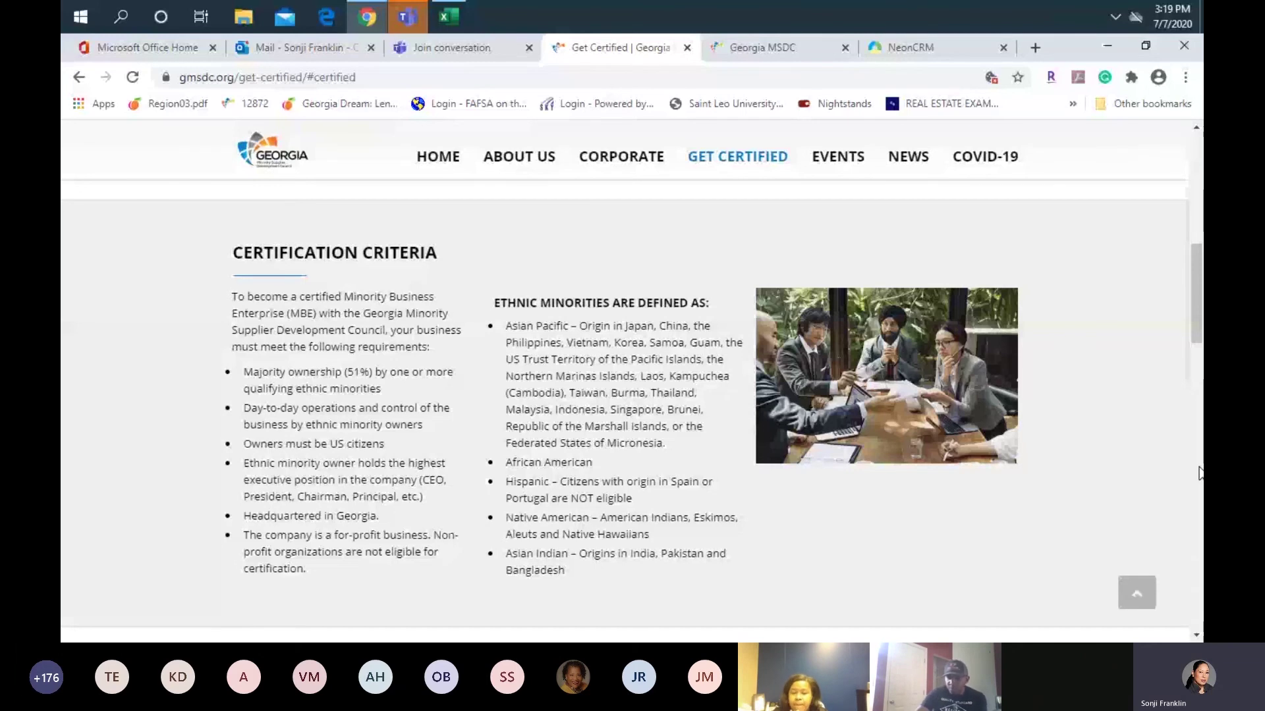
left_click(1196, 635)
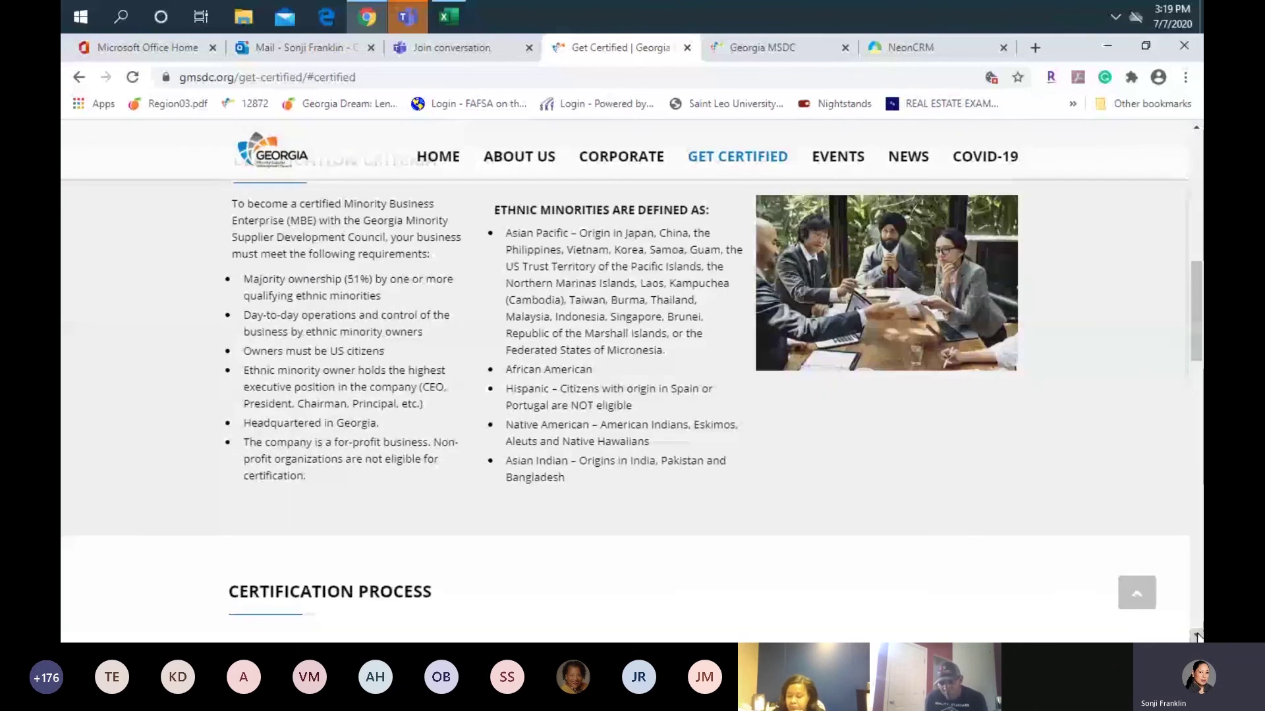
scroll(1196, 636, "down", 4)
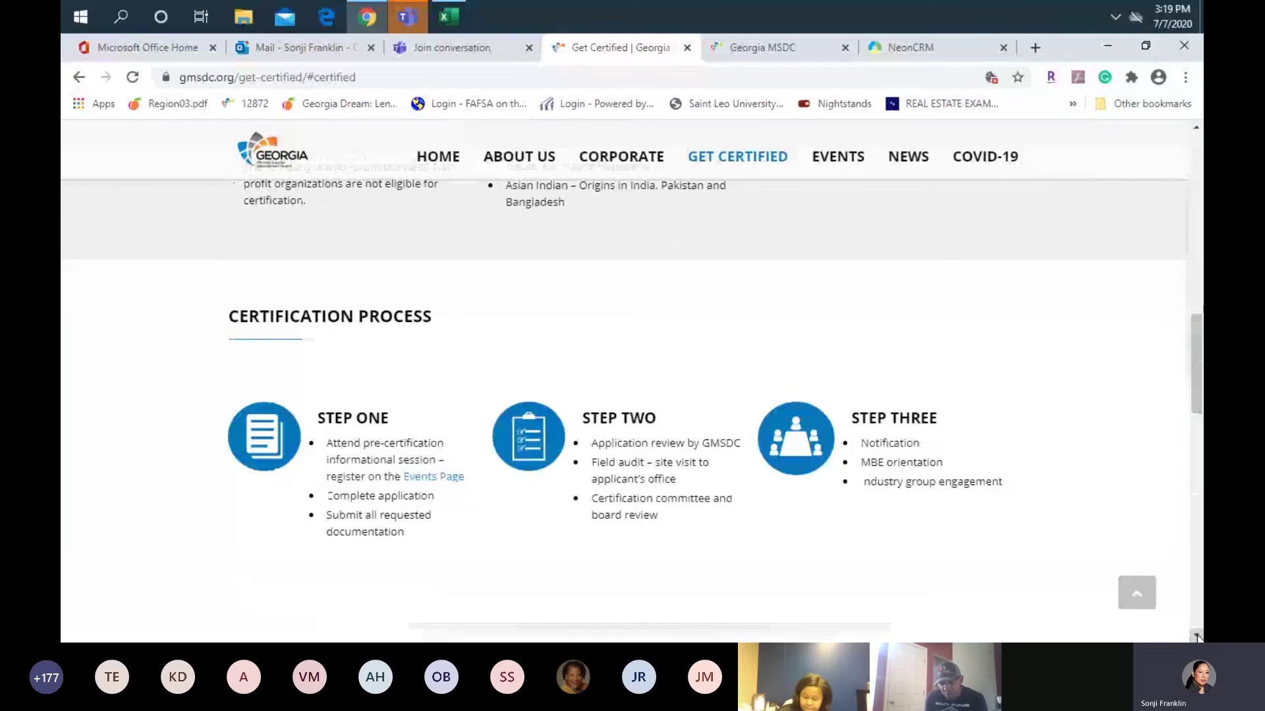
scroll(1196, 635, "down", 1)
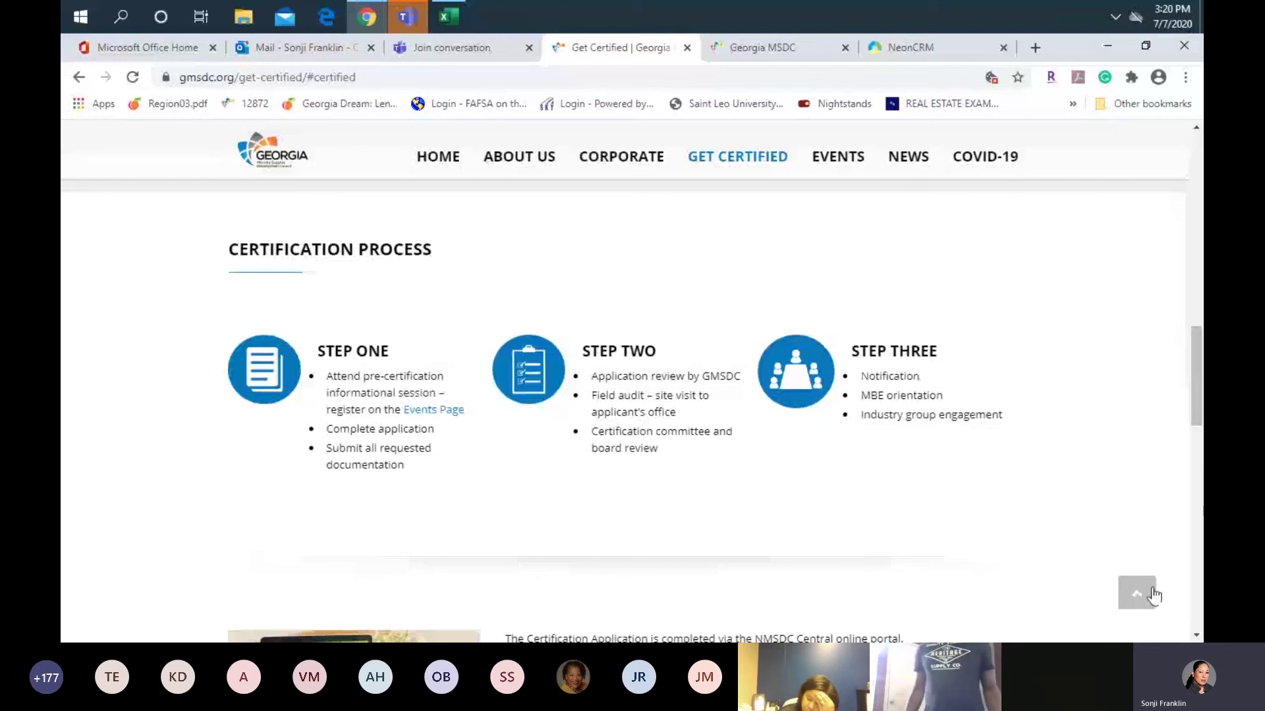
- Review the online application requirements and fees below the certification process, and return to the beginning of the page
left_click(1196, 636)
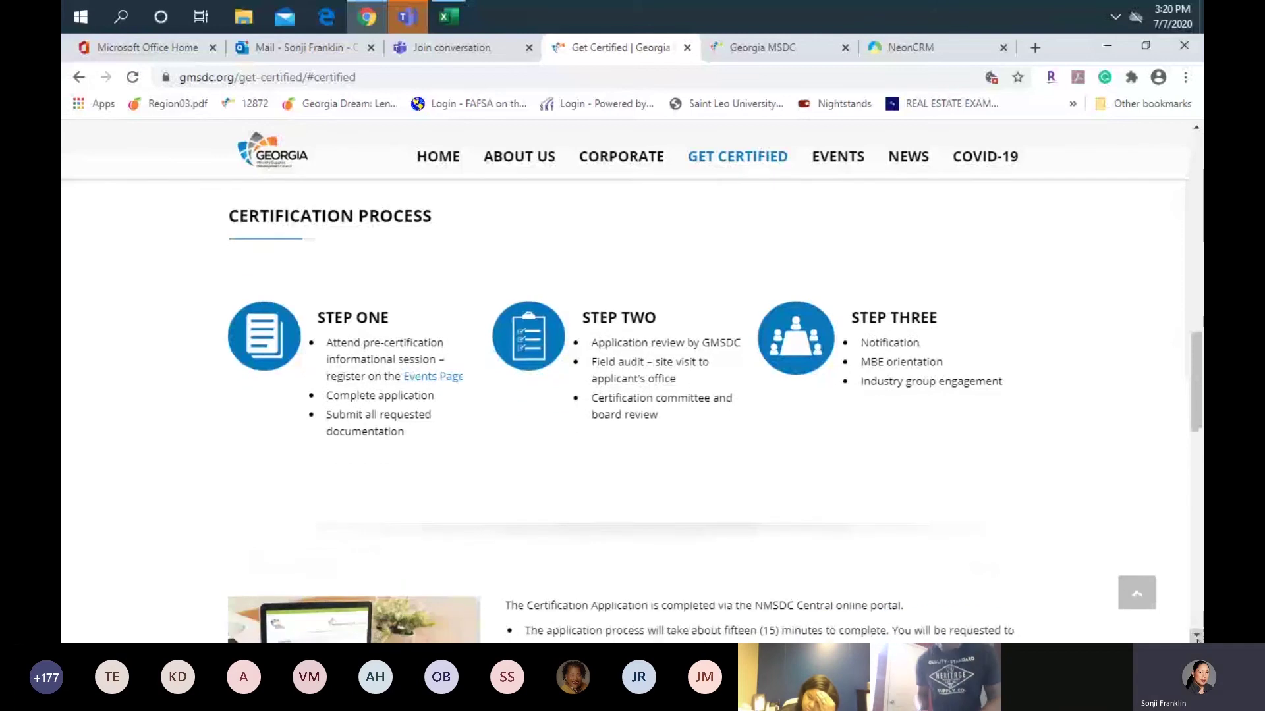
scroll(1197, 636, "down", 1)
scroll(1198, 636, "down", 3)
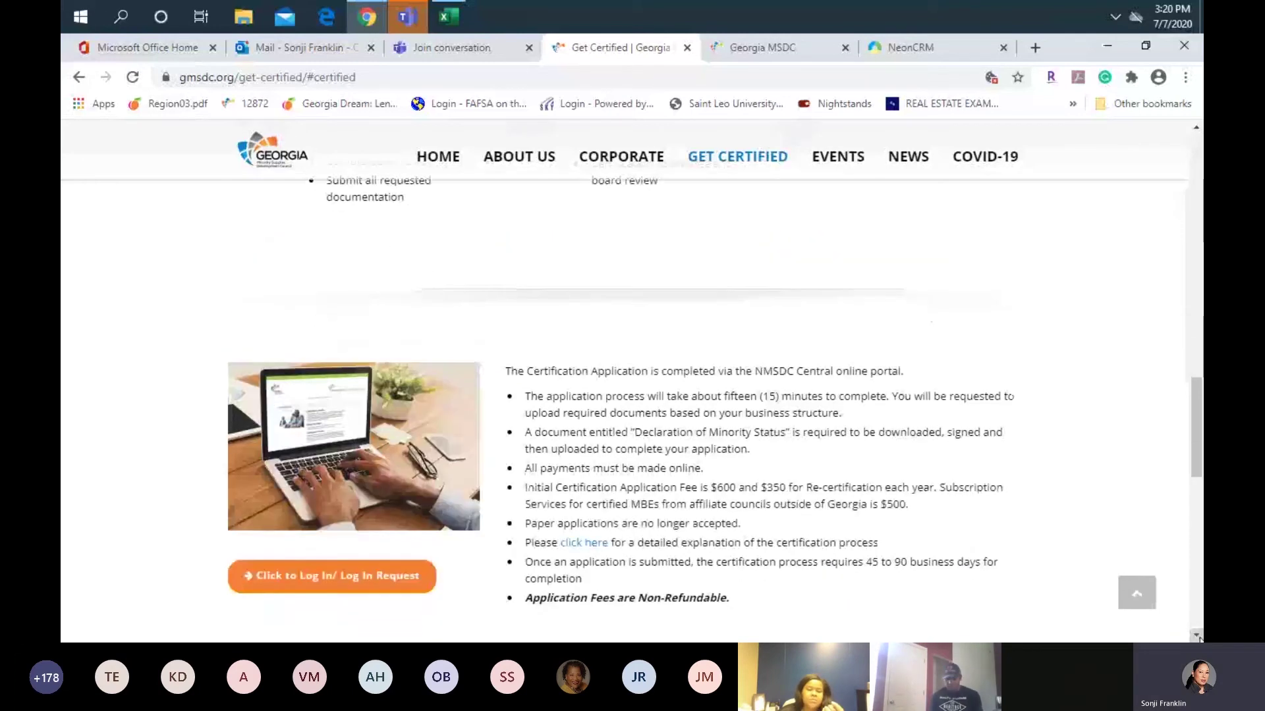
left_click(1196, 635)
left_click(1196, 635)
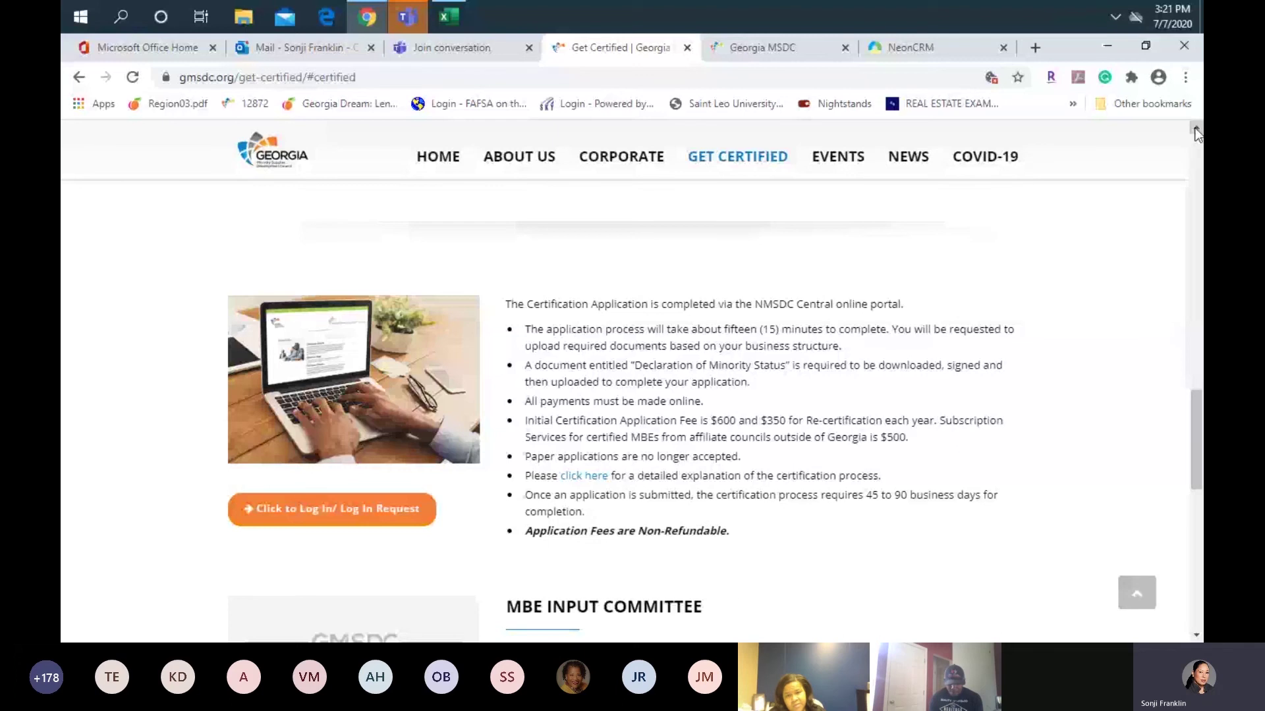
scroll(1196, 132, "up", 6)
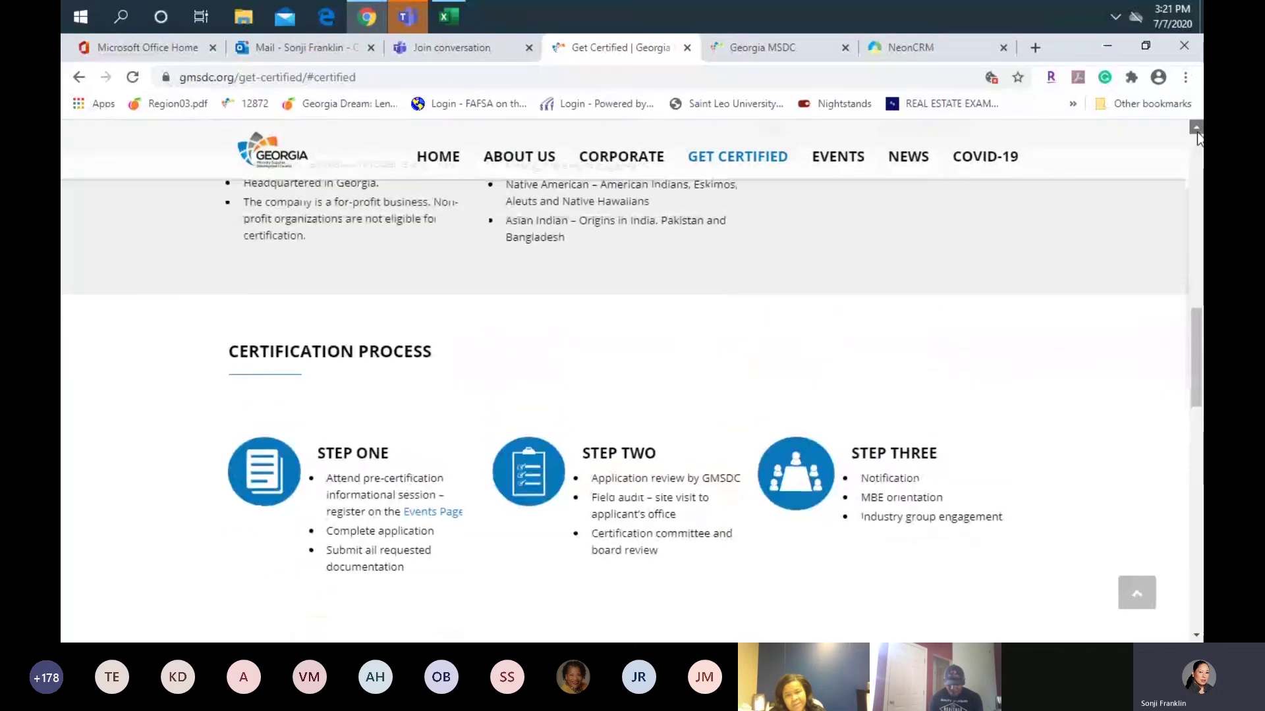
scroll(1197, 135, "up", 6)
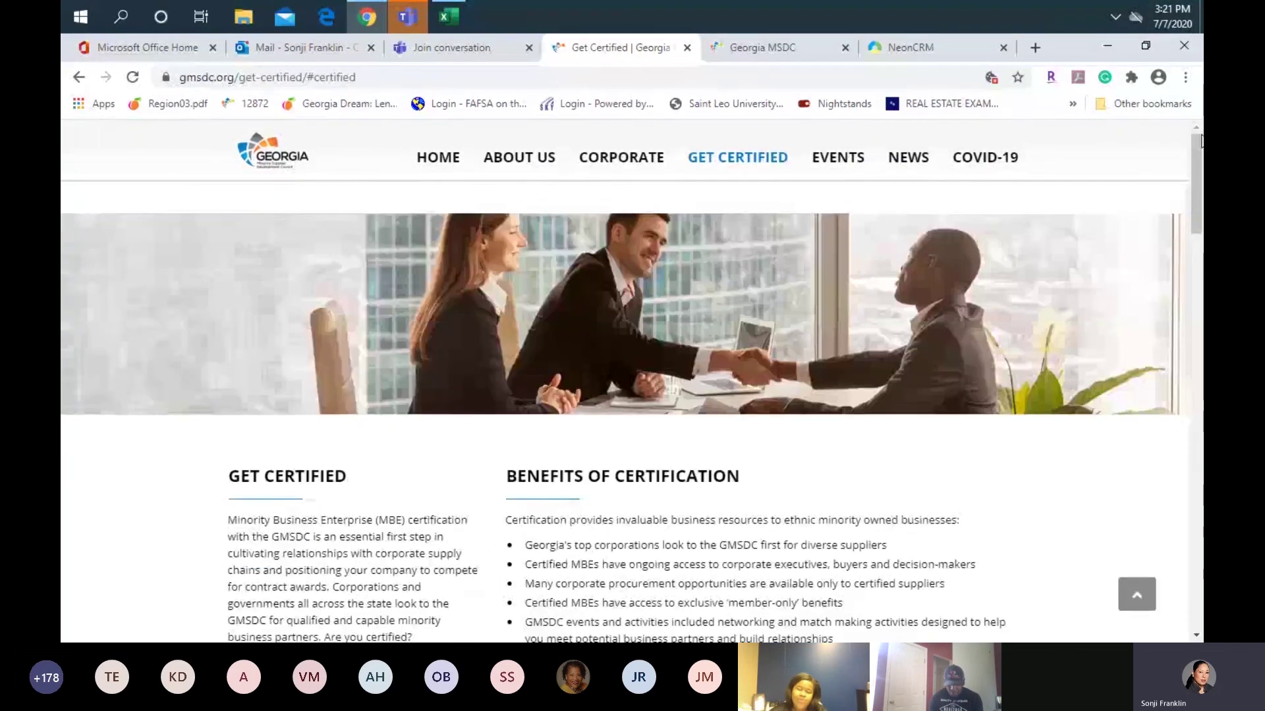
scroll(1200, 140, "up", 1)
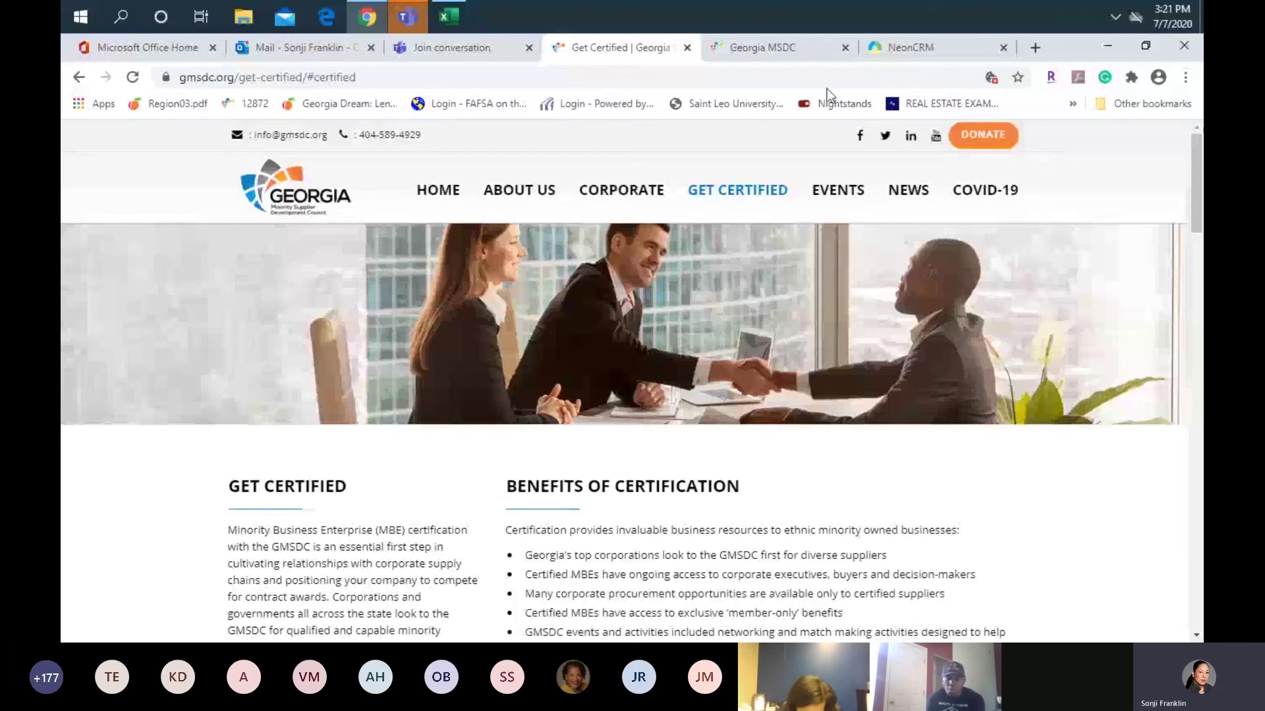
- Switch to the NMSDC Central certification application and examine its progress stages and the 1.1 Applicant Information fields
left_click(770, 49)
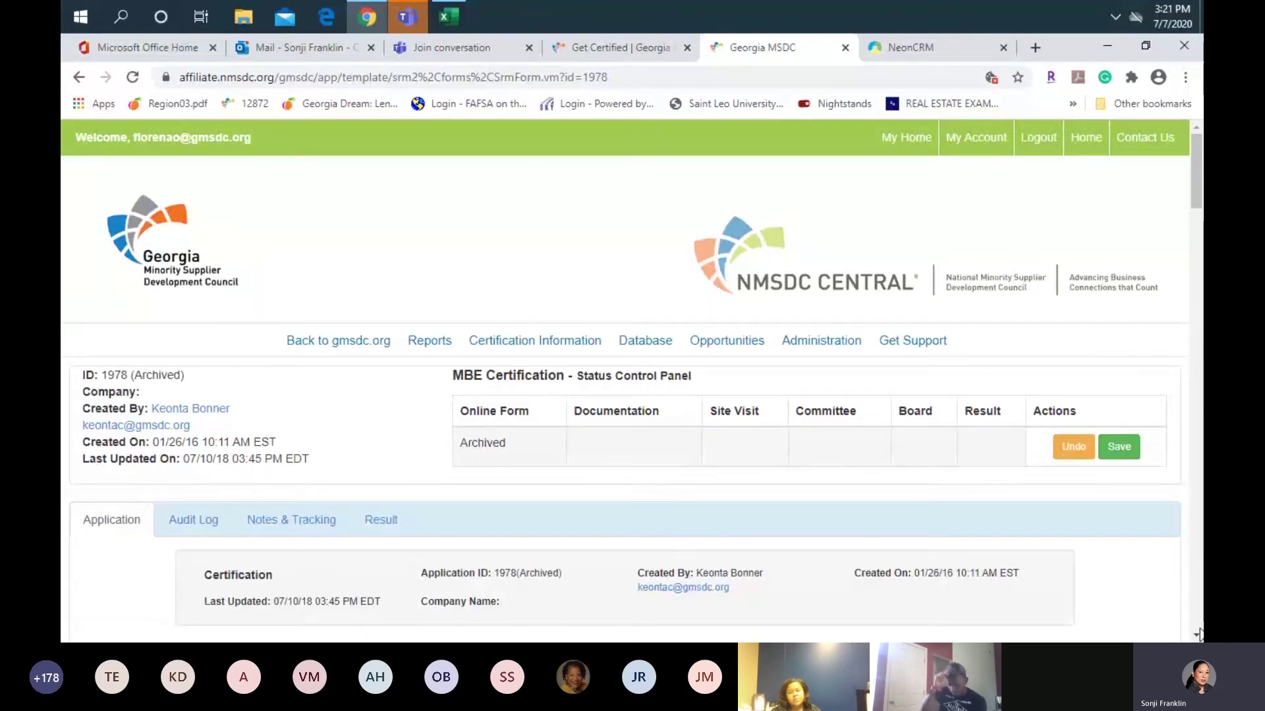
scroll(1199, 635, "down", 3)
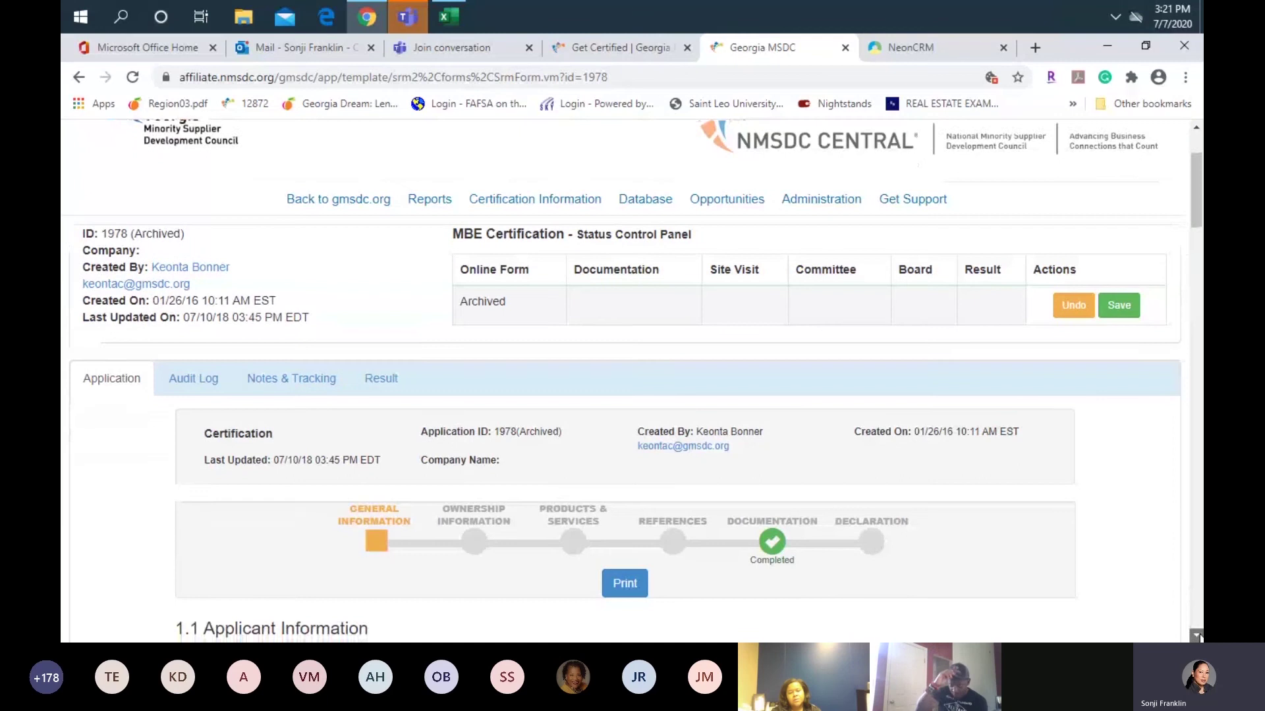
scroll(1198, 635, "down", 2)
left_click(1196, 637)
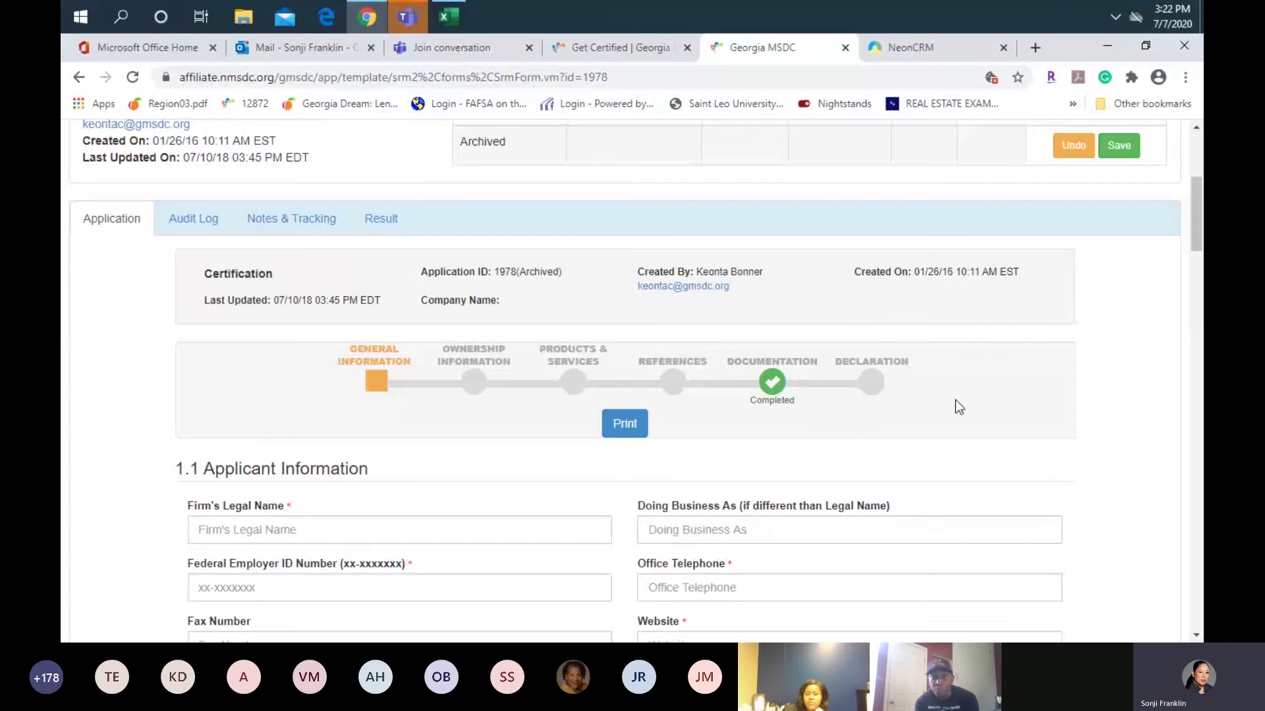
left_click(1197, 637)
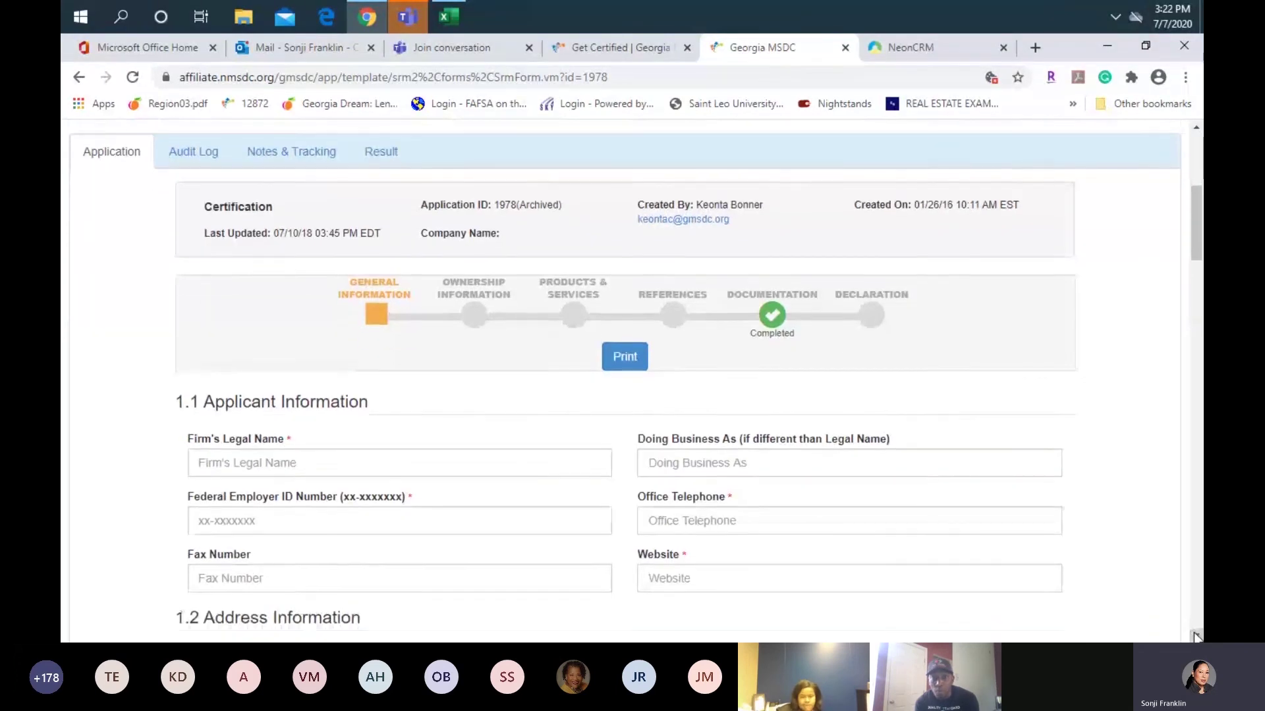
left_click(1197, 636)
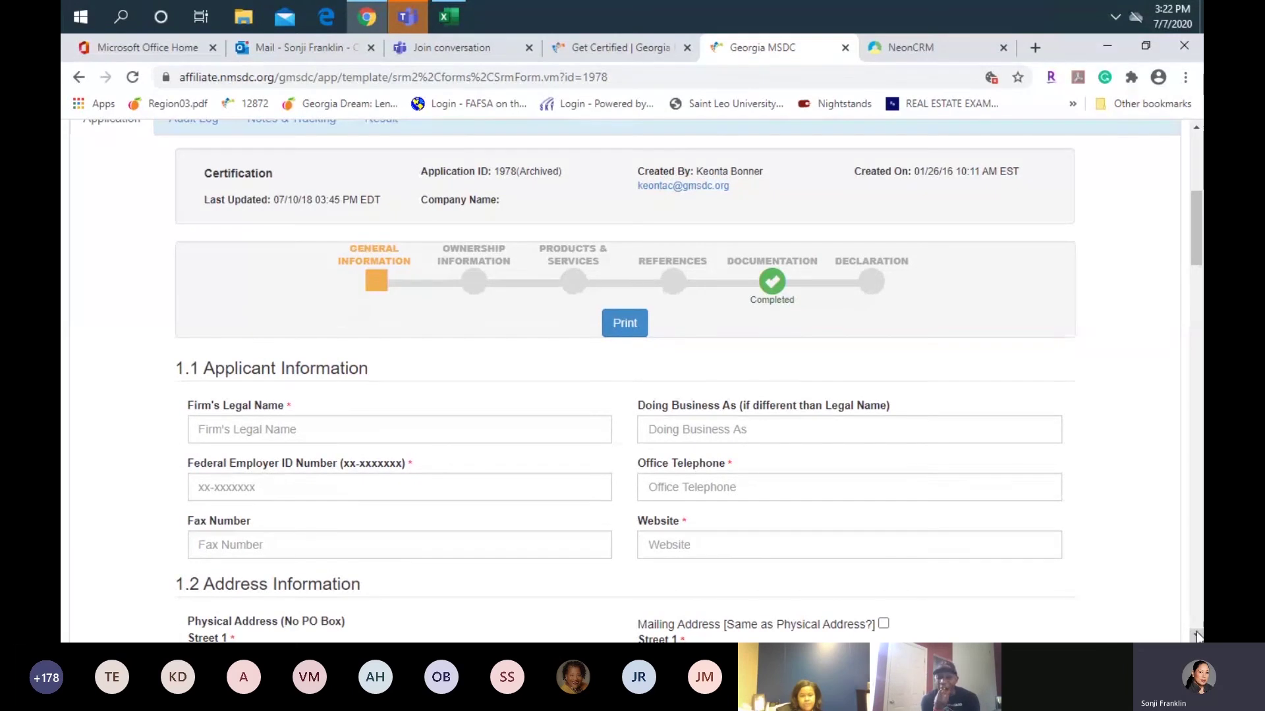
left_click(1197, 636)
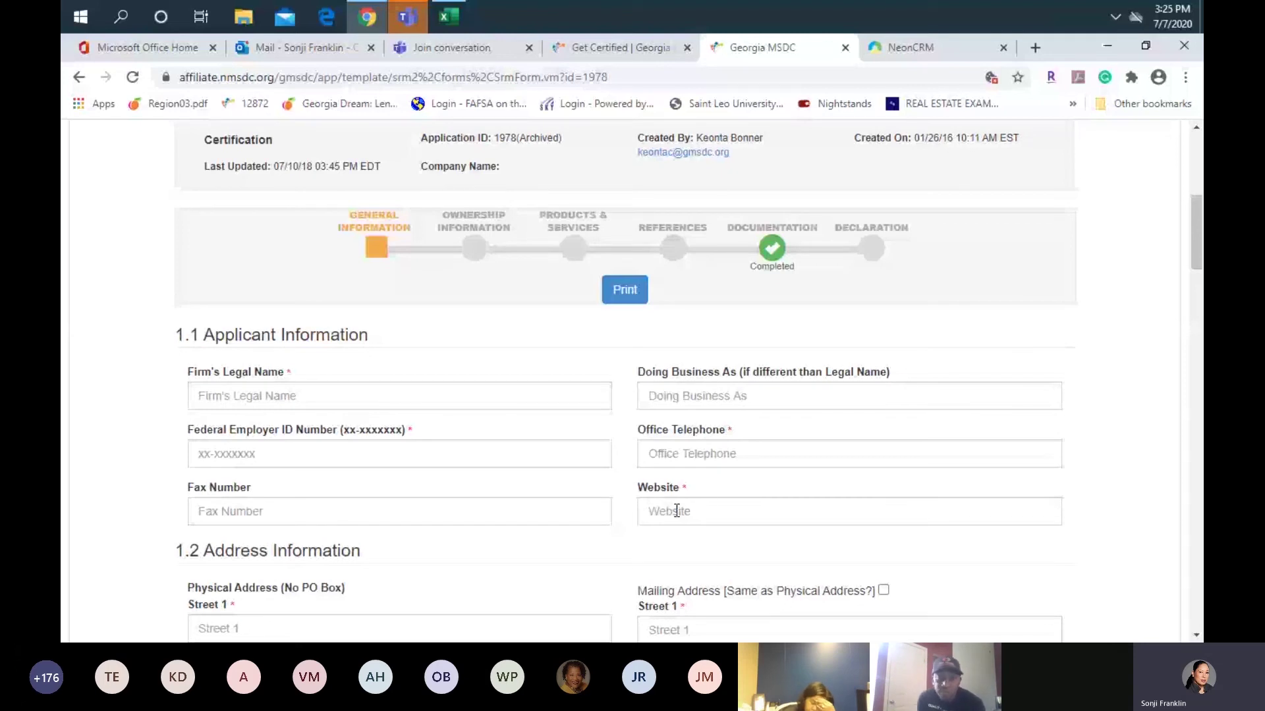
left_click(672, 516)
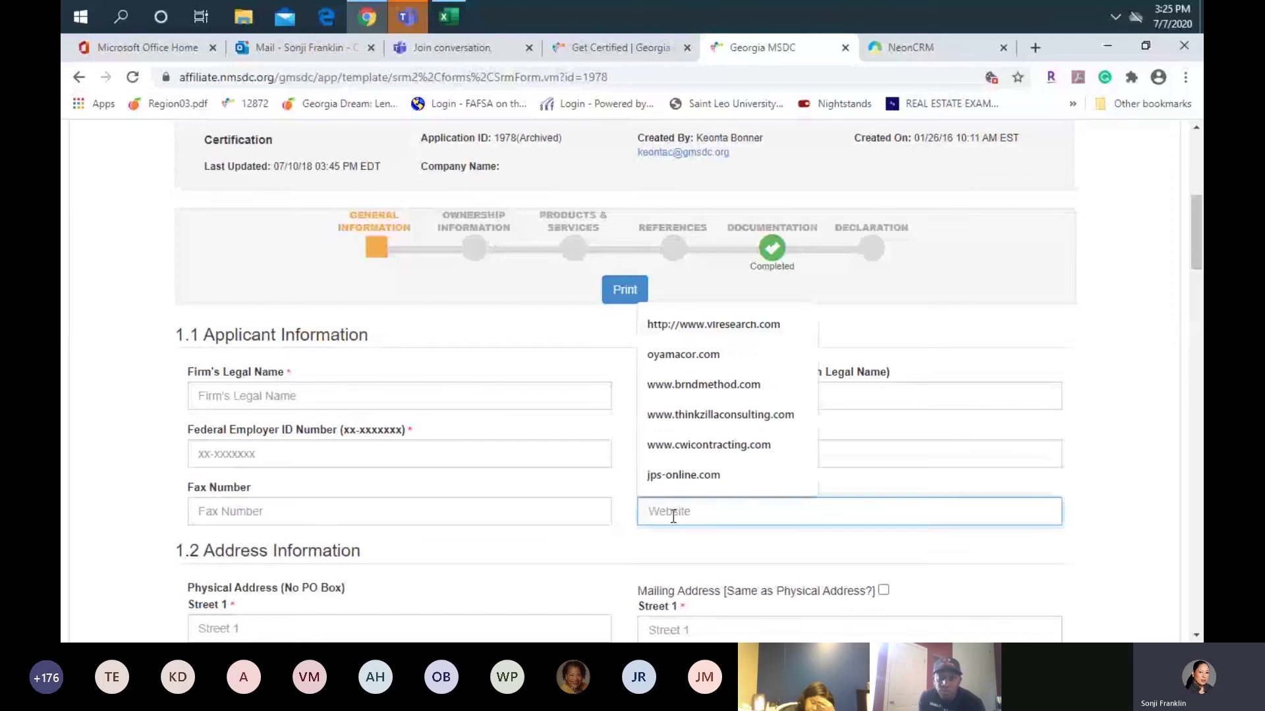
type("www")
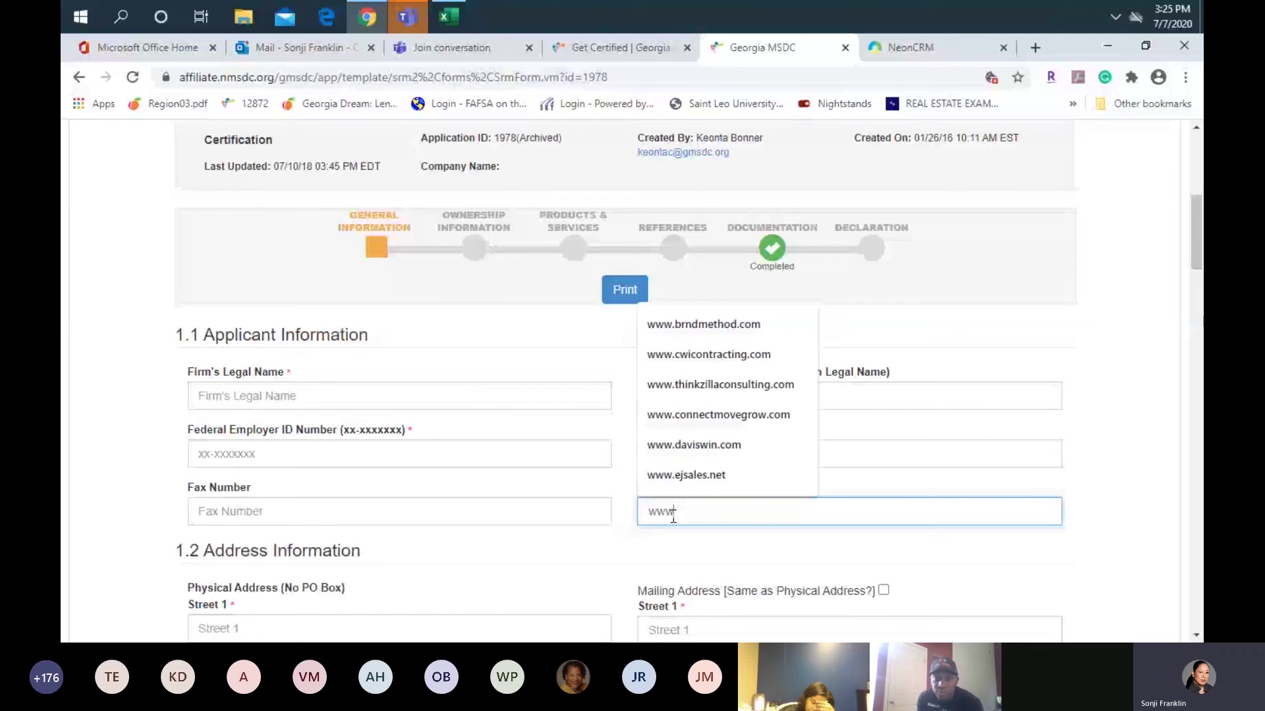
double_click(672, 516)
right_click(673, 517)
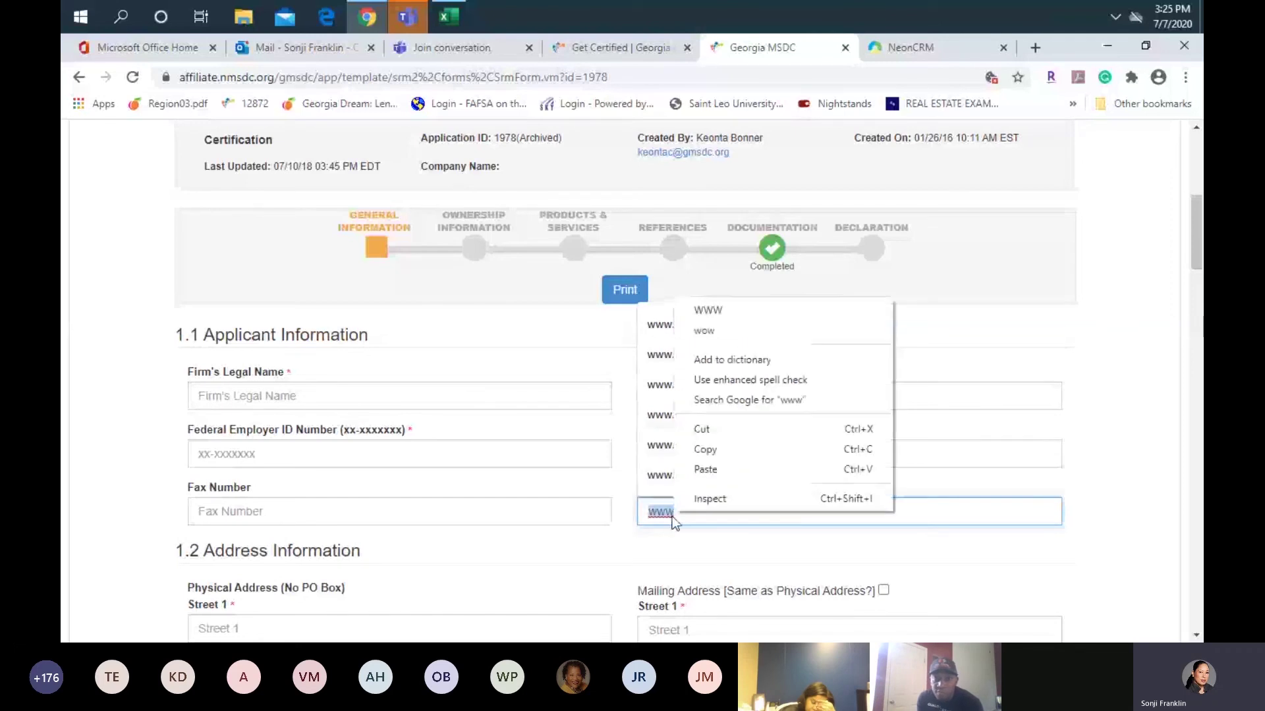
key("Escape")
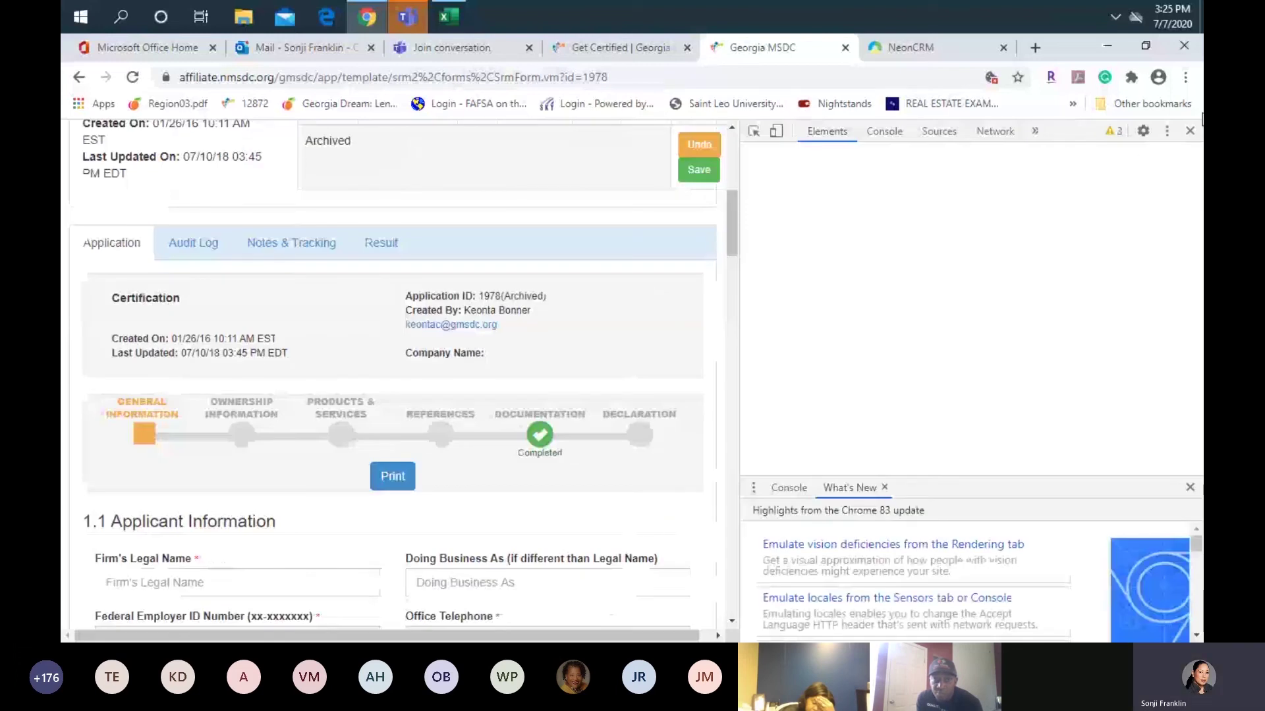
key("F12")
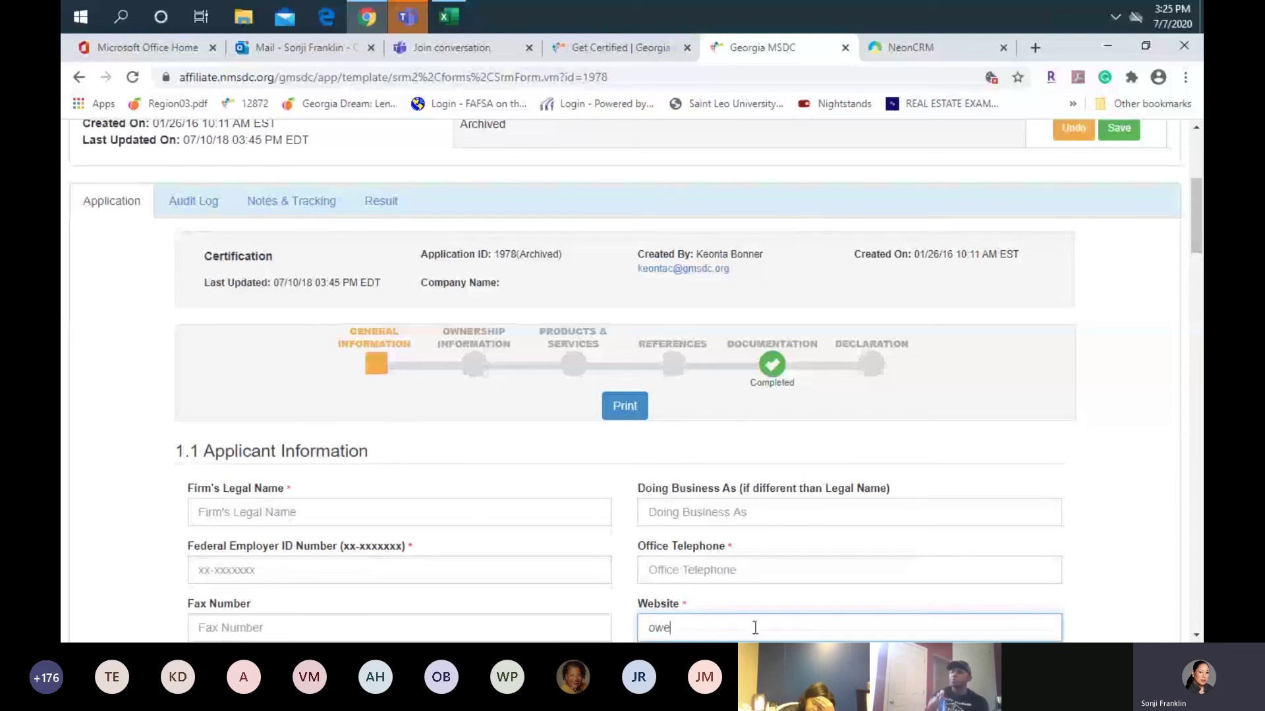
key("BackSpace")
key("BackSpace")
key("BackSpace")
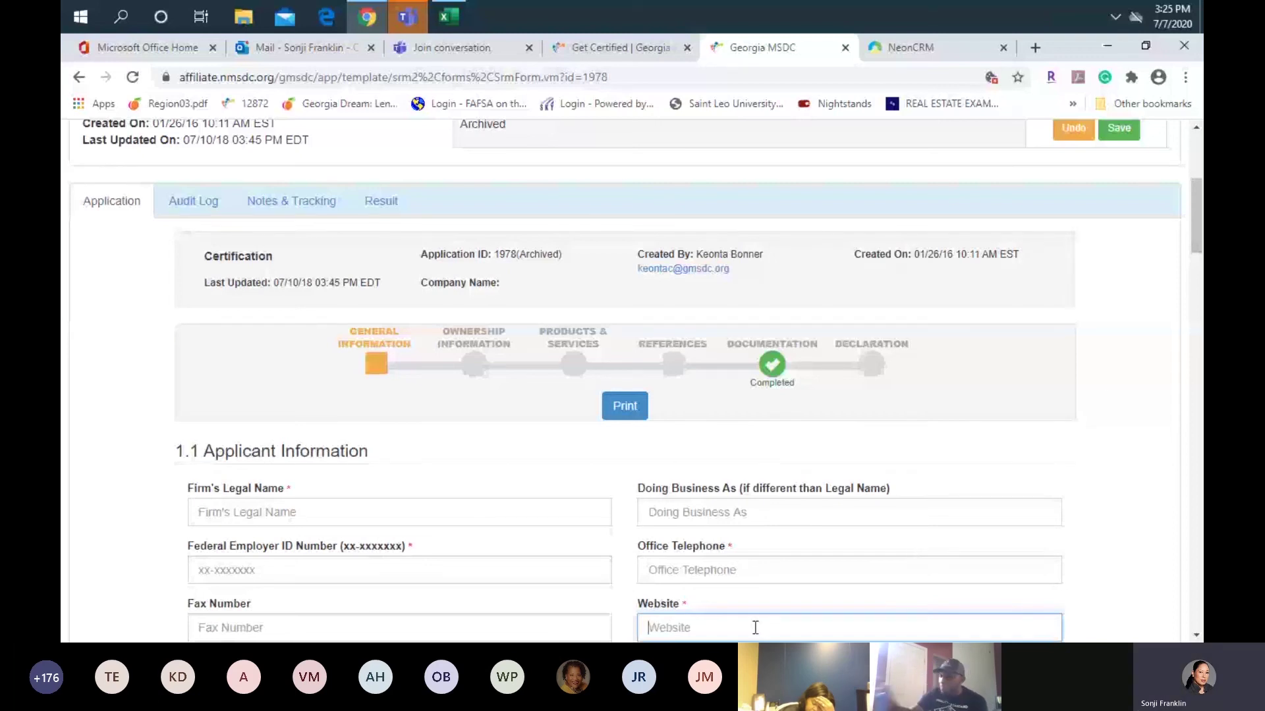
type("www")
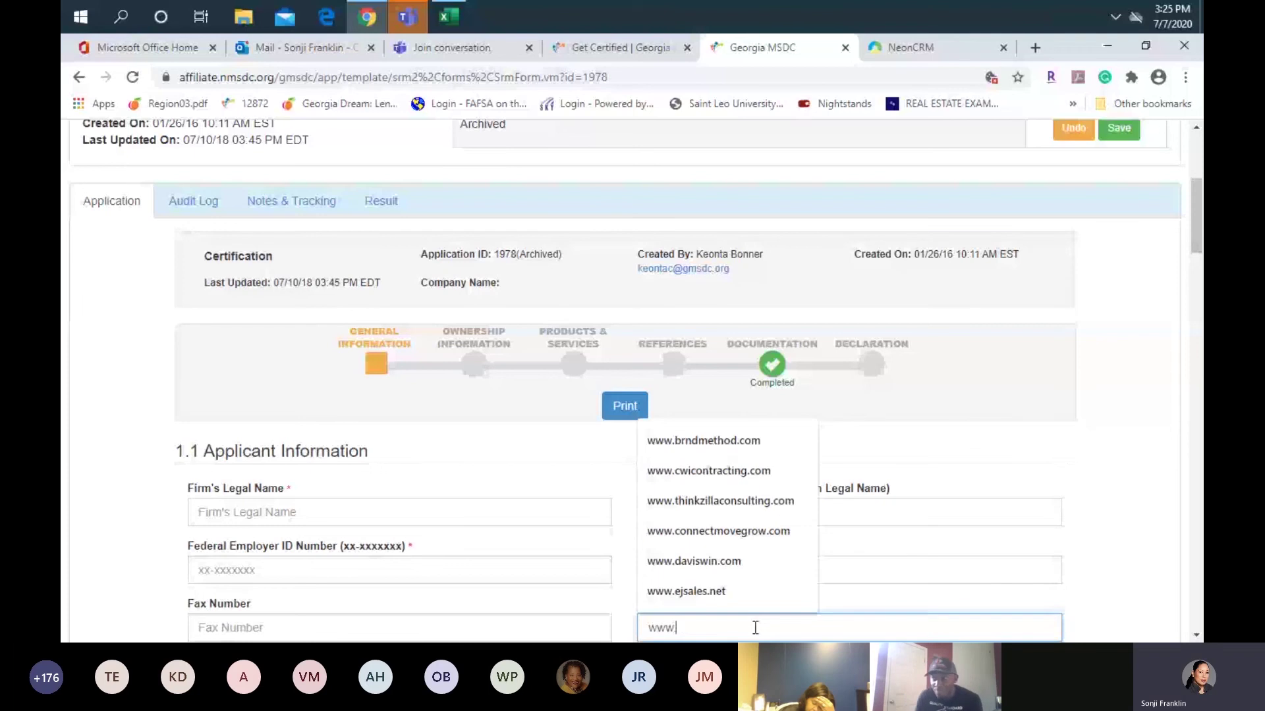
type(".nowebaddres")
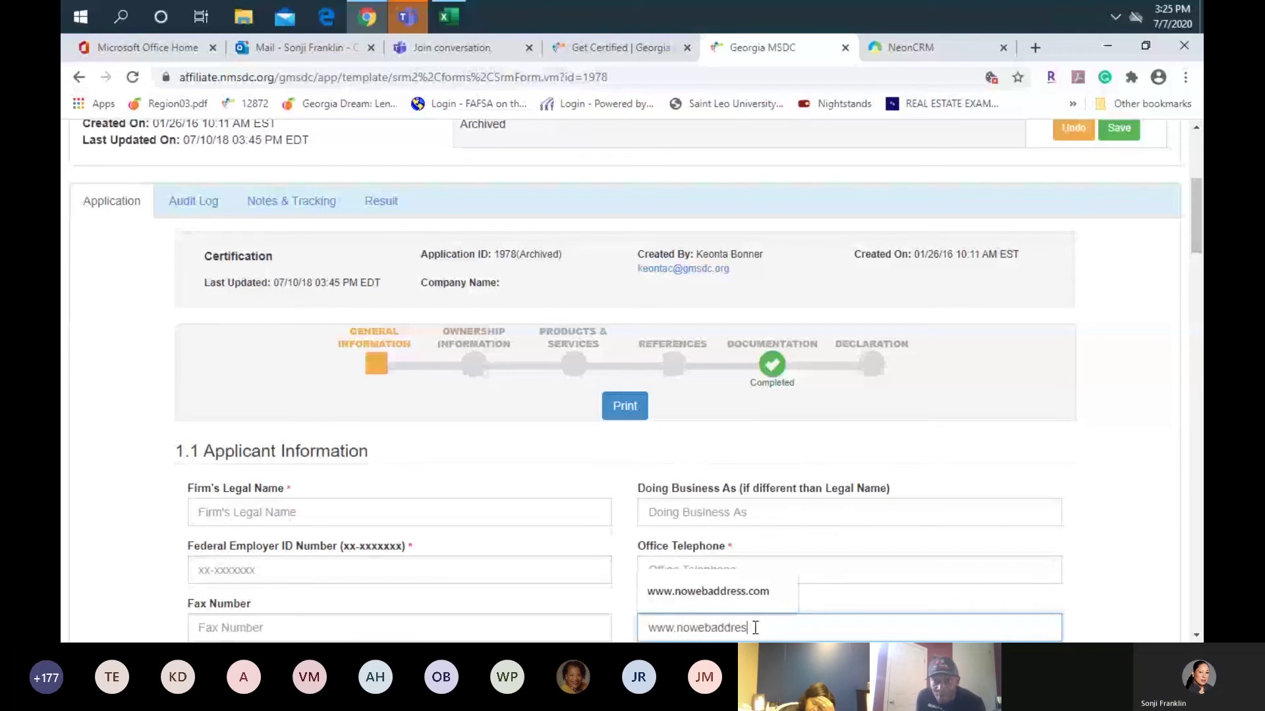
type("s.com")
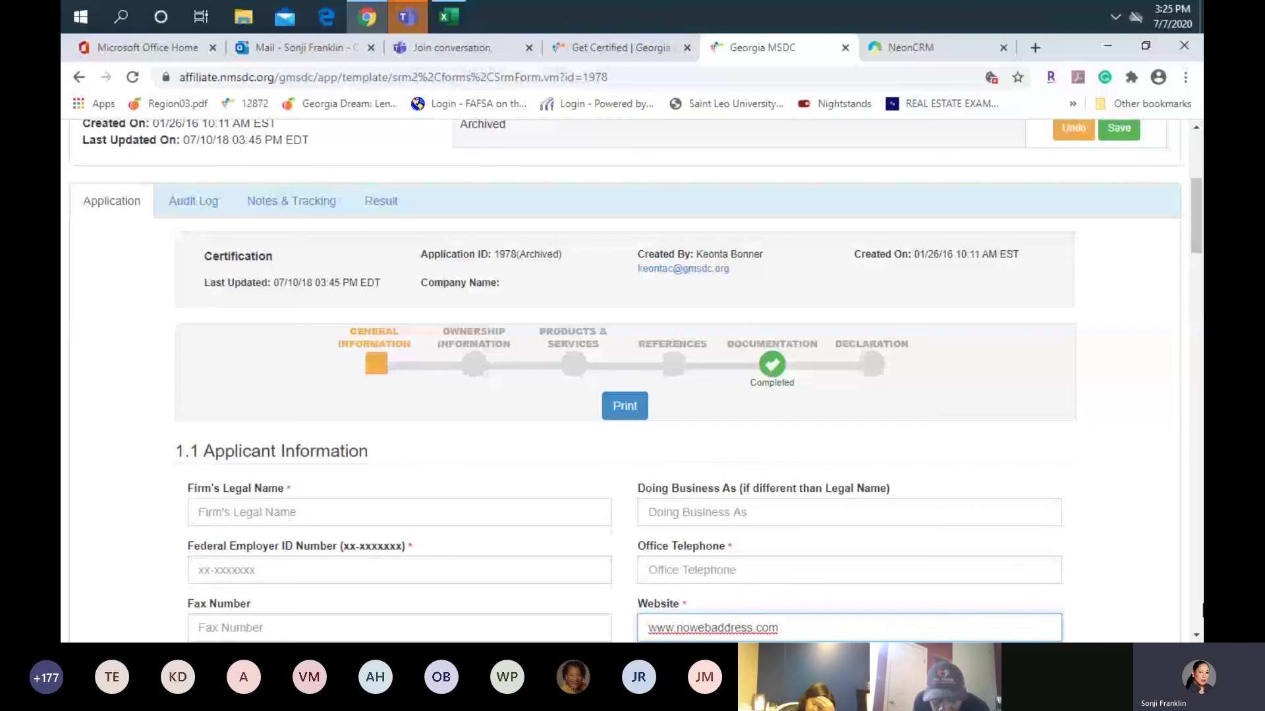
- Review the 1.2 Address Information fields and examine the available address types for the physical address
scroll(1197, 632, "down", 1)
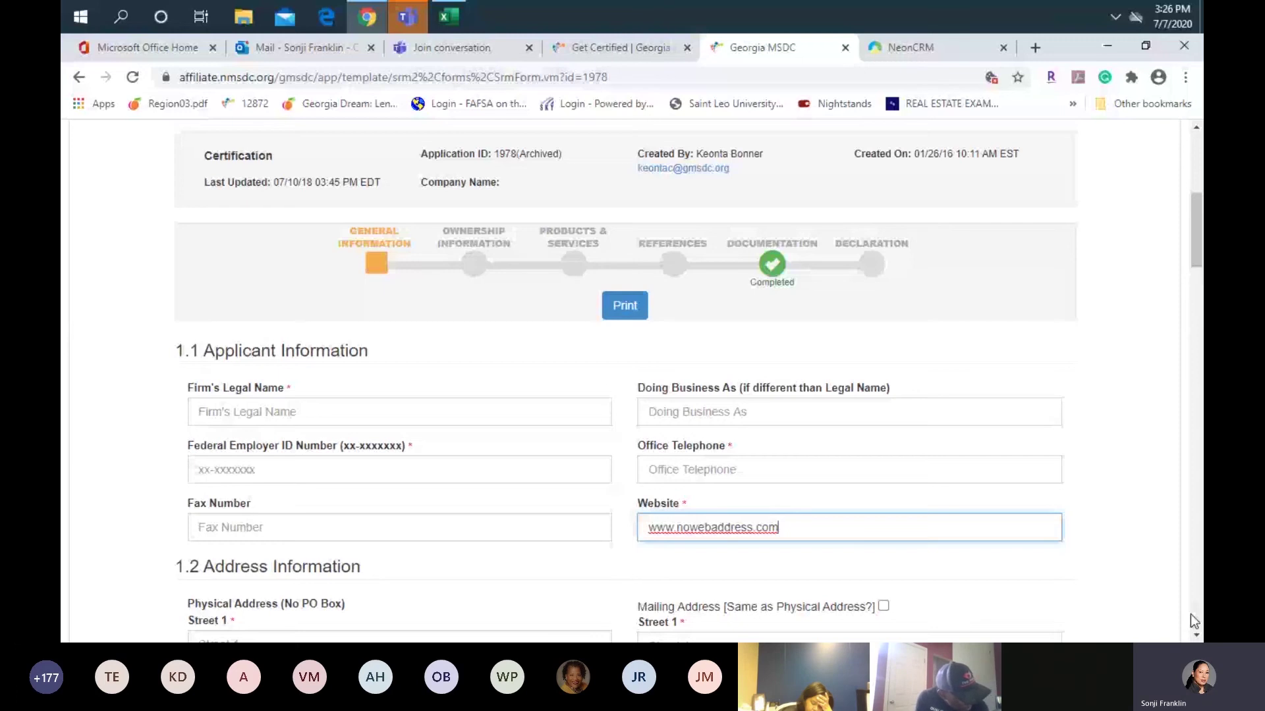
left_click(1196, 635)
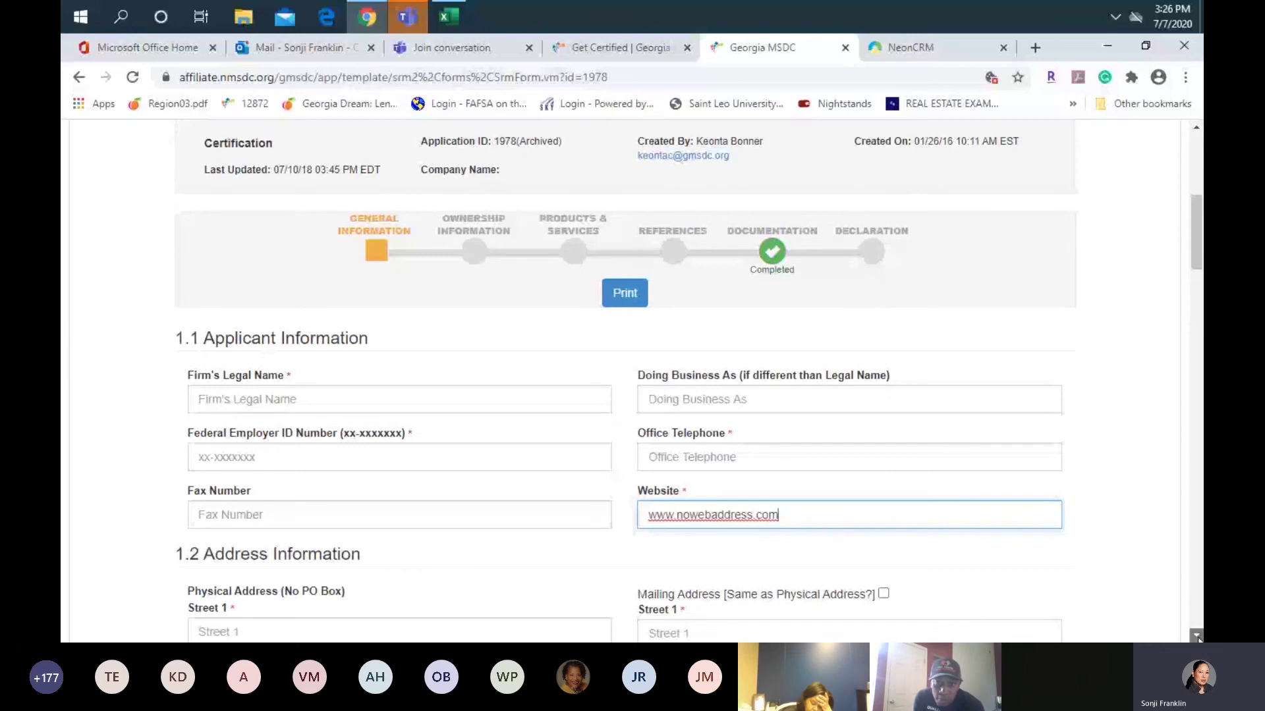
scroll(1196, 636, "down", 5)
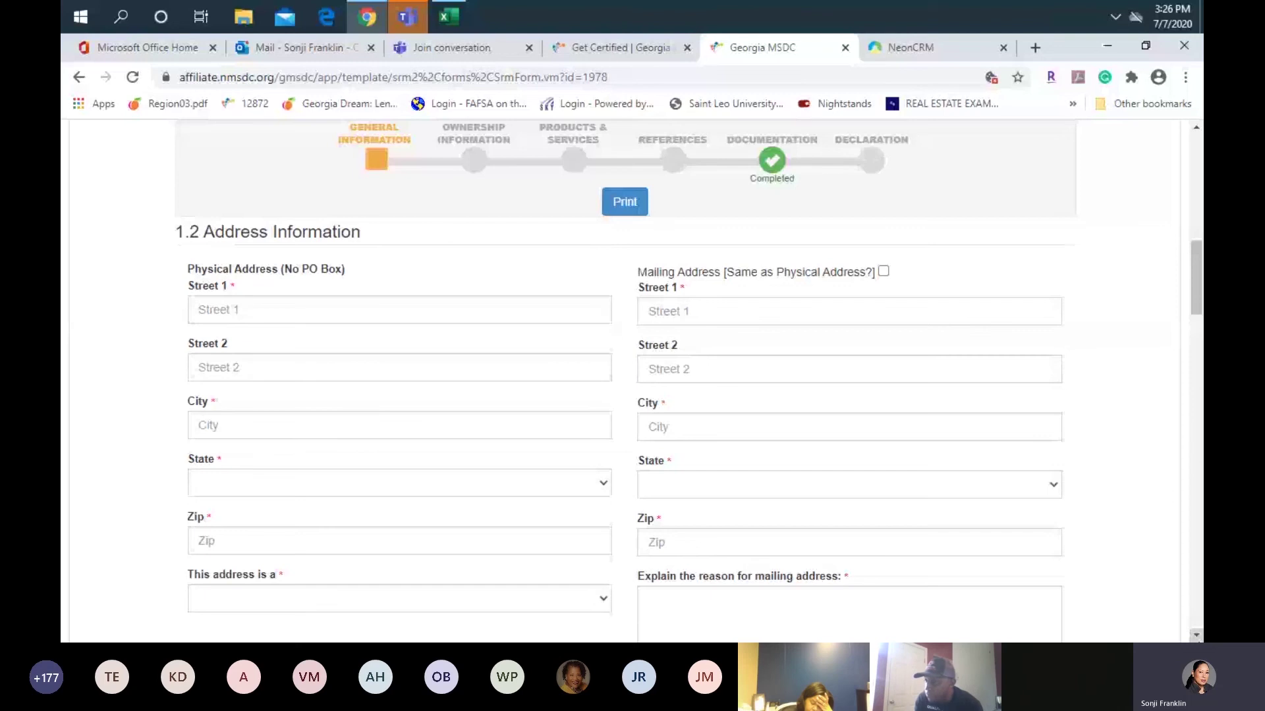
left_click(605, 601)
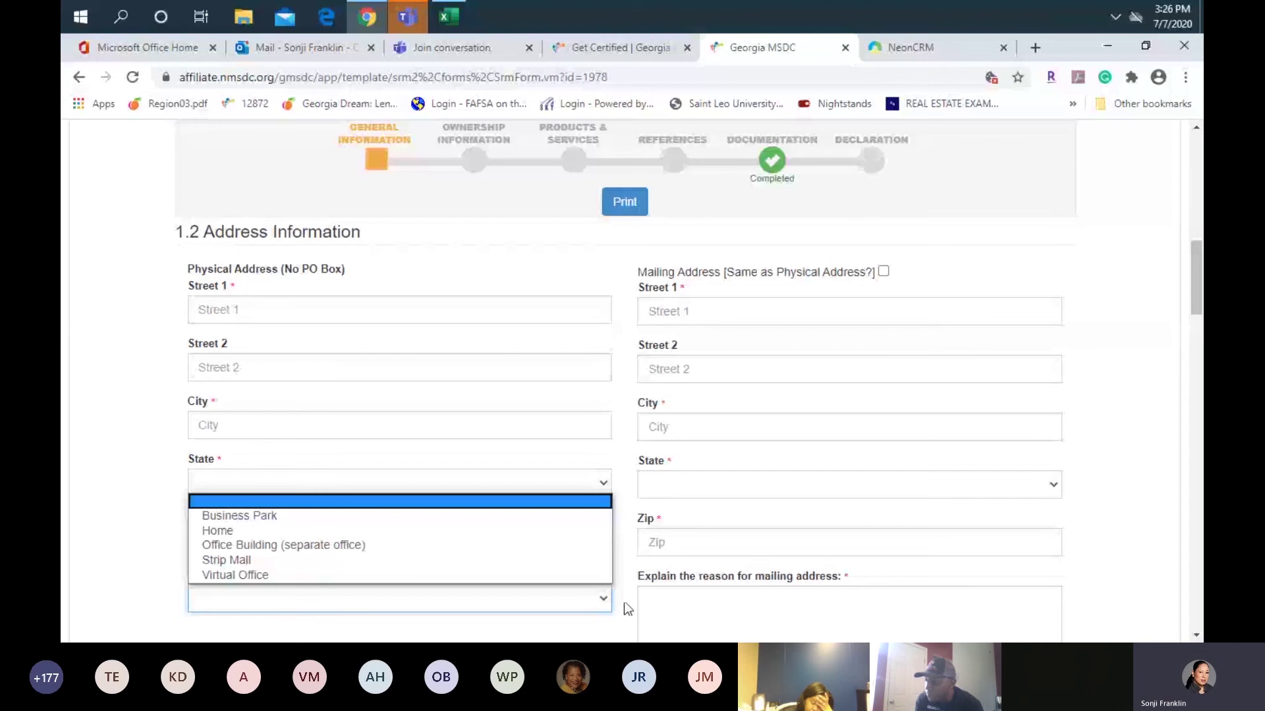
left_click(627, 609)
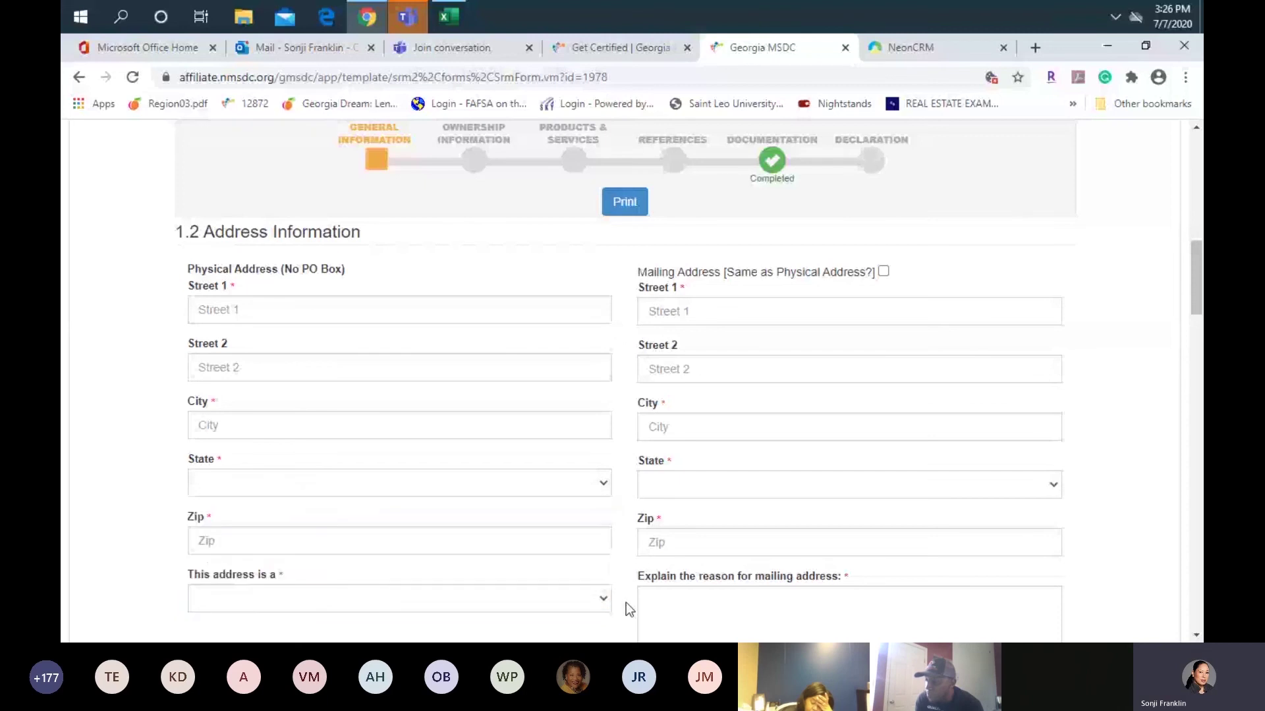
left_click(605, 602)
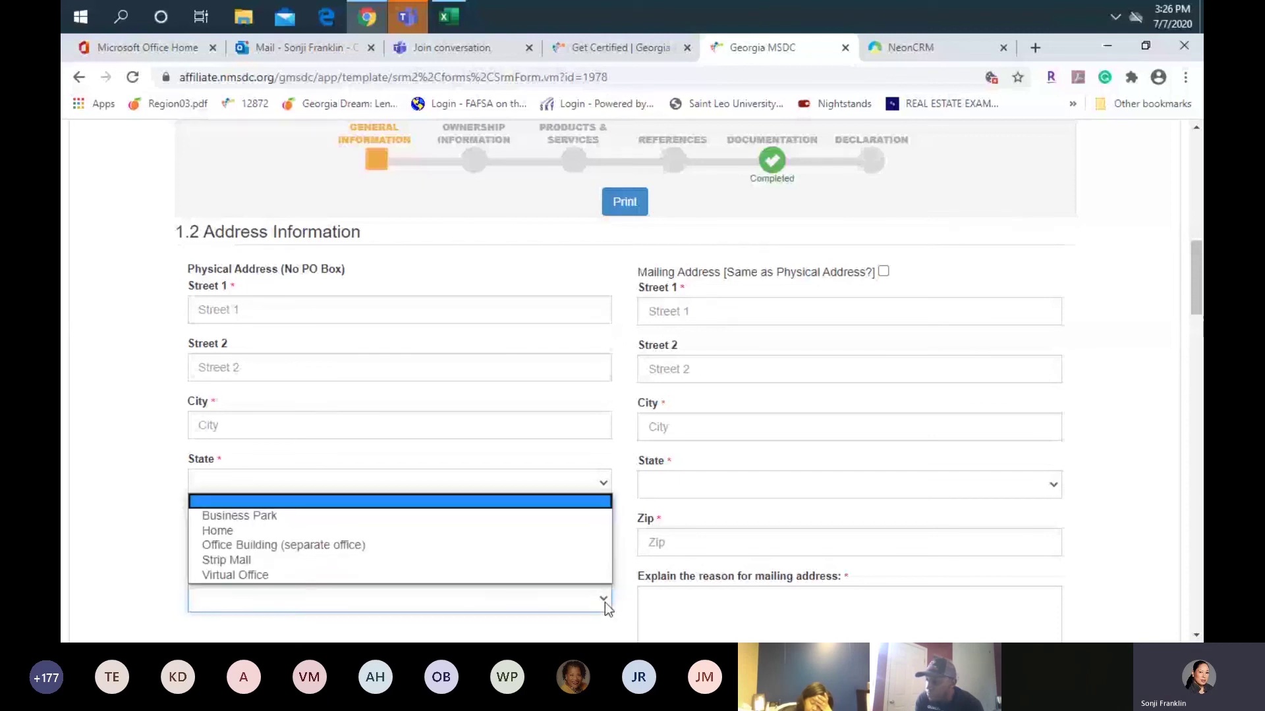
left_click(617, 607)
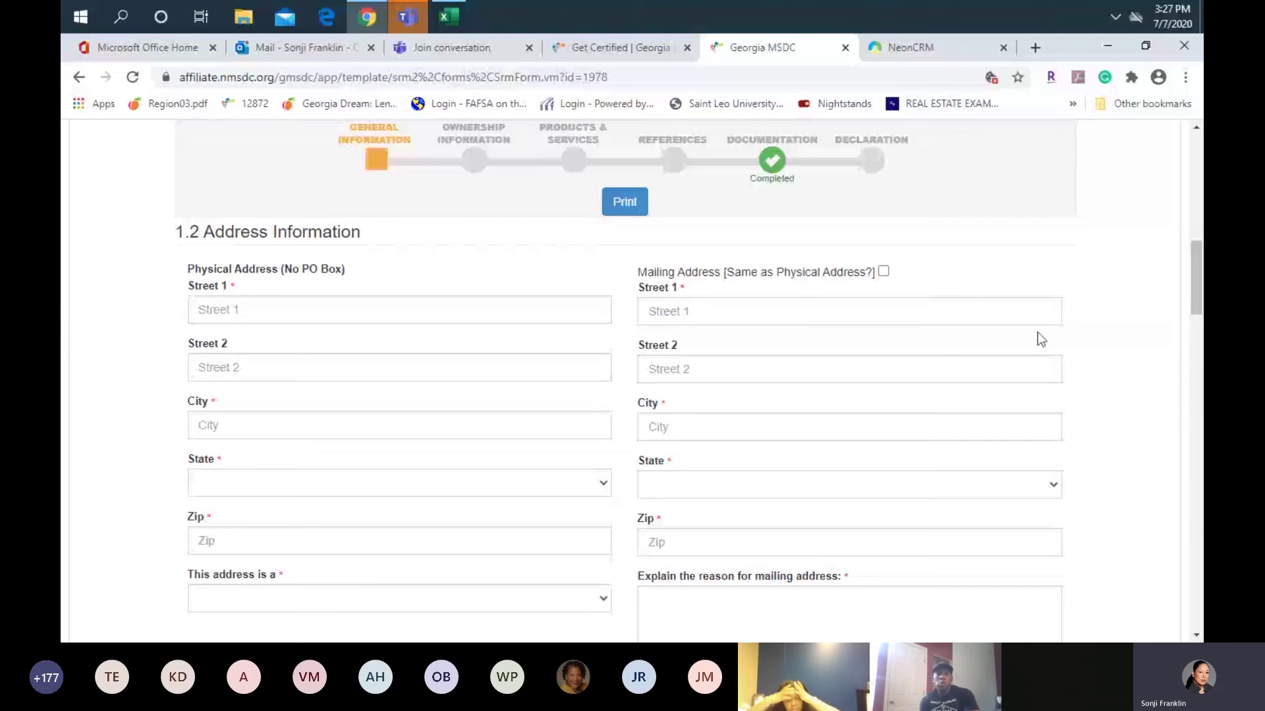
- Review the mailing address explanation field and the 1.3 Contact Information fields for the primary owner and secondary contact
left_click(1196, 635)
scroll(1195, 636, "down", 5)
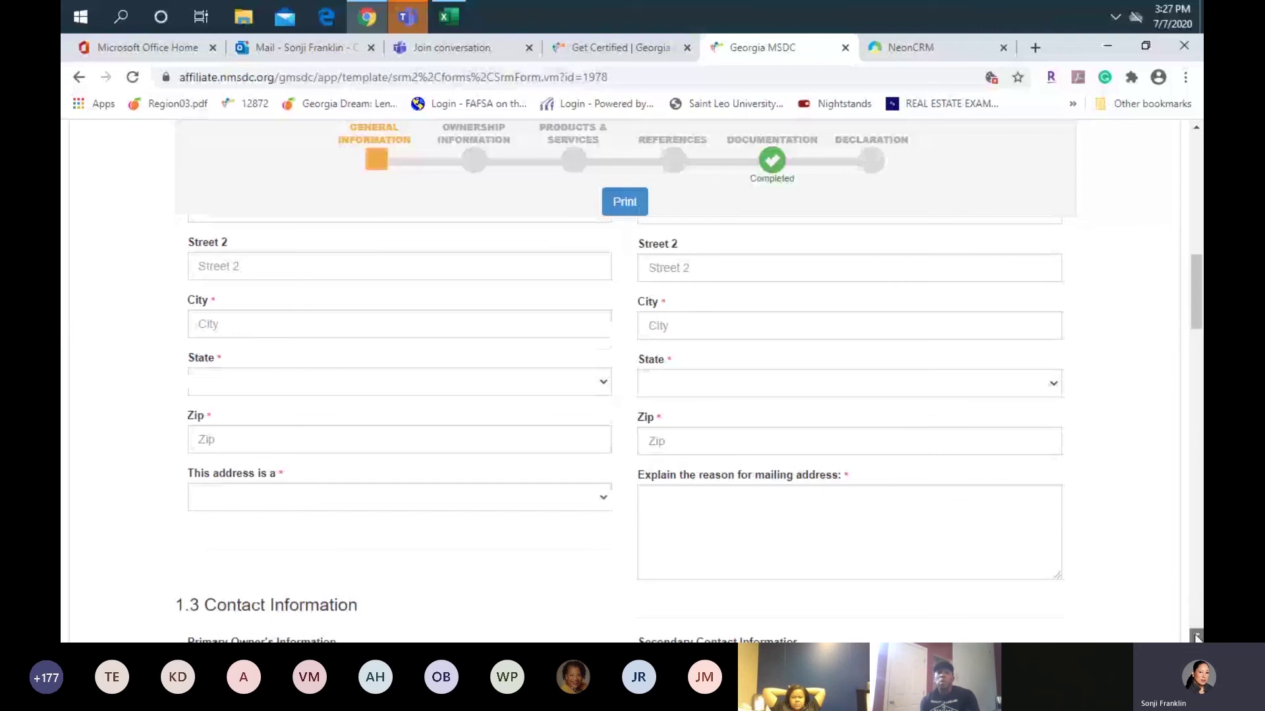
scroll(1196, 636, "down", 2)
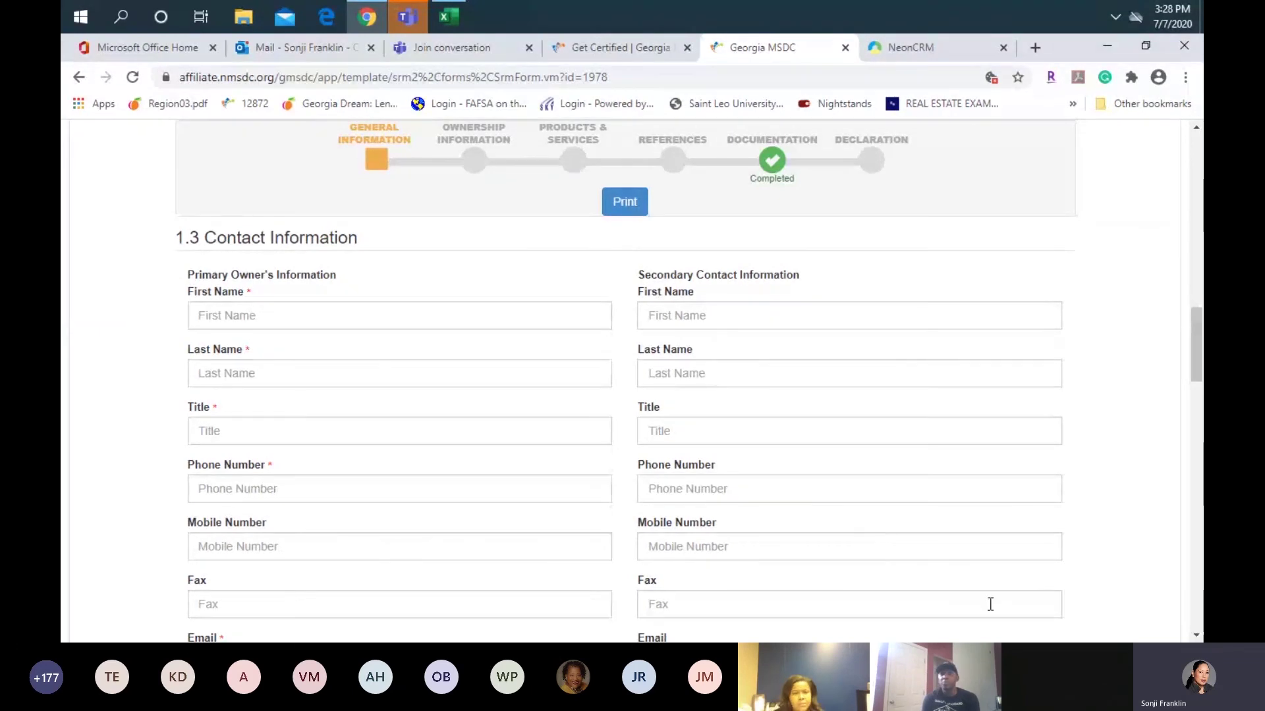
left_click(1199, 633)
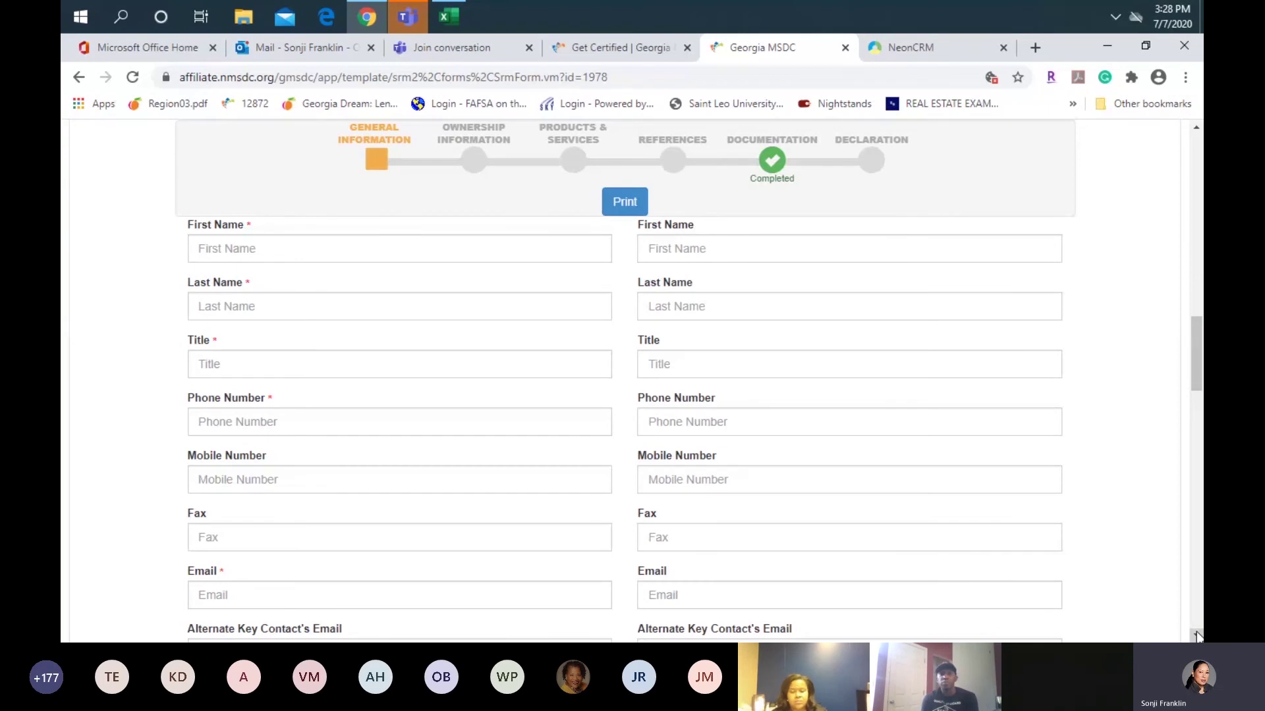
scroll(1196, 631, "down", 8)
- In 1.4 Business Information, try Yes for whether the firm has applied for certification before, and set the answer to No
left_click(1196, 129)
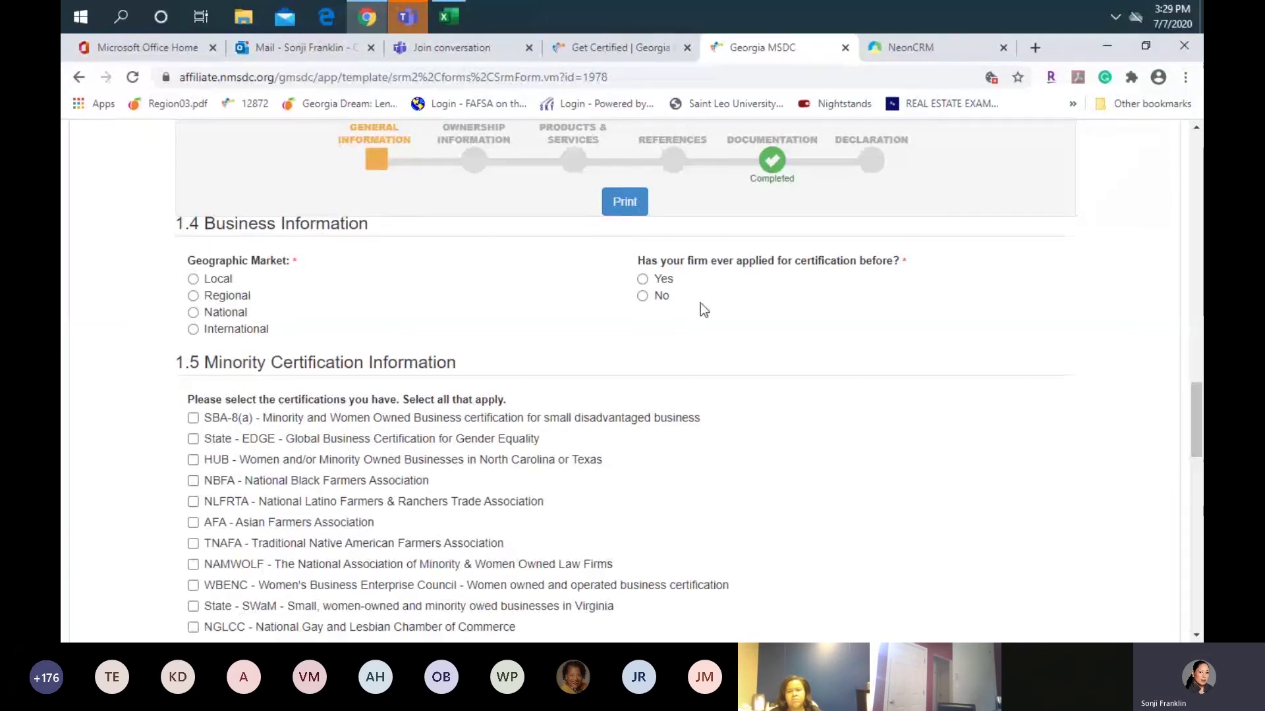
left_click(642, 280)
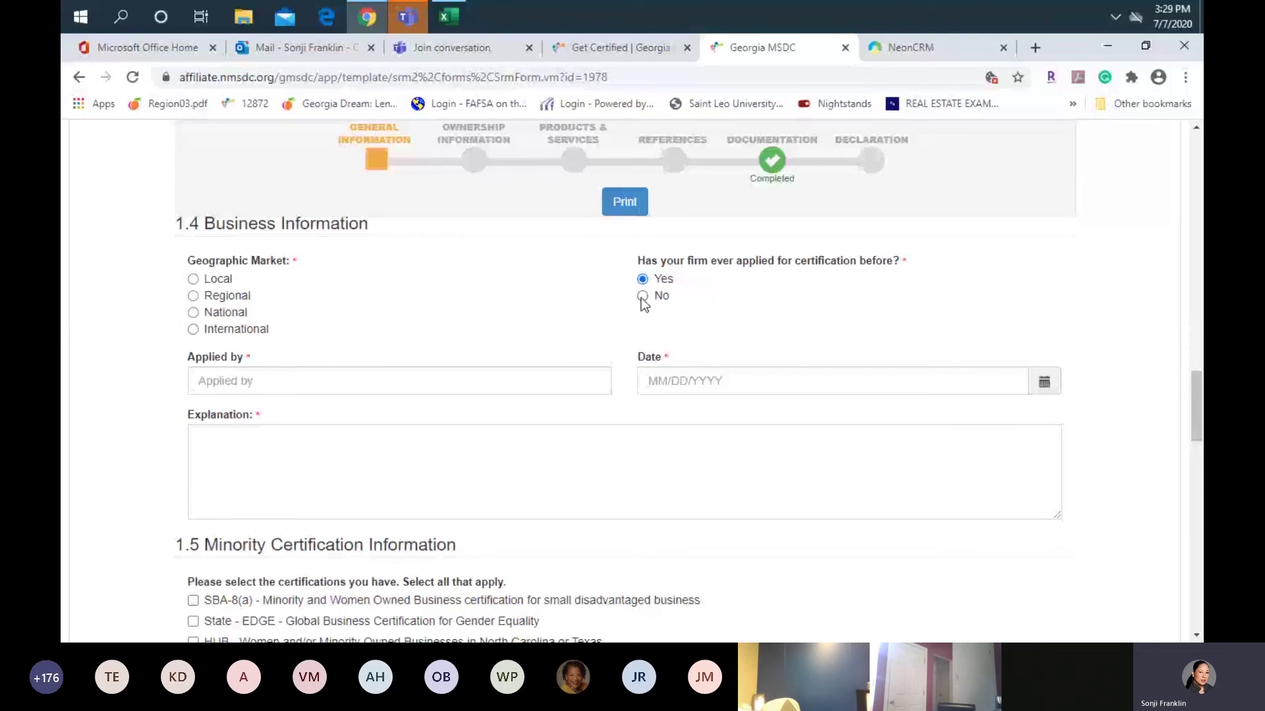
left_click(642, 297)
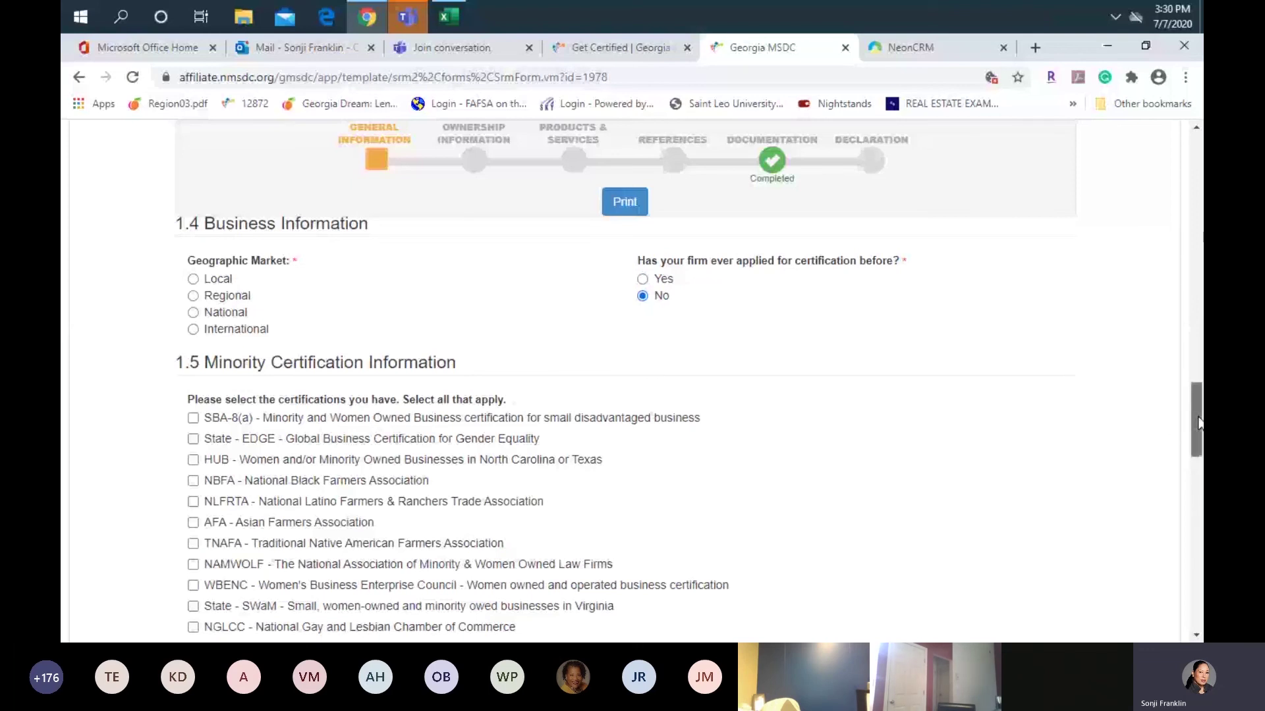
- Select "None of the above" as the existing certifications in 1.5 Minority Certification Information
left_click_drag(1198, 421, 1200, 447)
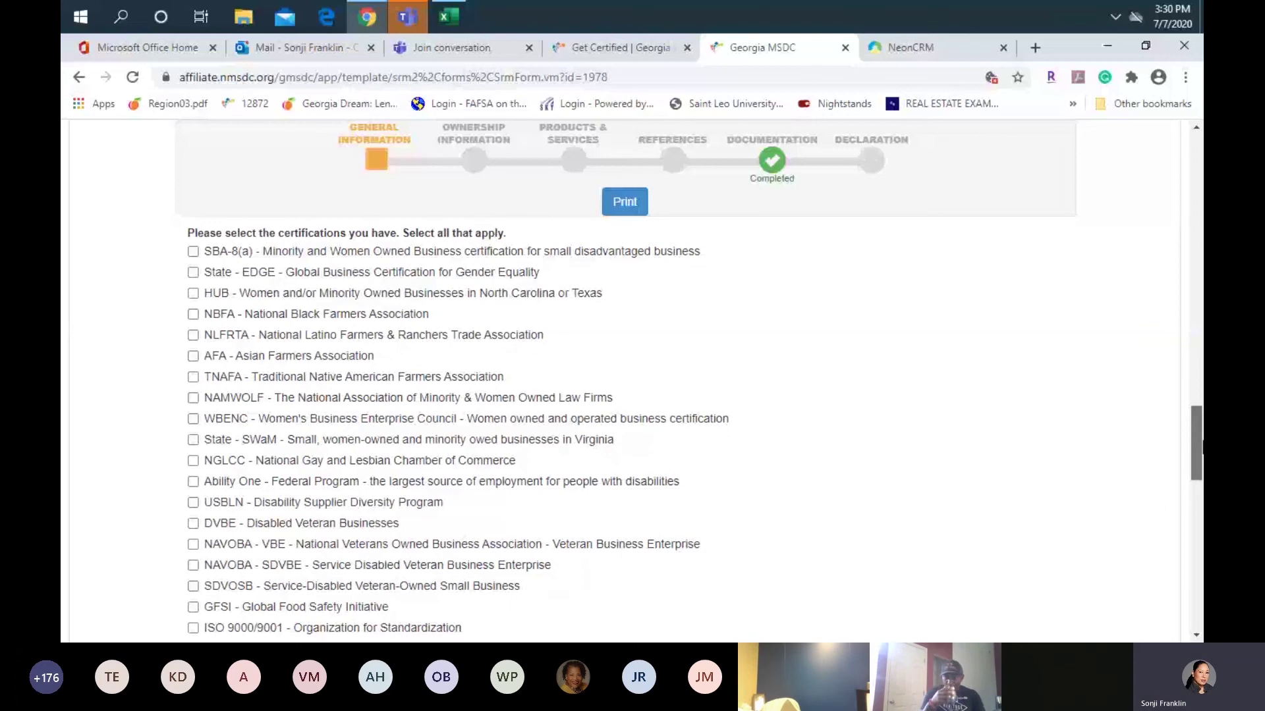
left_click_drag(1201, 447, 1201, 469)
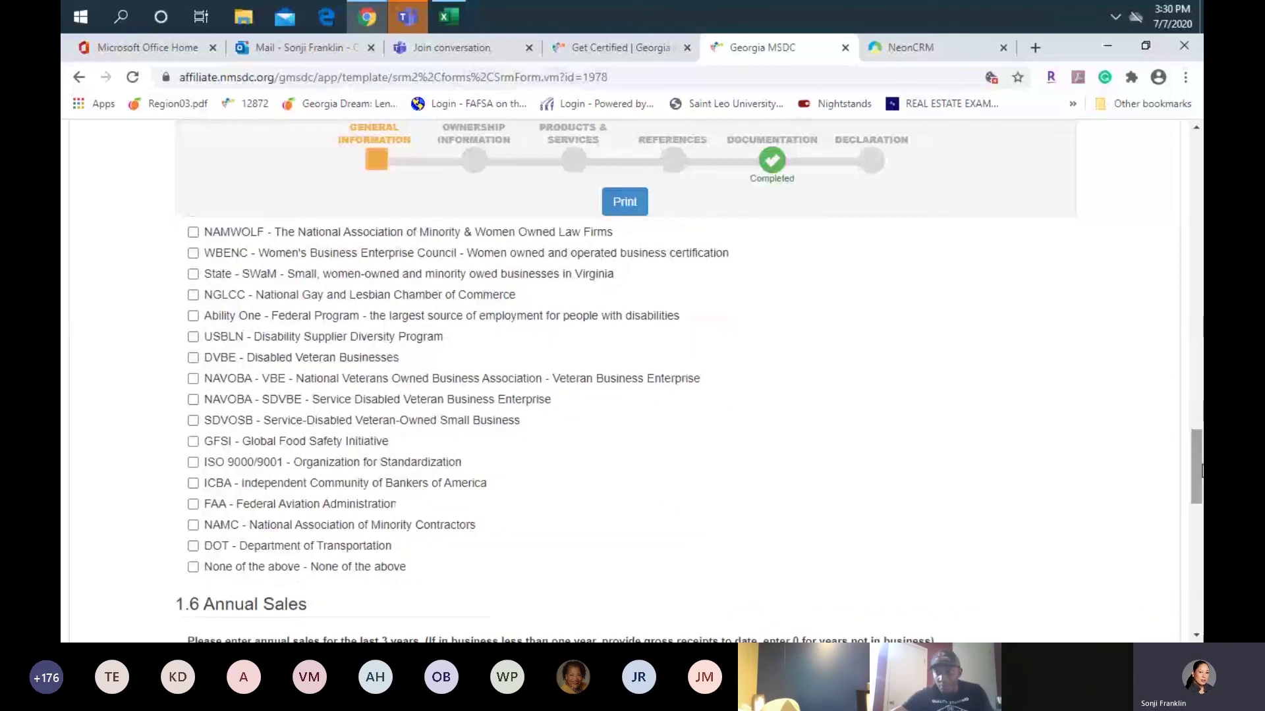
left_click(196, 570)
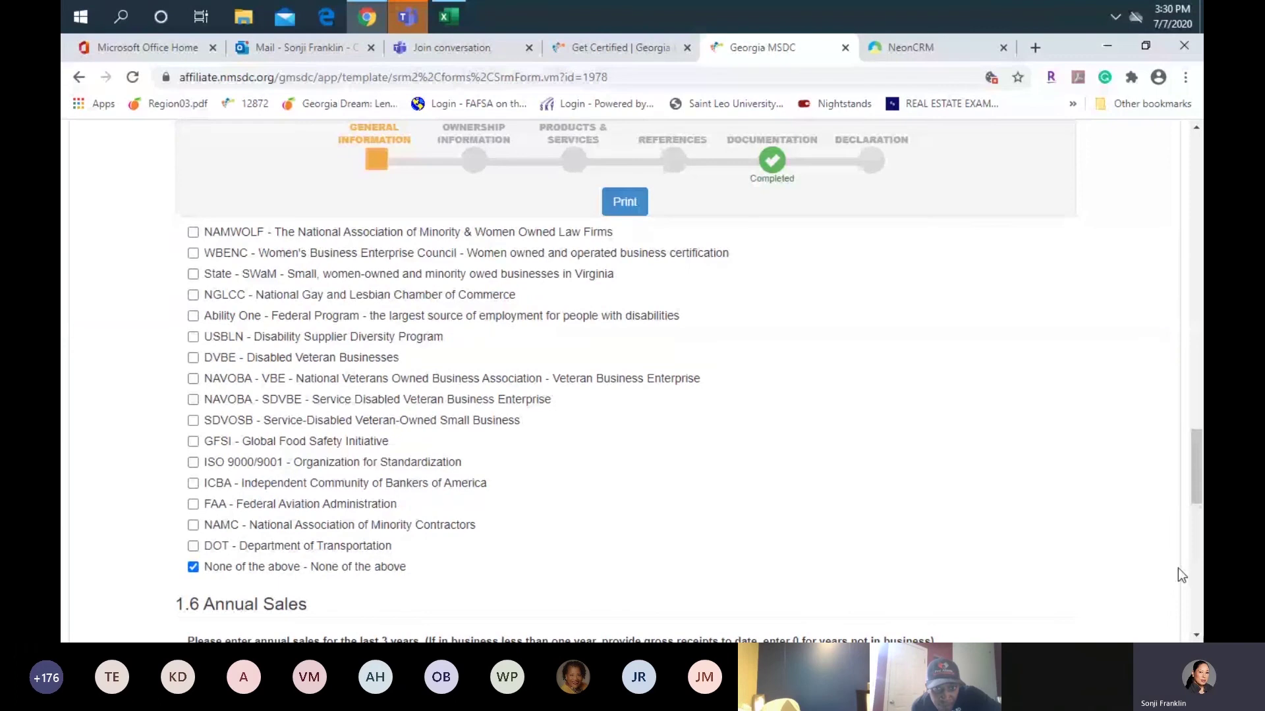
- Look over the 1.6 Annual Sales and 1.7 Company Size sections and return to the certification list
scroll(1192, 613, "down", 1)
scroll(1193, 612, "down", 3)
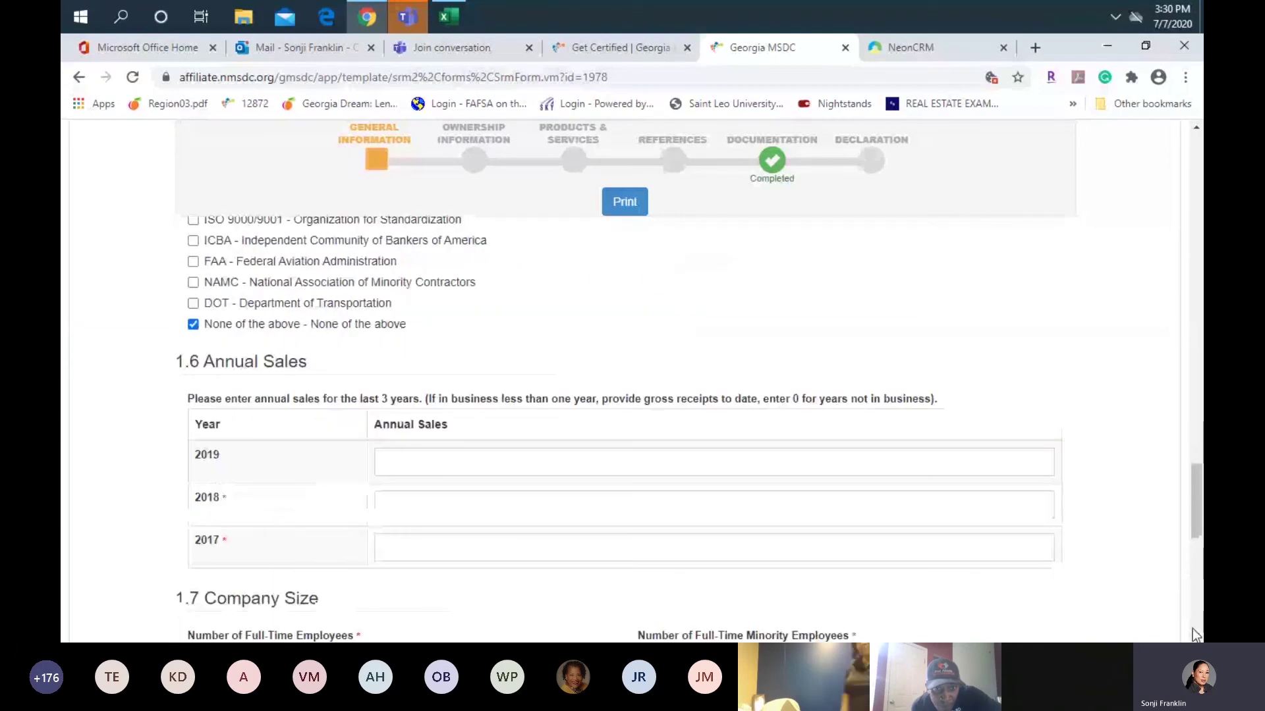
scroll(1193, 387, "down", 5)
scroll(1196, 126, "up", 2)
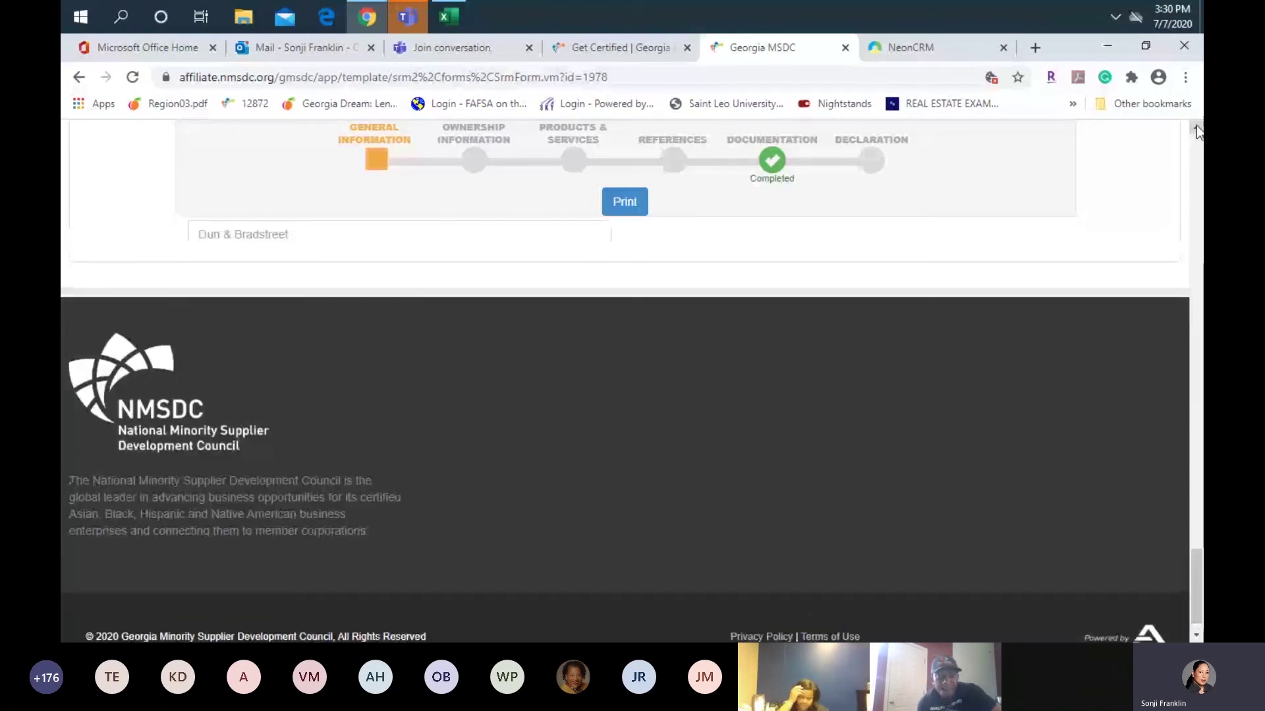
scroll(1196, 128, "up", 4)
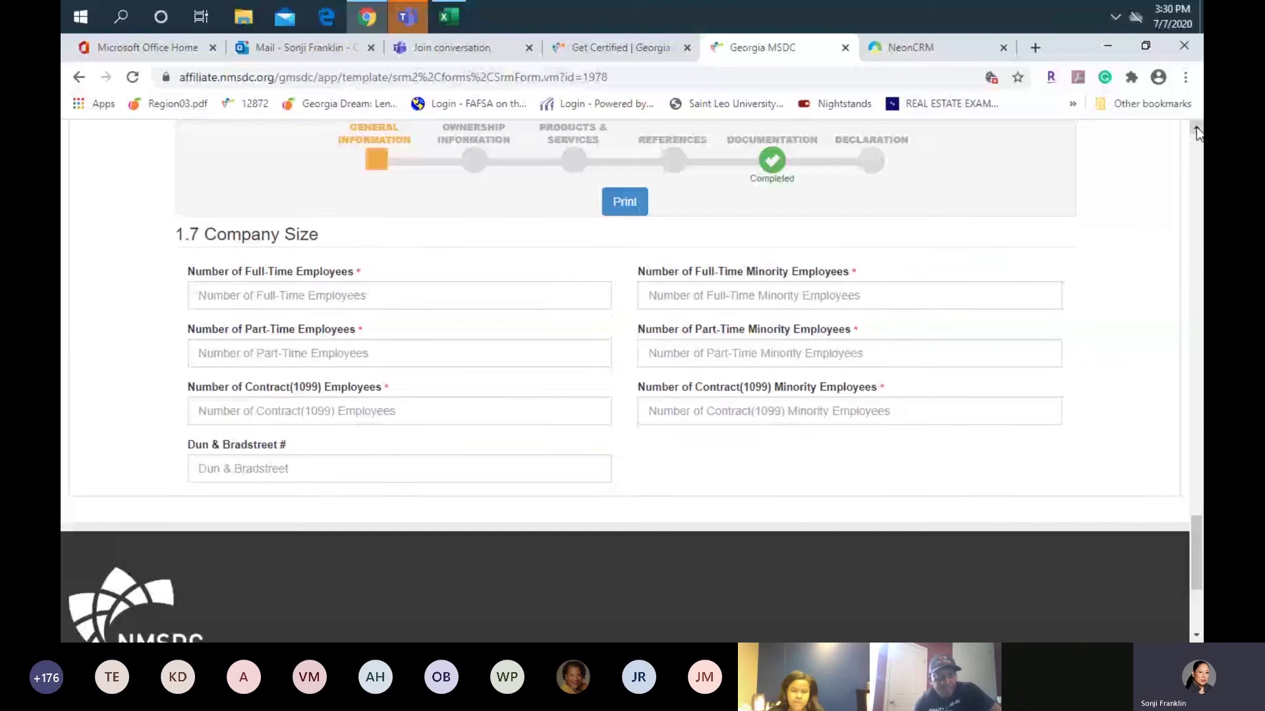
scroll(1198, 141, "up", 6)
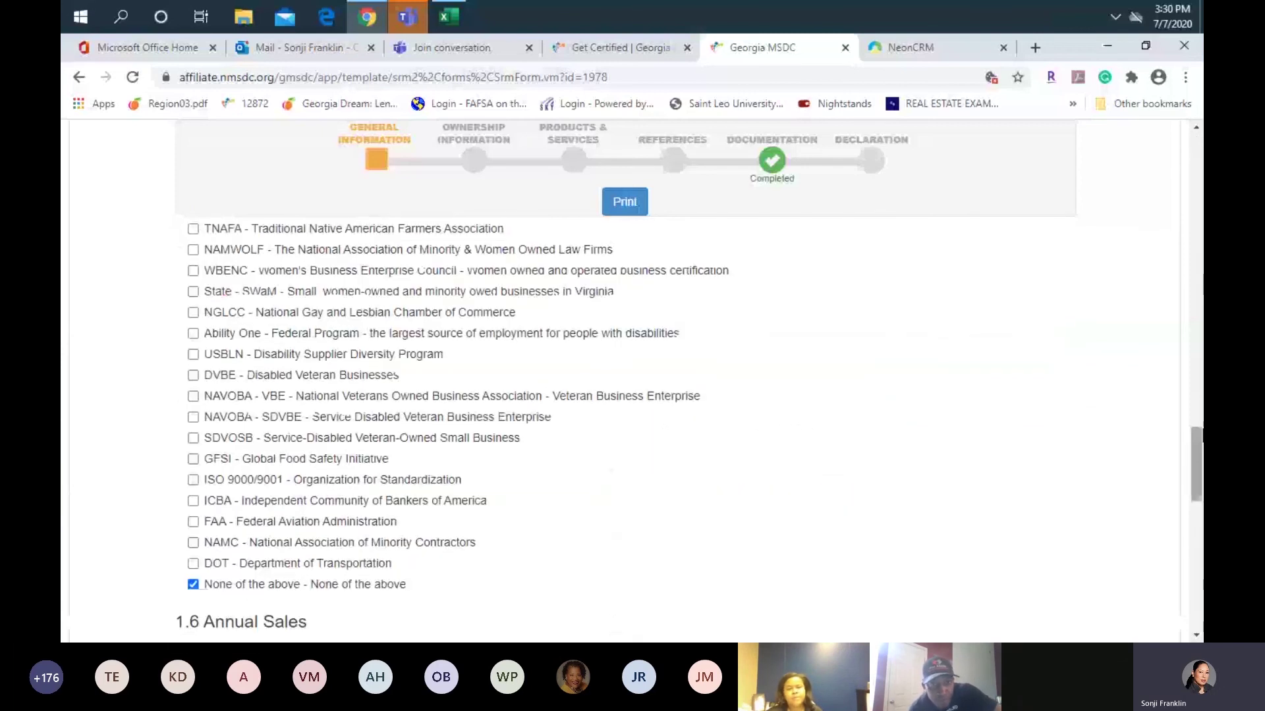
key("ctrl+plus")
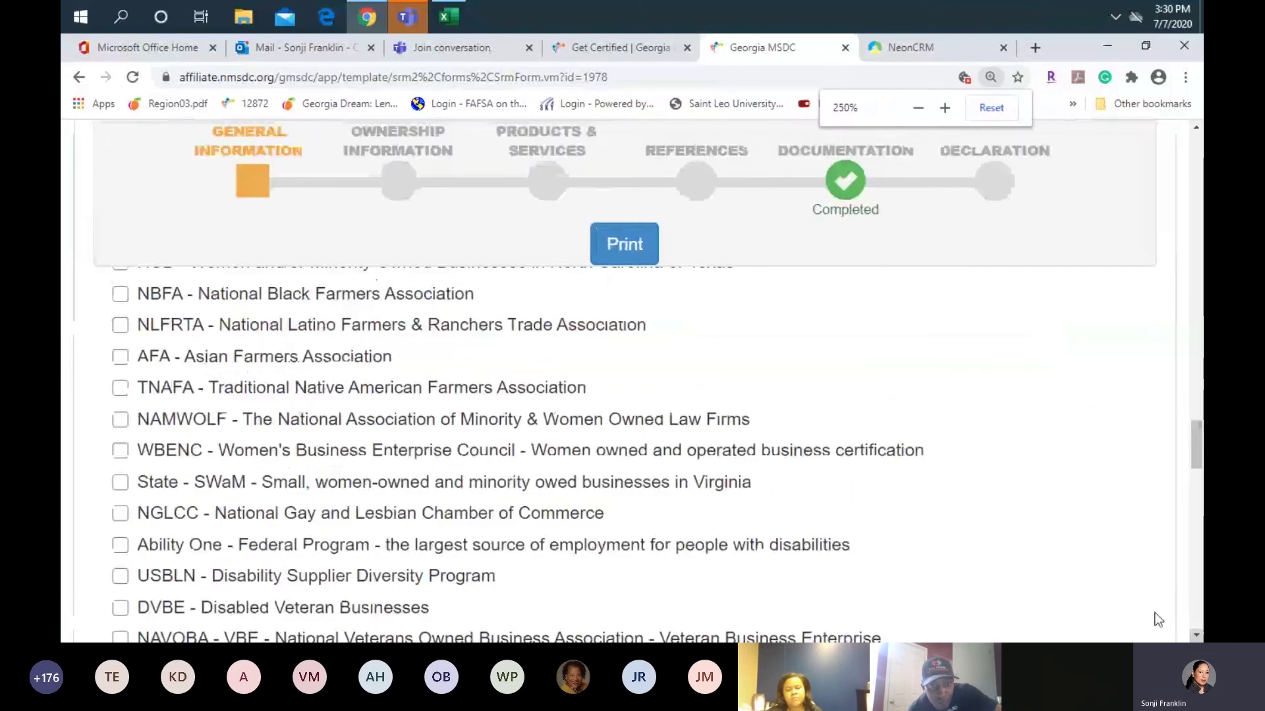
left_click(990, 77)
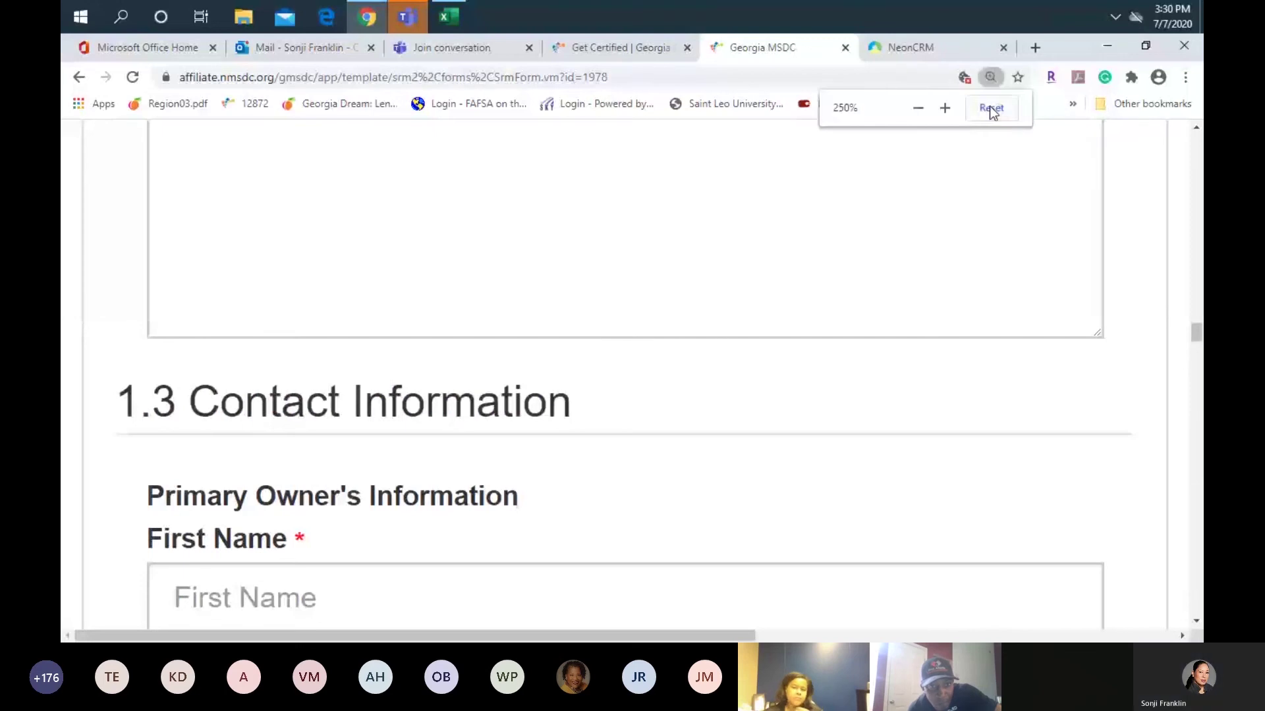
left_click(991, 108)
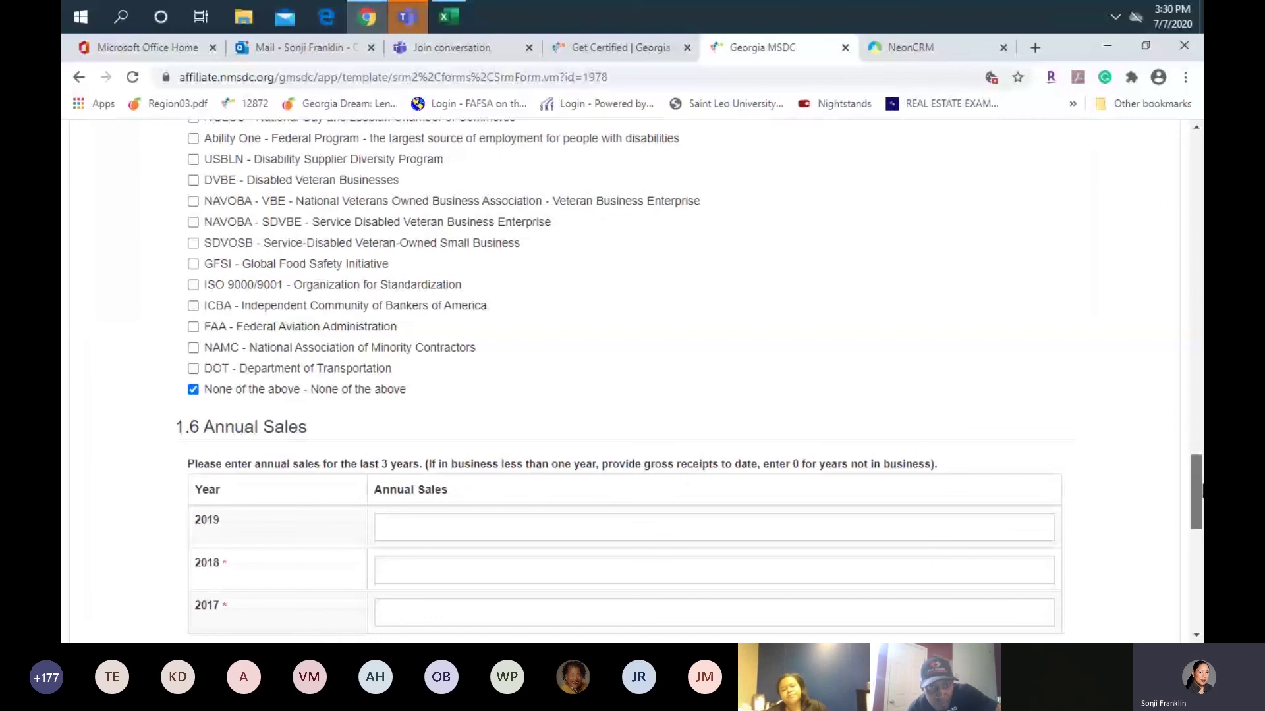
- Enter 10,0000 as the 2019 annual sales in section 1.6, leaving the 2018 and 2017 amounts empty
scroll(631, 378, "down", 4)
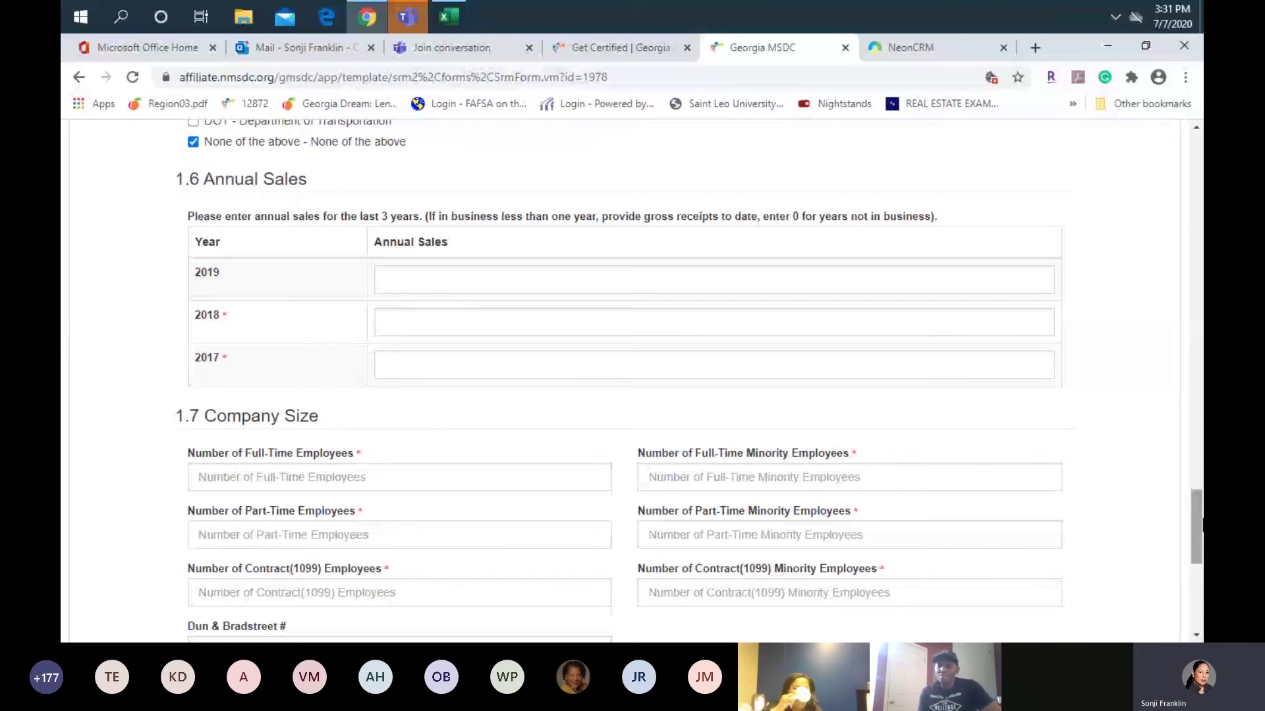
left_click(442, 285)
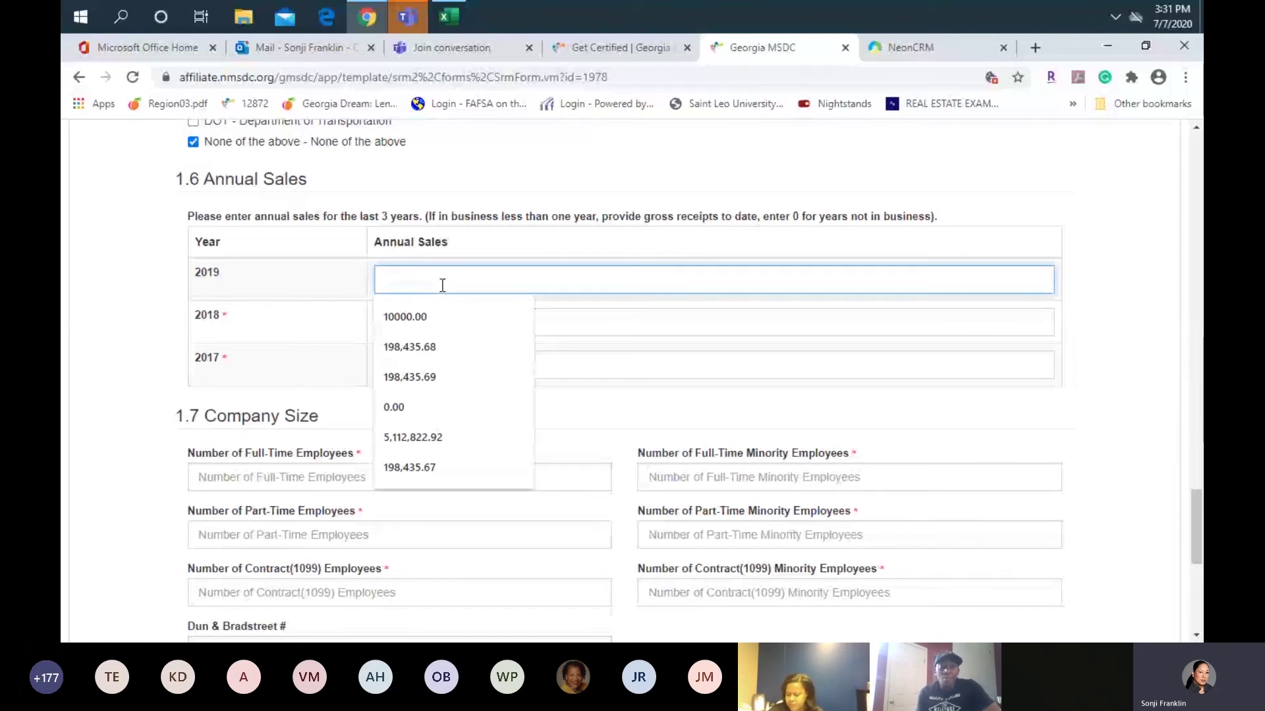
type("10,")
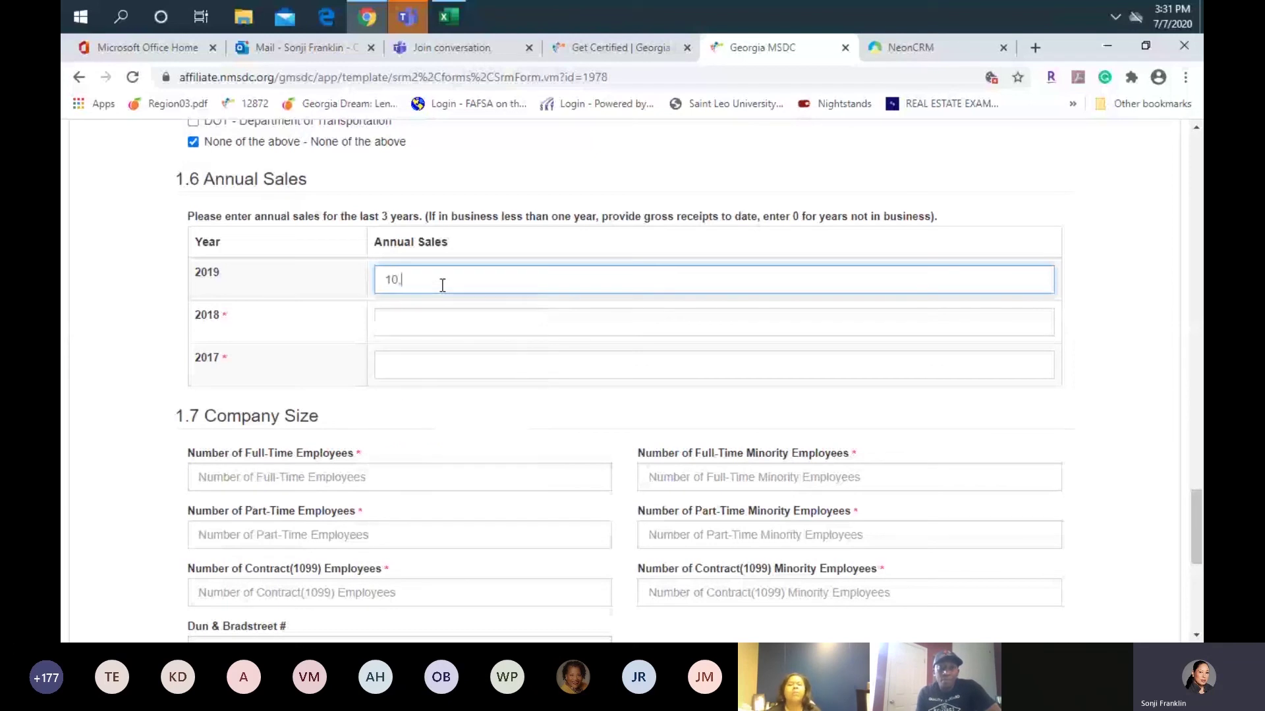
type("0000")
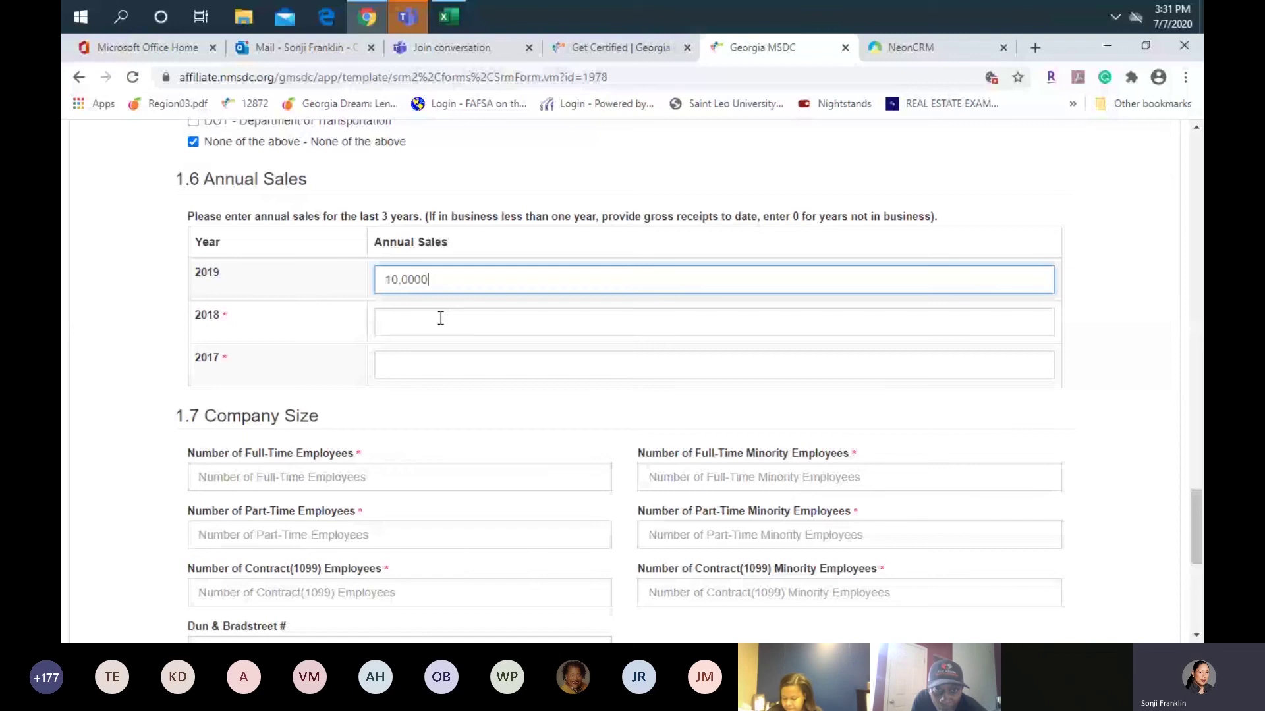
left_click(611, 367)
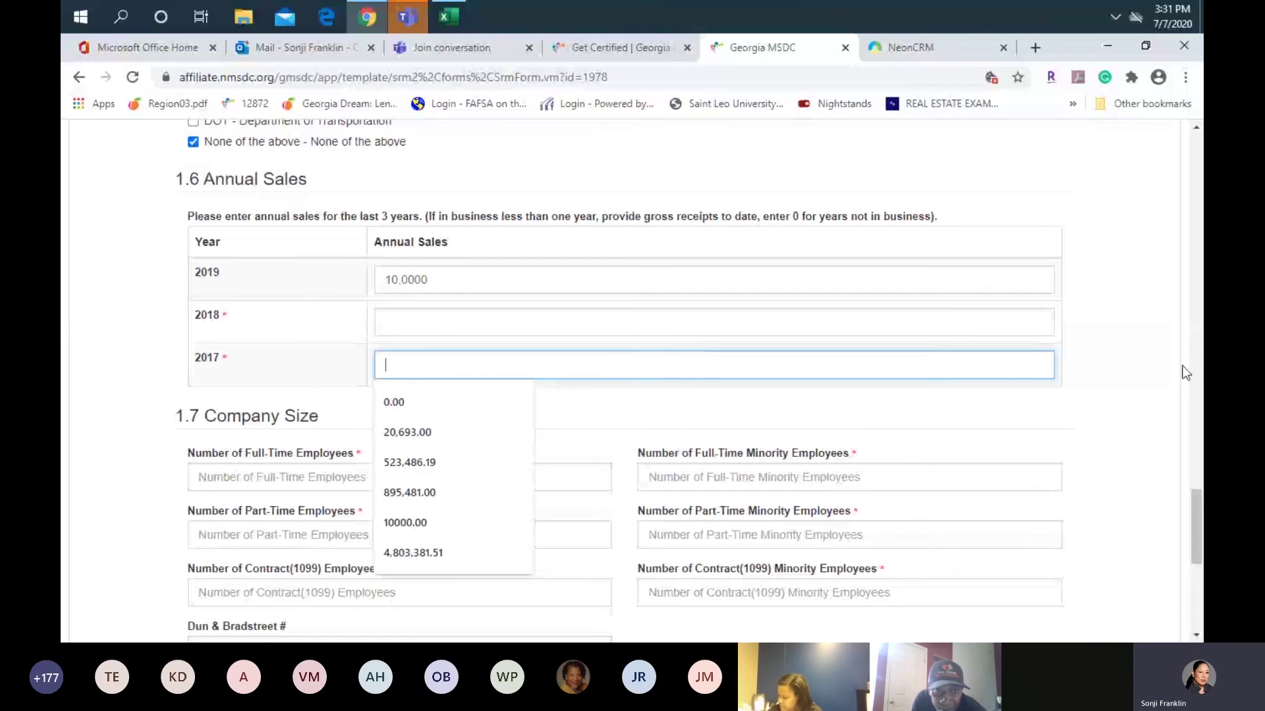
left_click(470, 329)
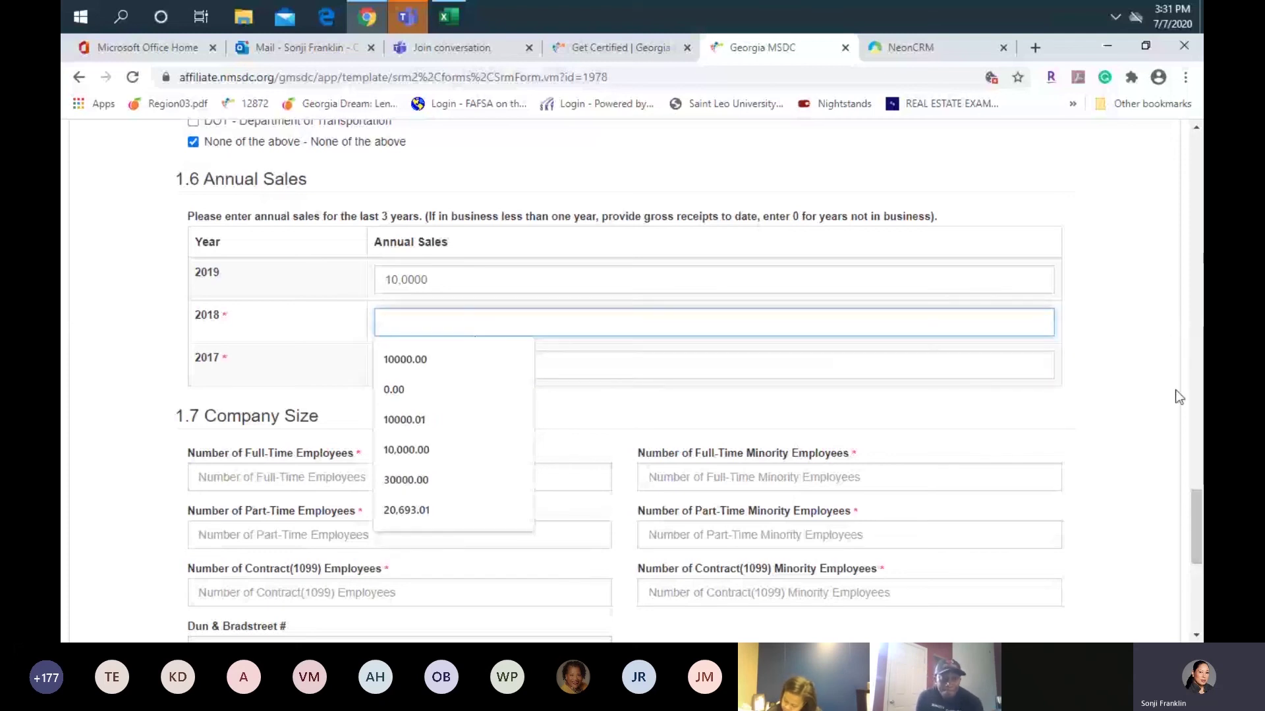
- Enter 1 full-time employee and 1 full-time minority employee in 1.7 Company Size, leaving the Dun & Bradstreet number blank
left_click(1196, 635)
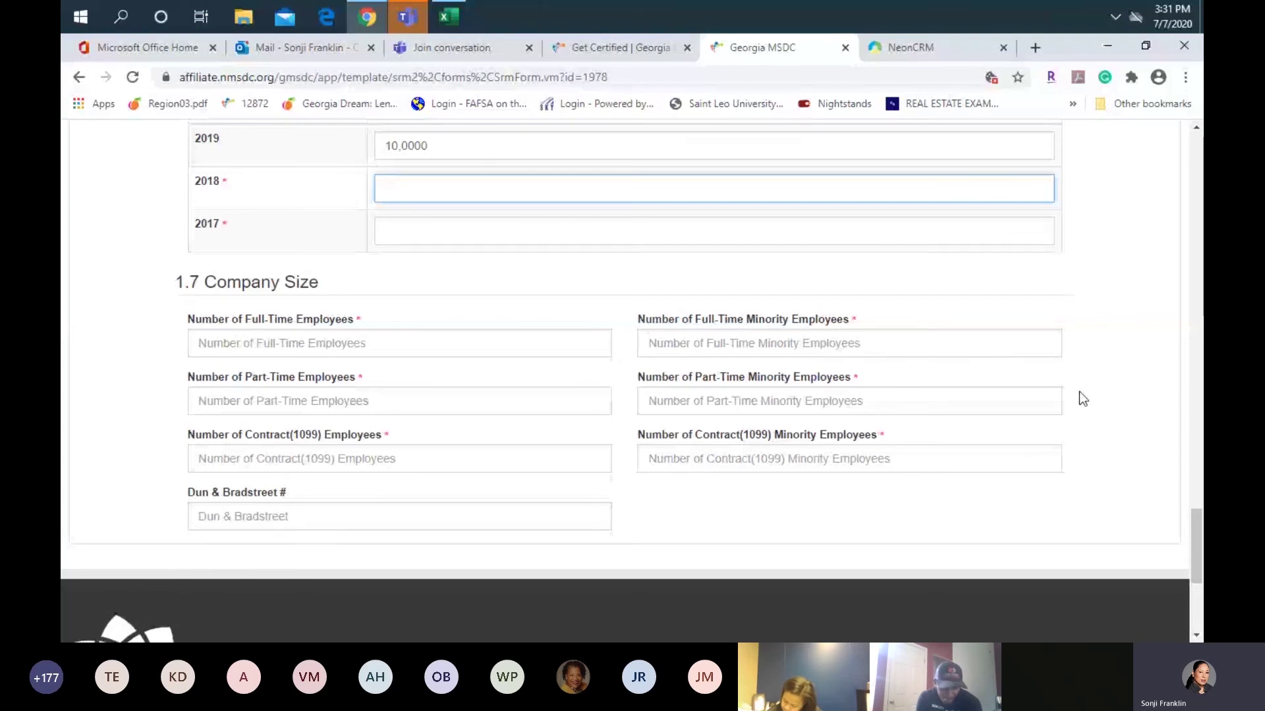
left_click(362, 343)
type("1")
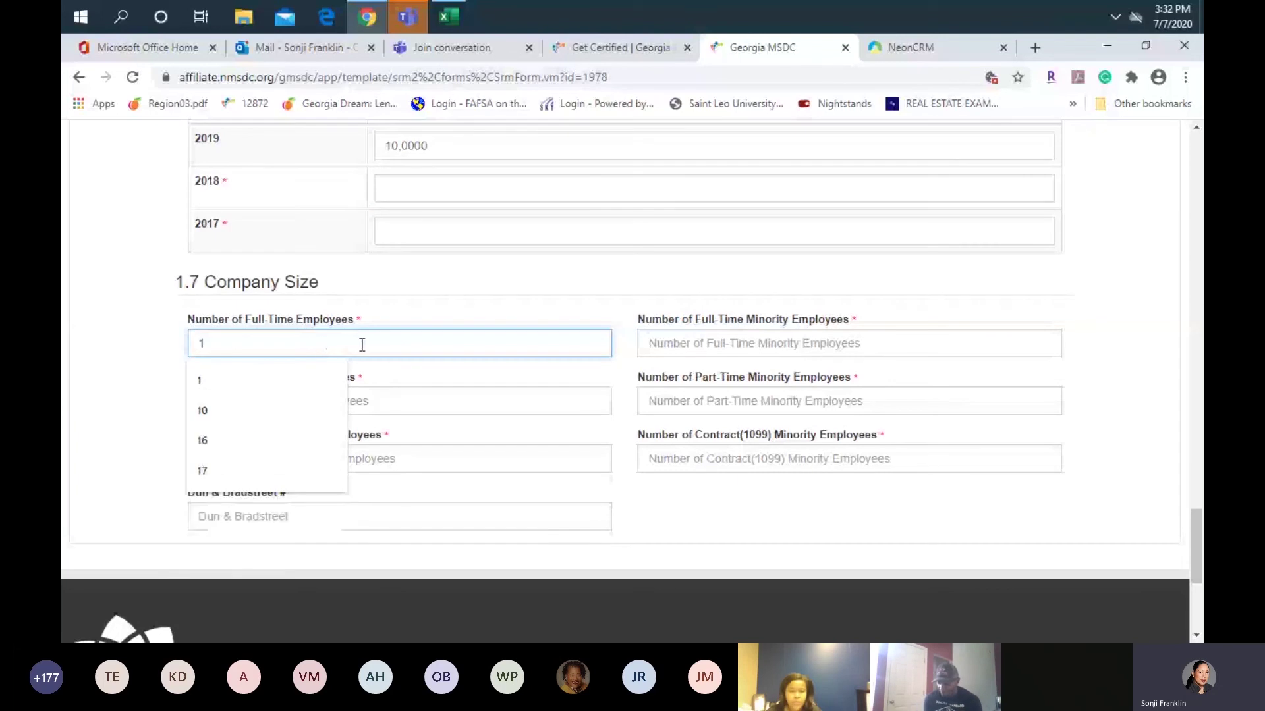
left_click(731, 343)
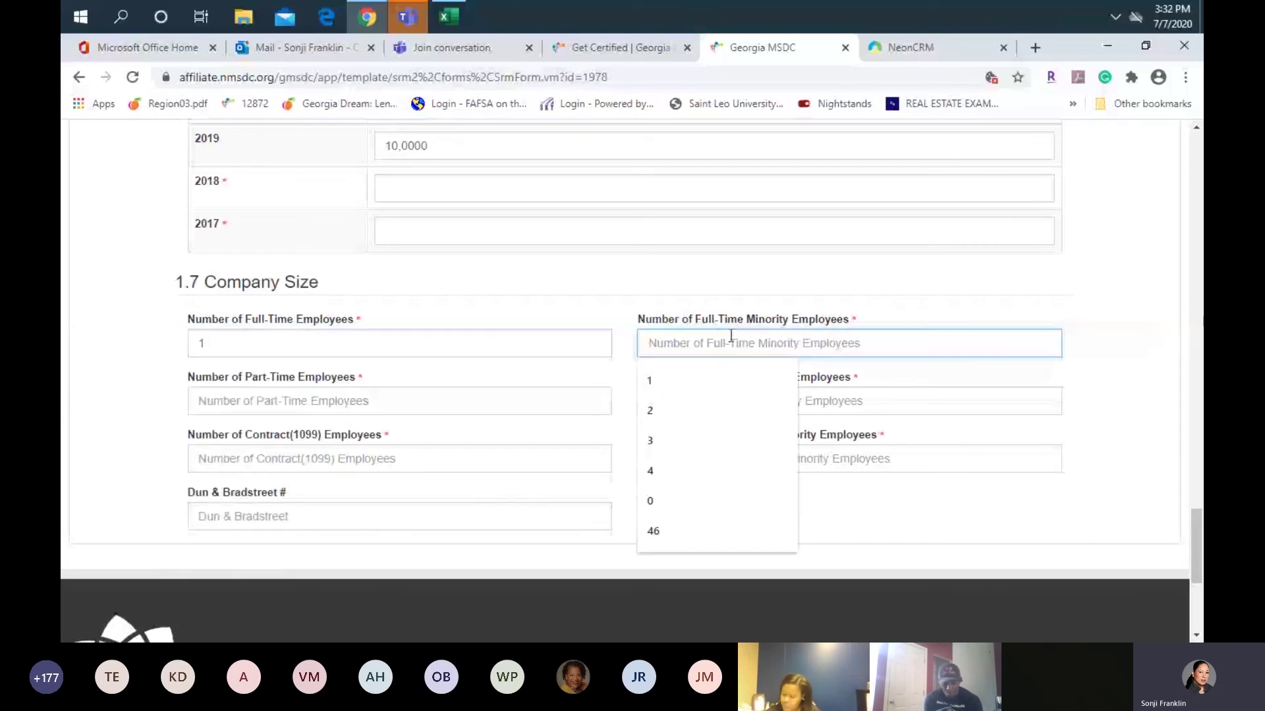
type("1")
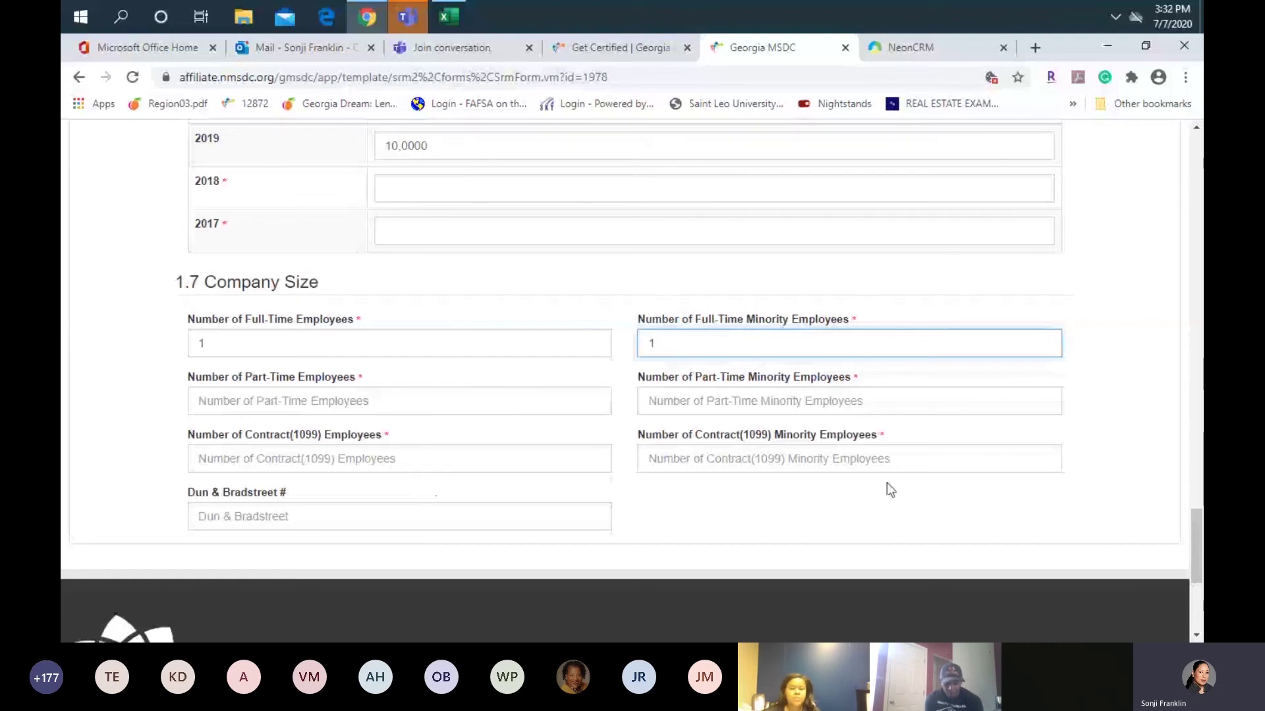
left_click(332, 529)
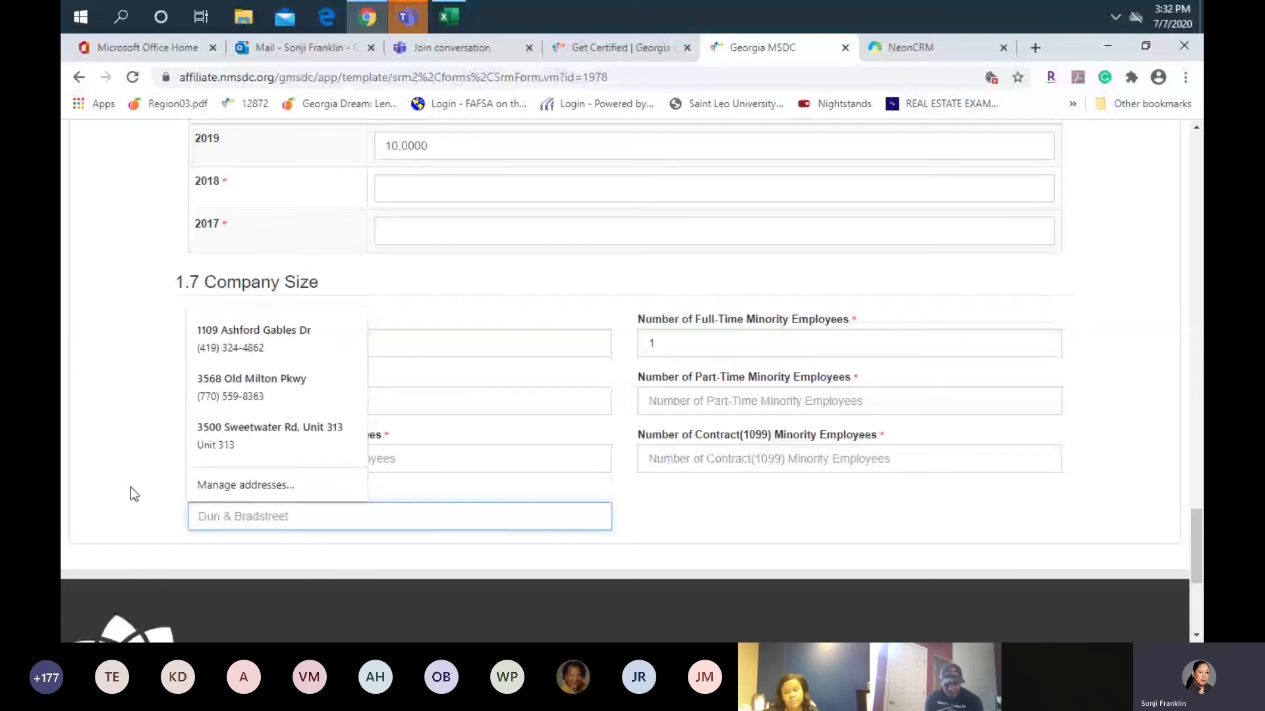
left_click(135, 493)
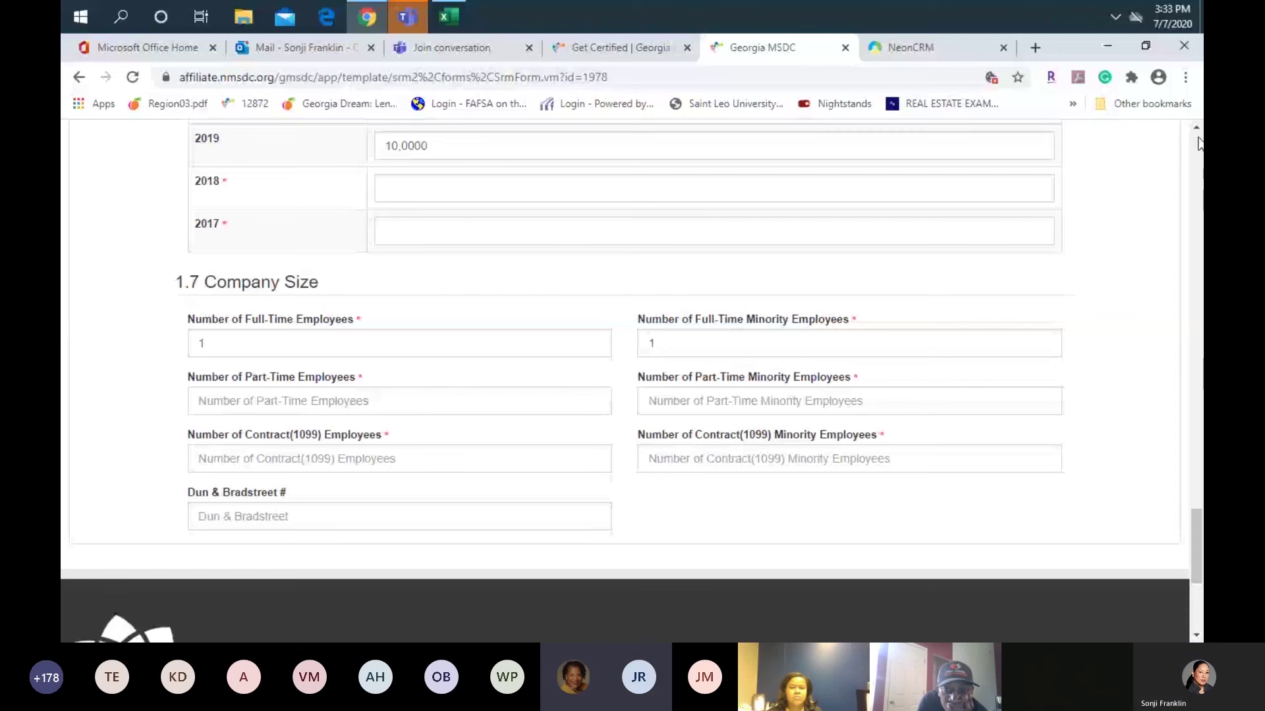
- Return to the beginning of the application form and open its Ownership Information section
scroll(1198, 143, "up", 15)
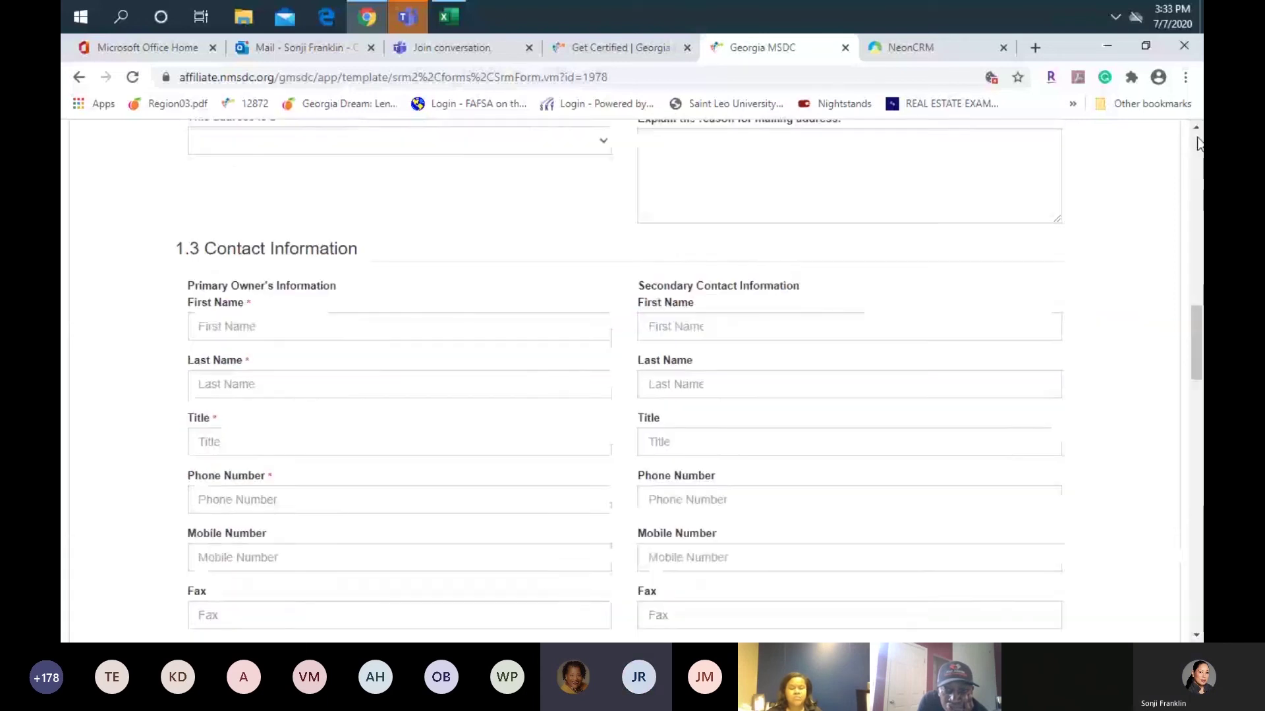
scroll(1199, 144, "up", 6)
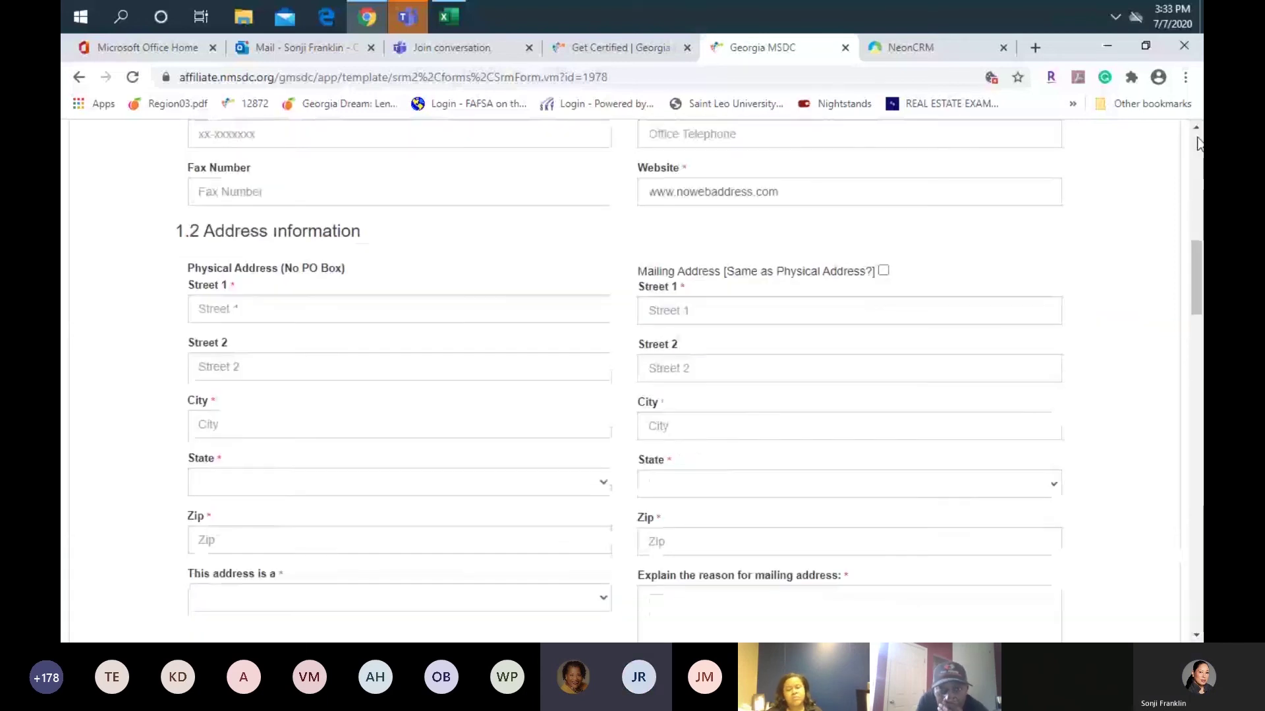
scroll(1198, 144, "up", 7)
left_click(1196, 635)
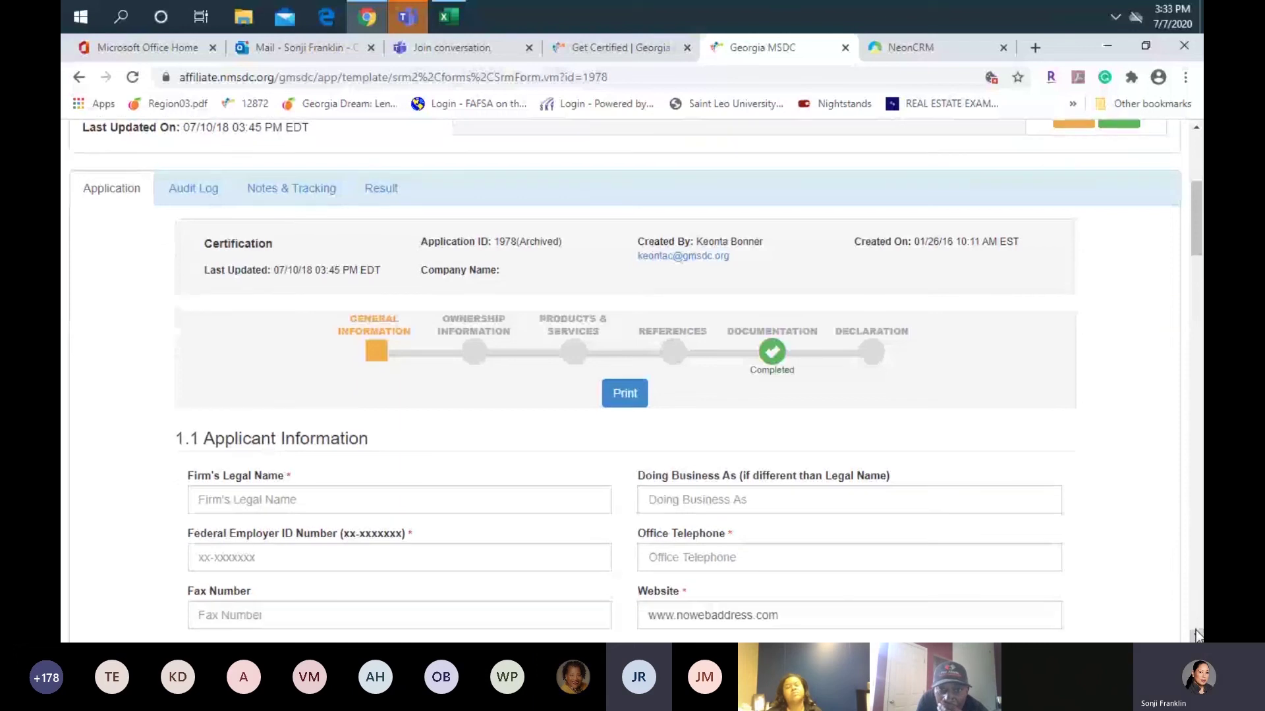
left_click(1196, 635)
left_click(1196, 635)
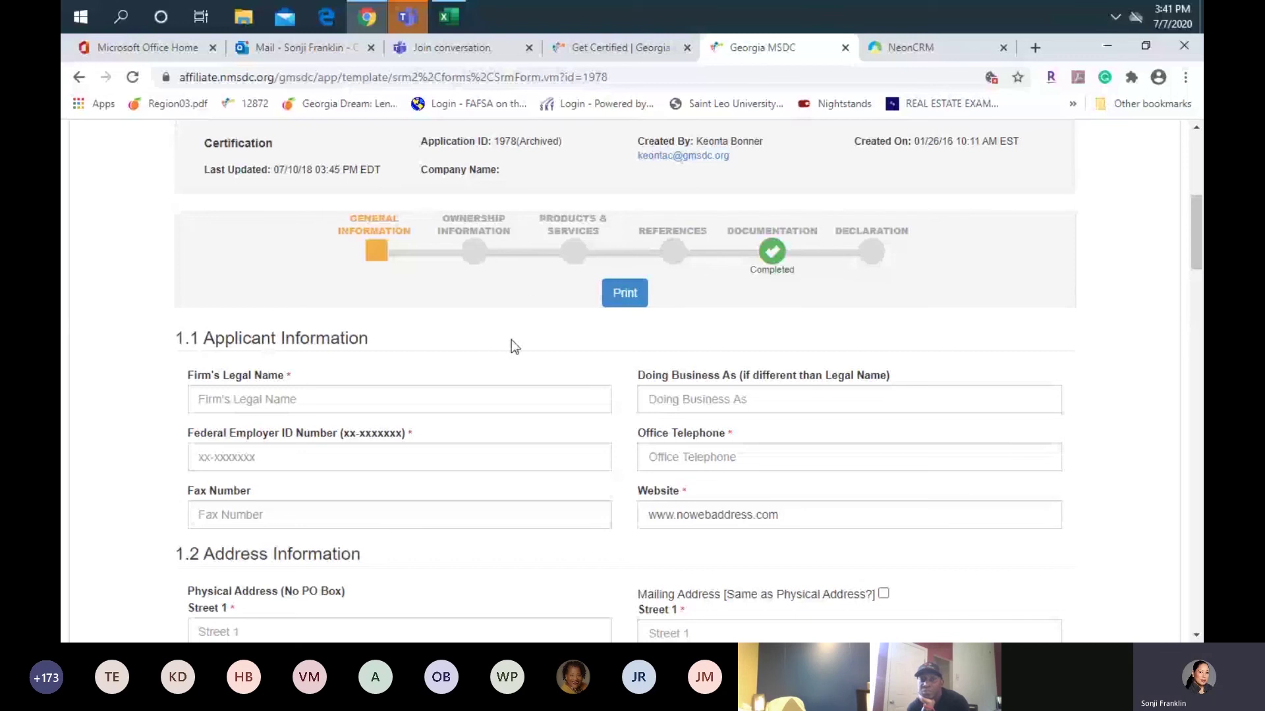
left_click(469, 254)
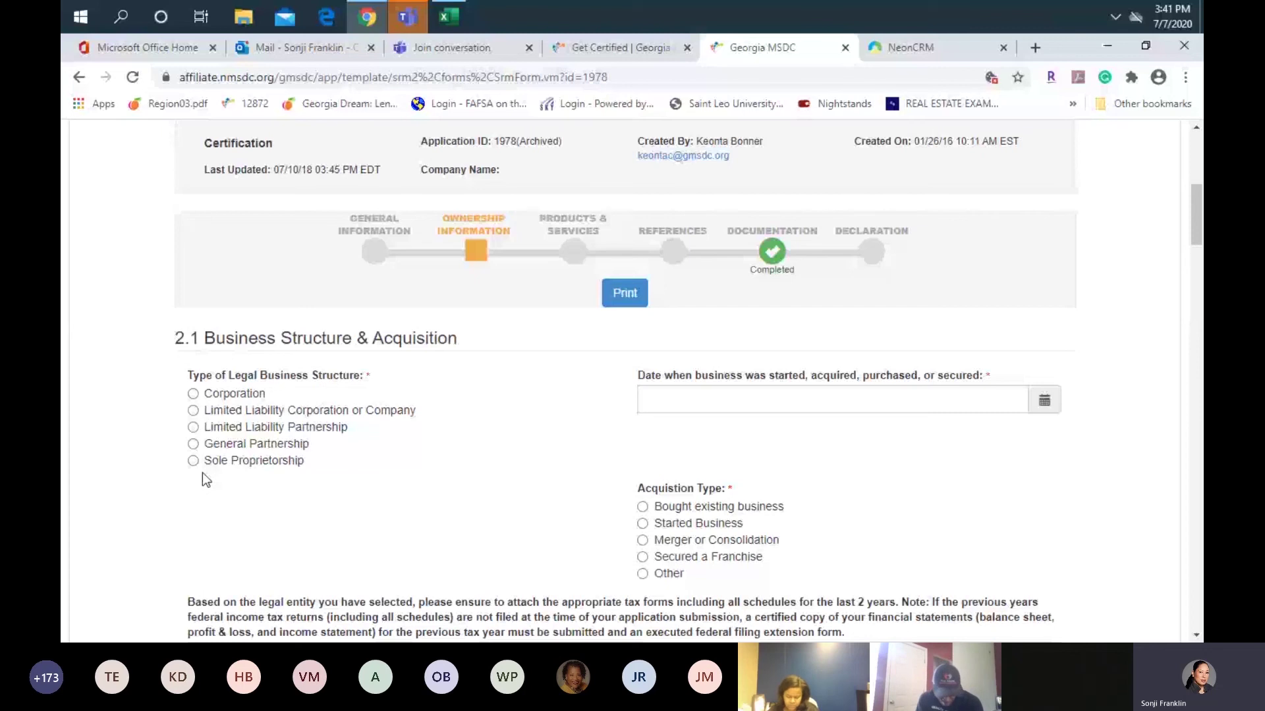
- Review the 2.1 business structure, start date and acquisition type fields and the tax forms required for each structure
left_click(670, 400)
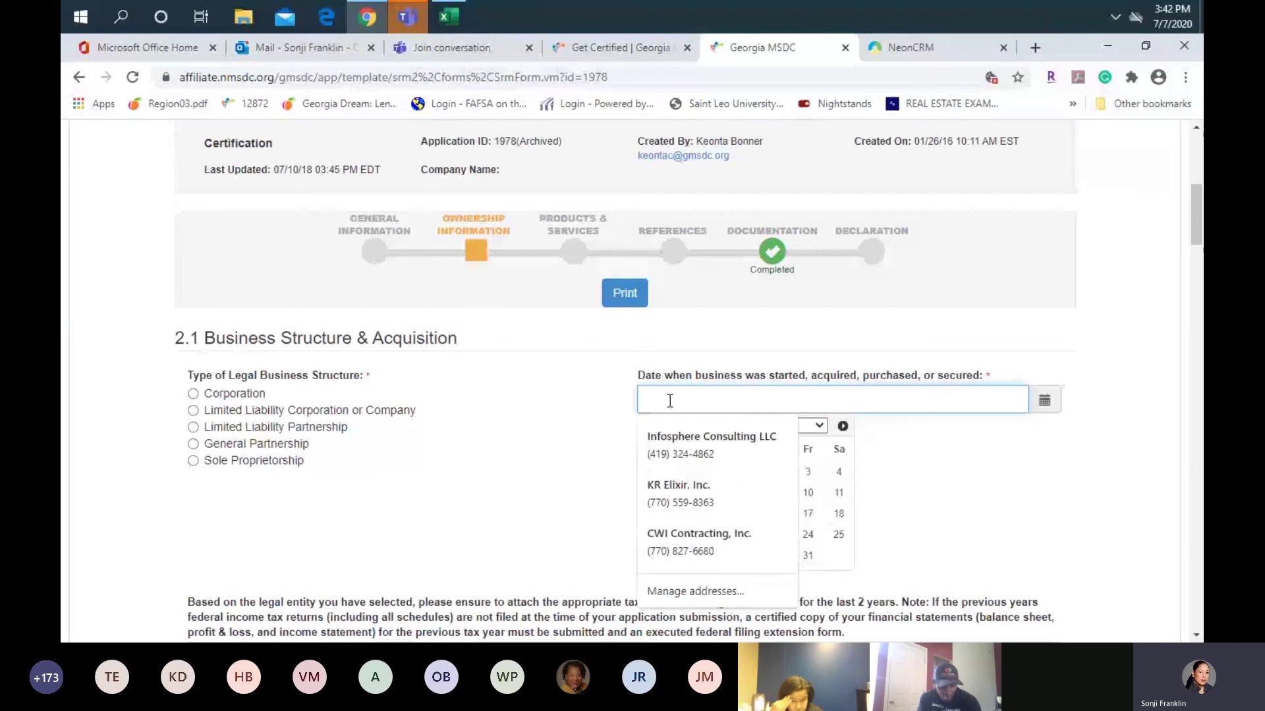
left_click(911, 484)
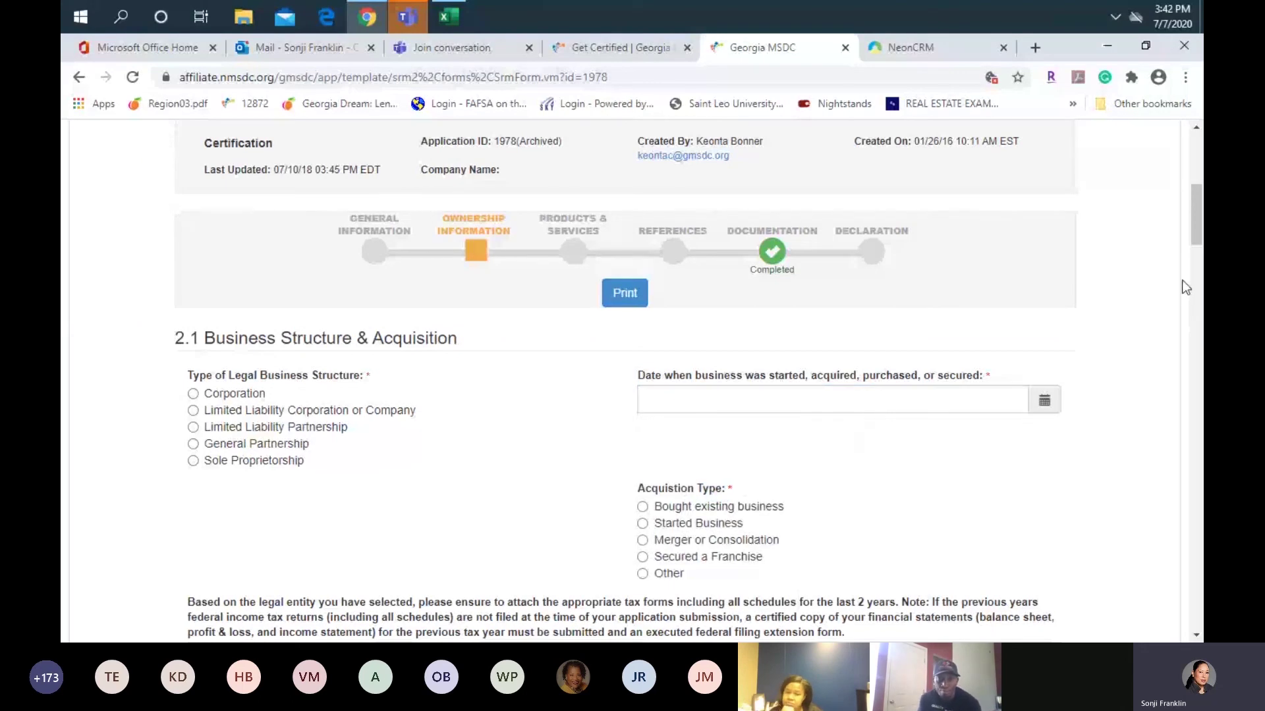
scroll(1186, 288, "down", 2)
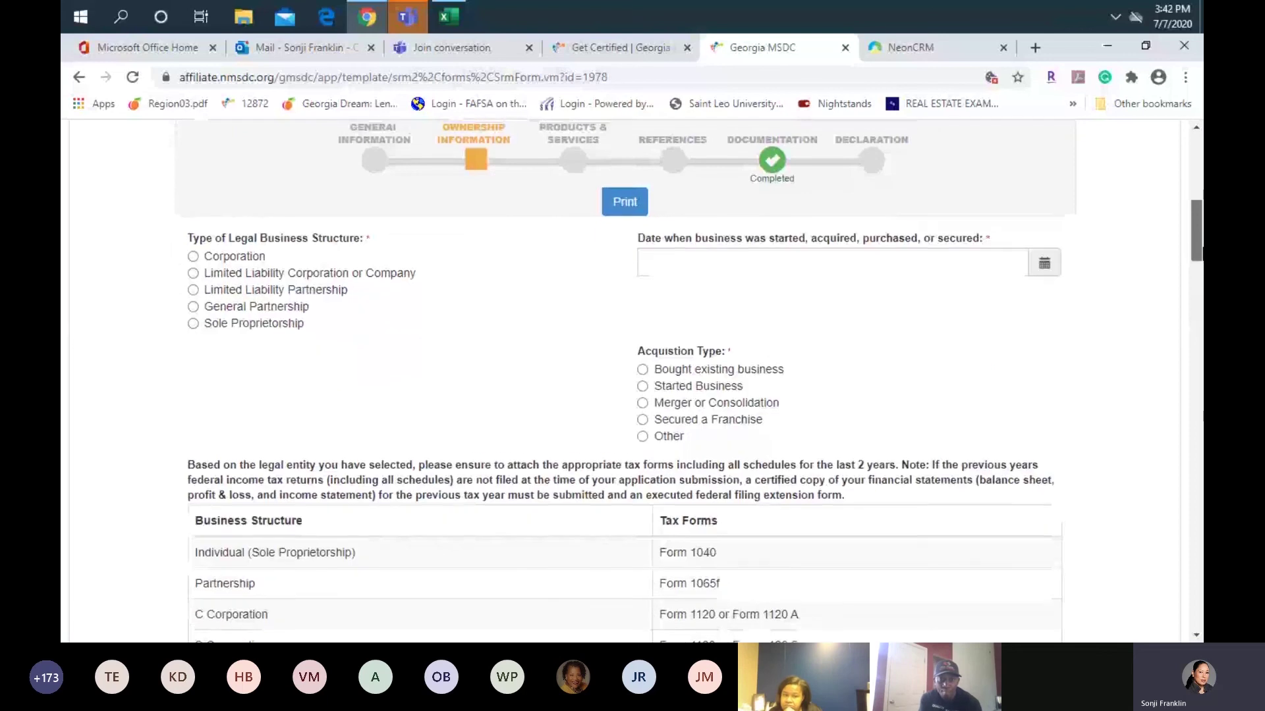
scroll(1120, 297, "down", 1)
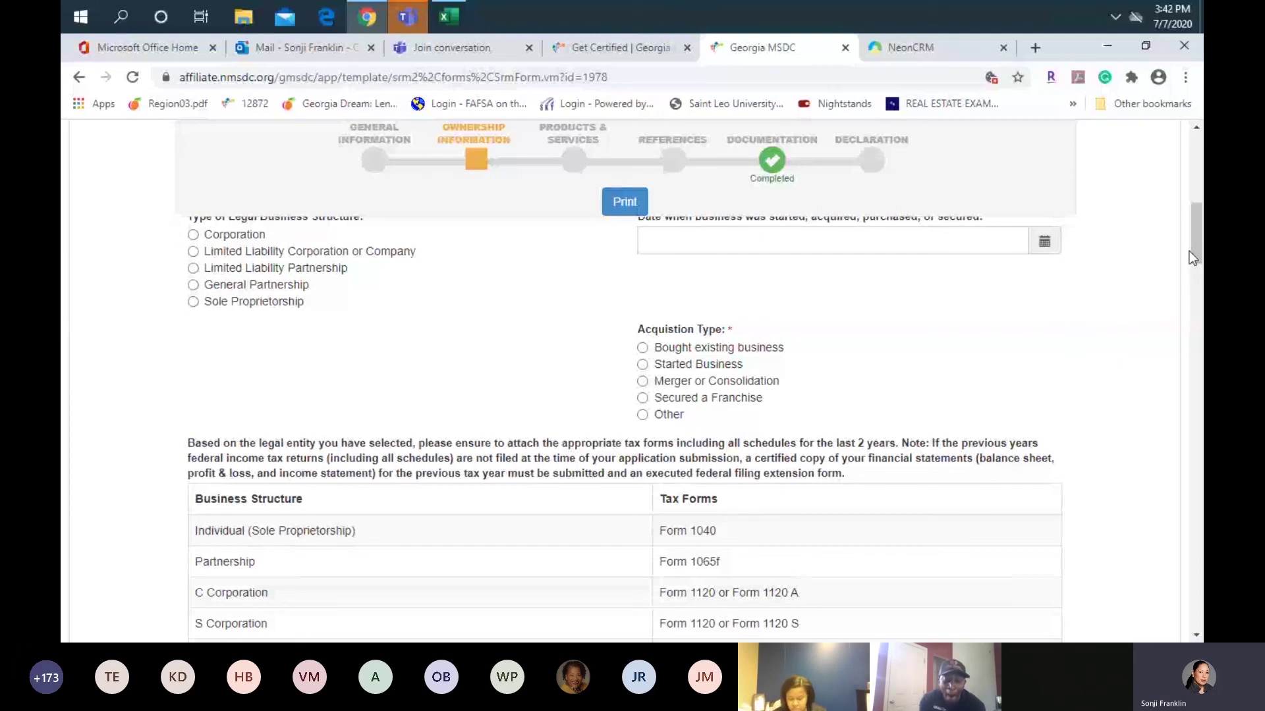
left_click_drag(1189, 256, 1195, 275)
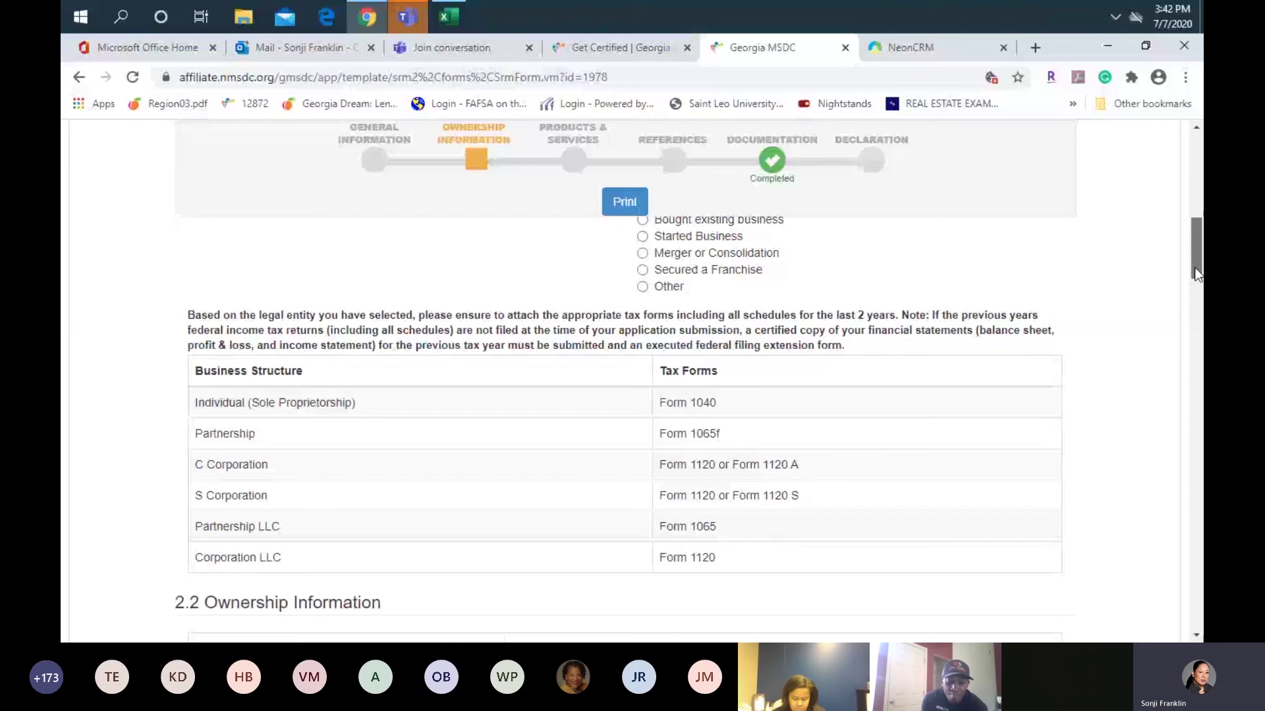
scroll(321, 508, "down", 1)
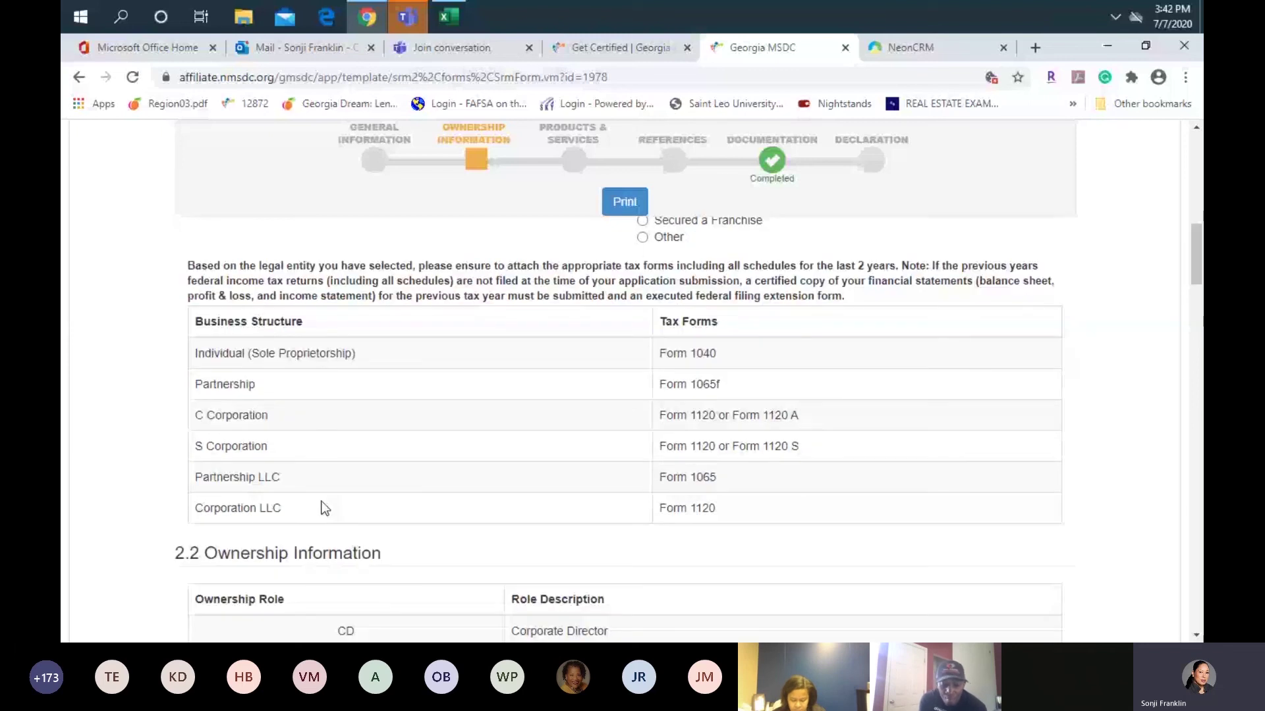
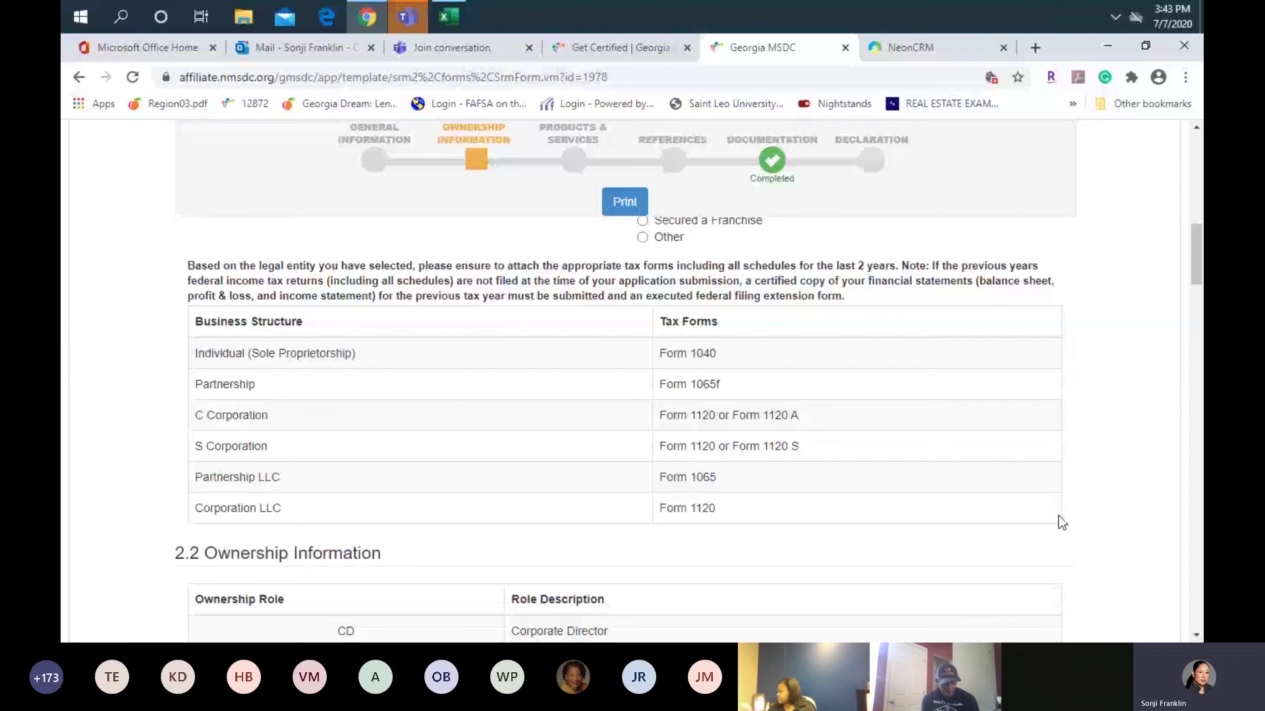
- Enter 100 as the ownership and 99 as the voting value for the first owner in 2.2 Ownership Information
scroll(1197, 637, "down", 3)
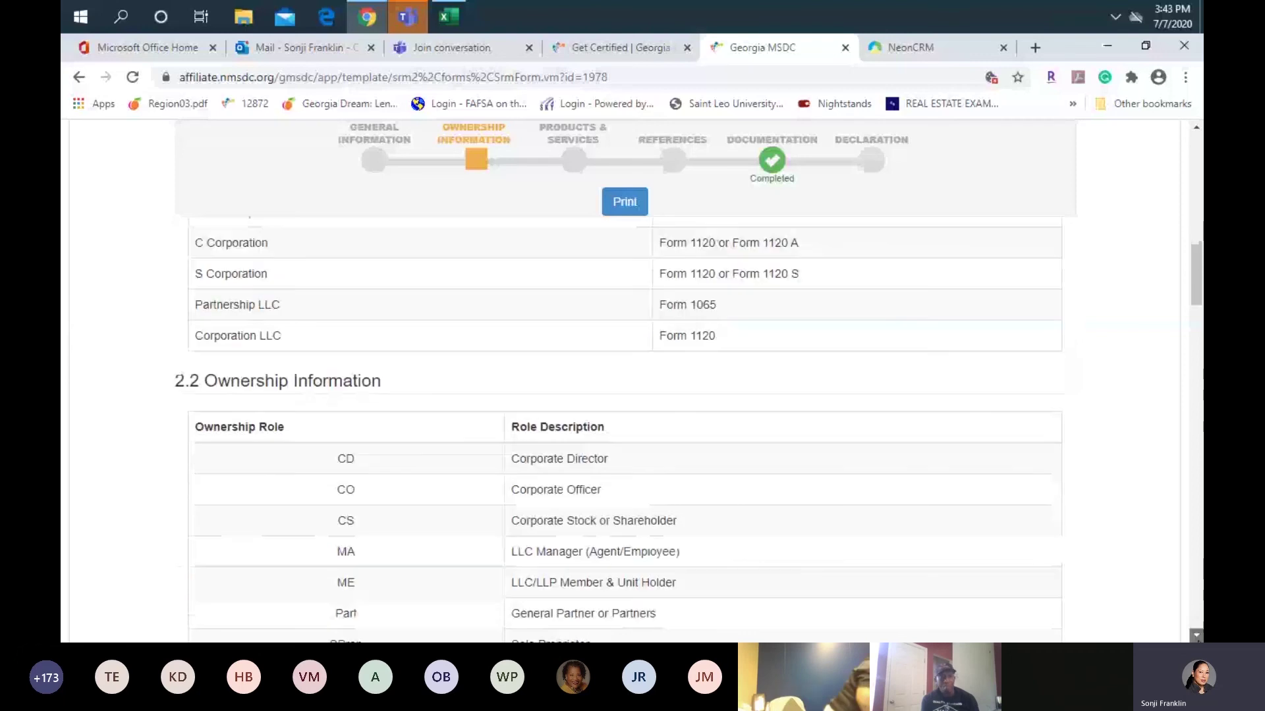
scroll(869, 346, "down", 2)
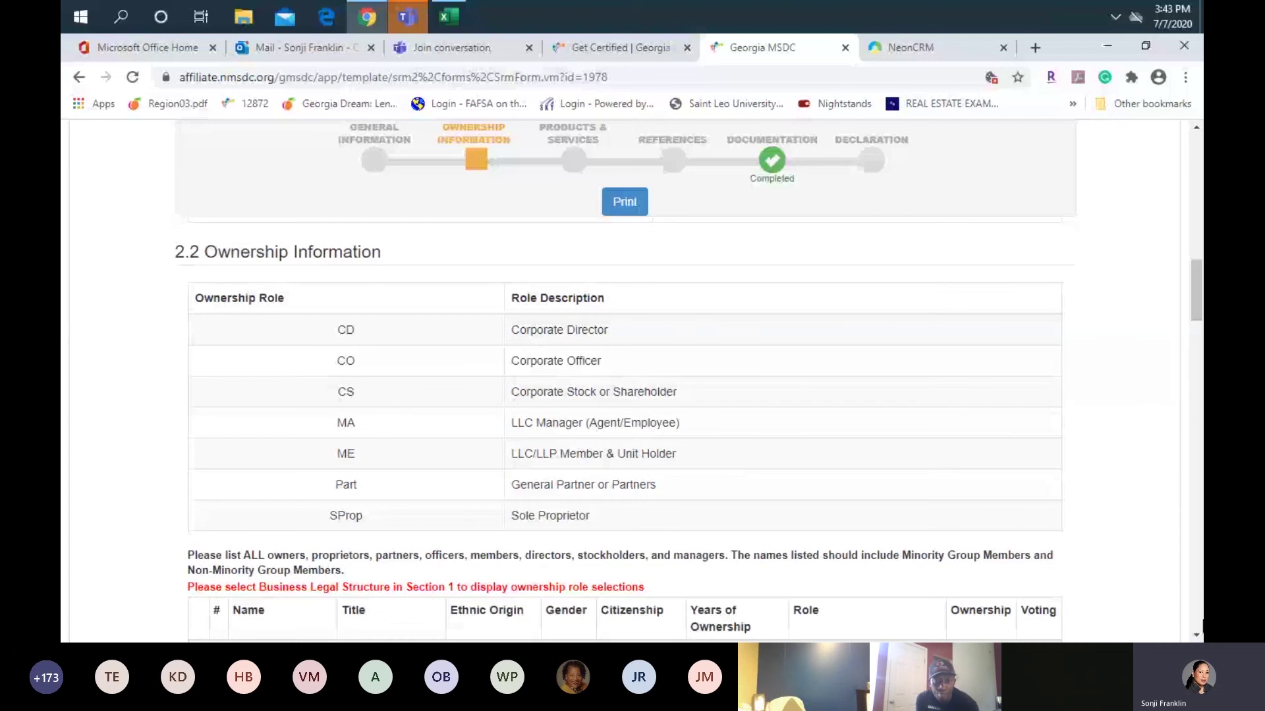
left_click(1193, 636)
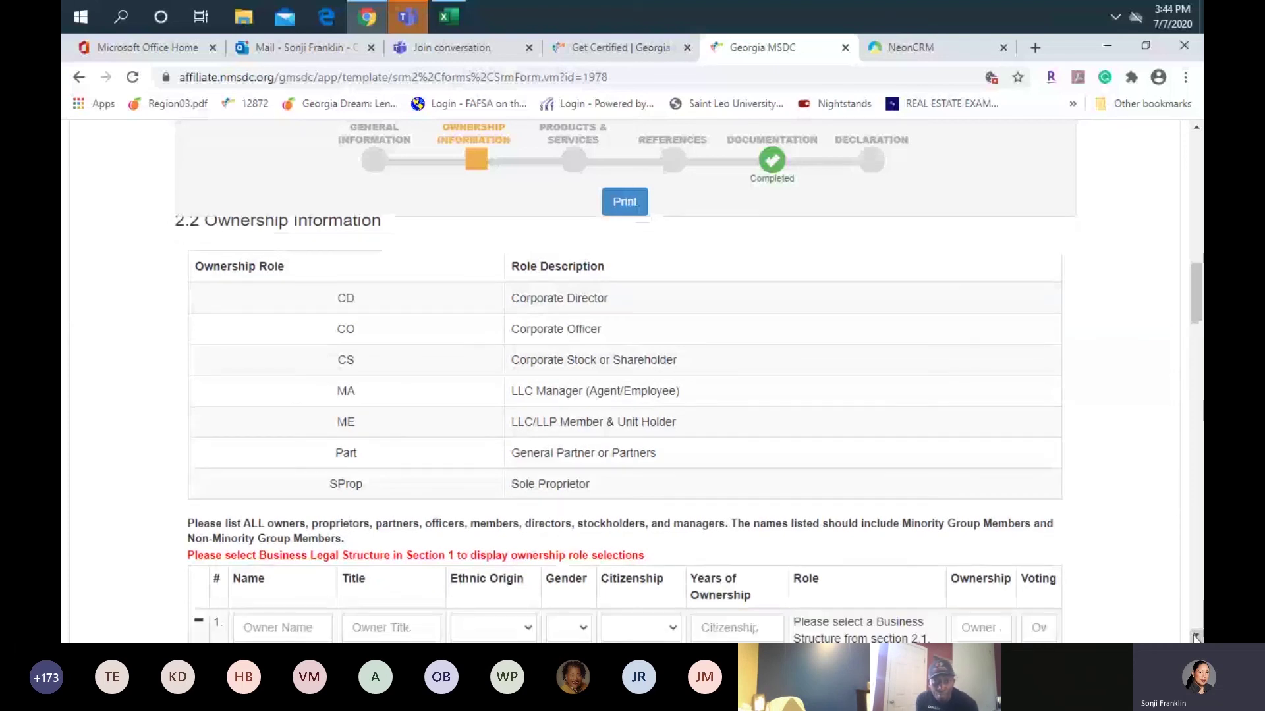
scroll(205, 508, "down", 2)
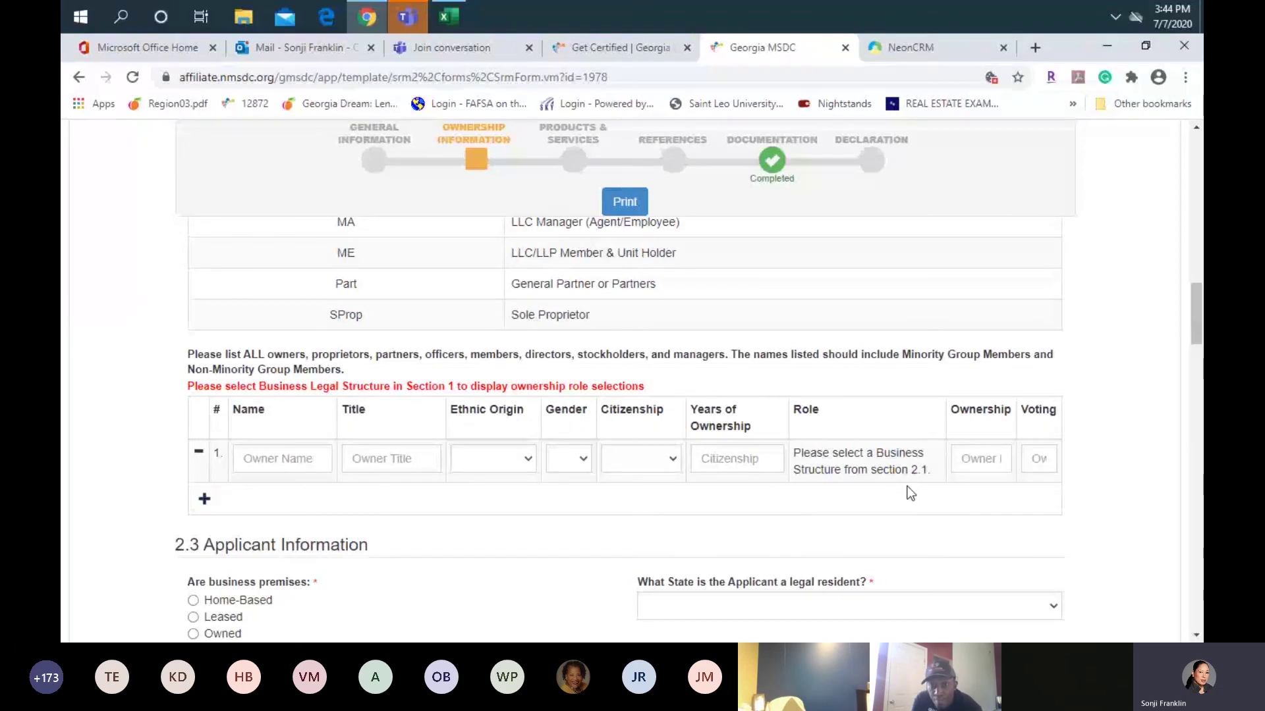
left_click(993, 462)
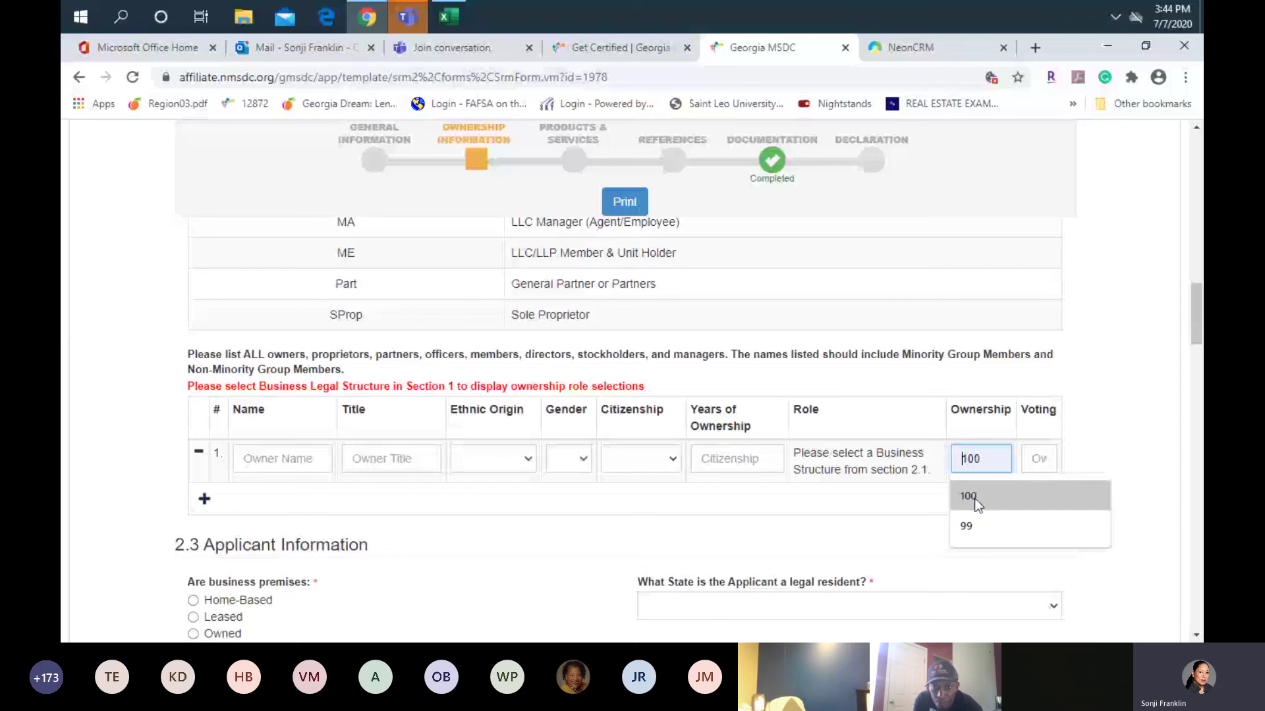
left_click(974, 498)
left_click(1038, 459)
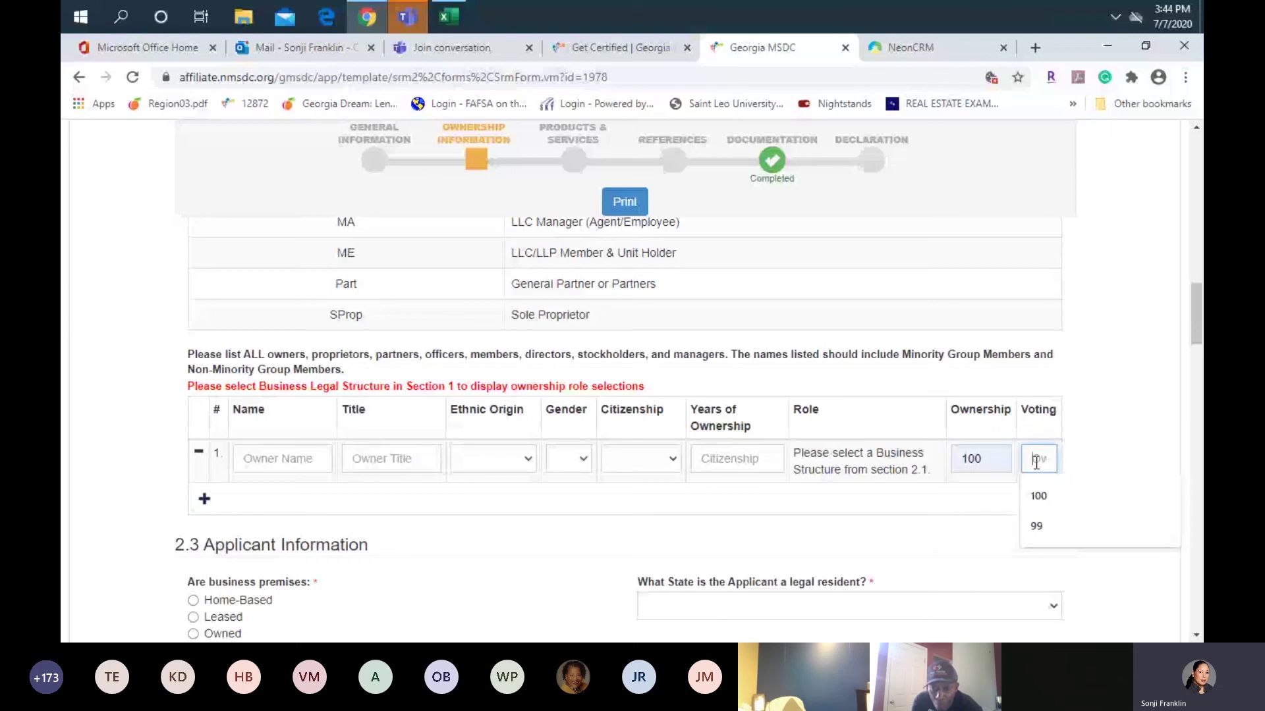
left_click(1045, 525)
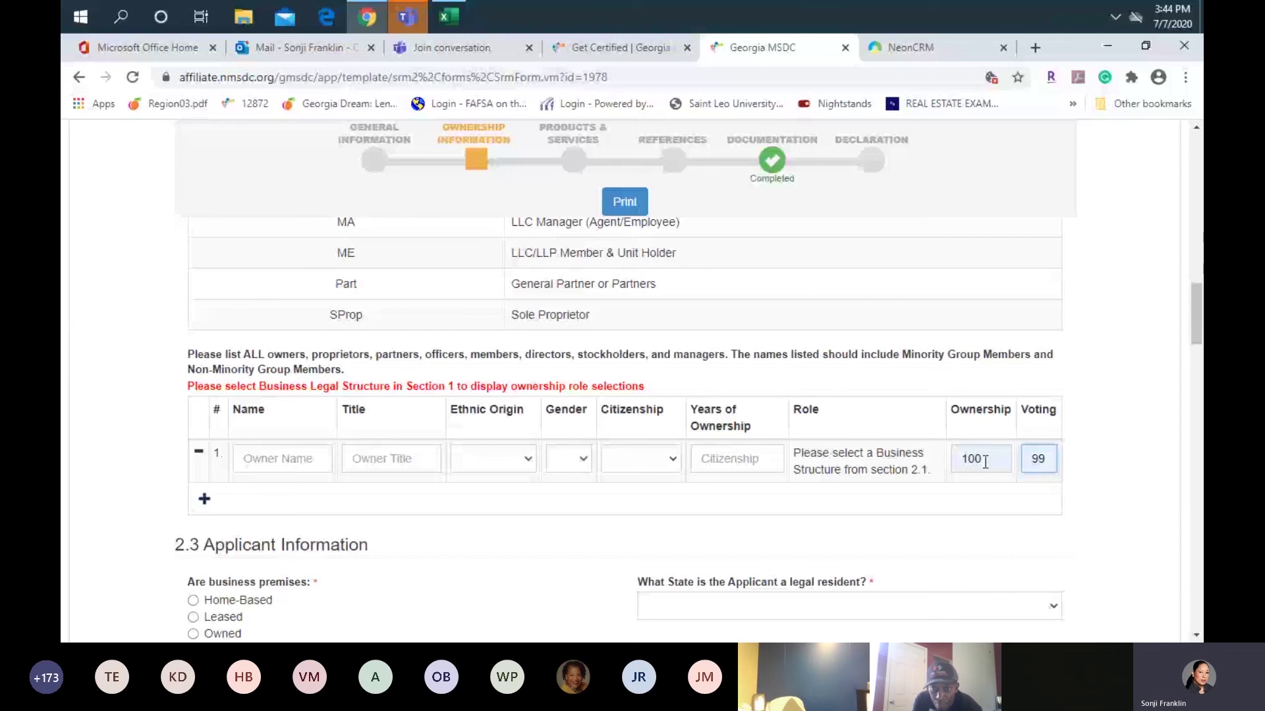
- Change the first owner's ownership value to 51 and clear the voting value
double_click(984, 462)
key("BackSpace")
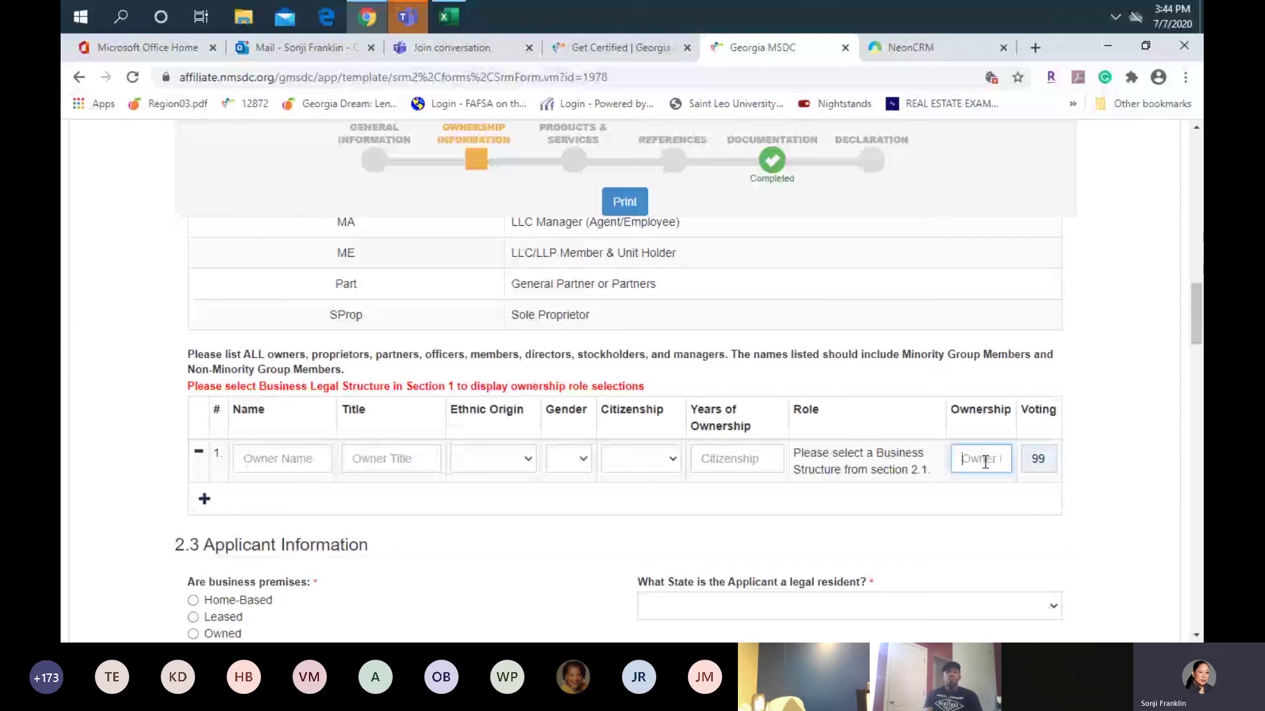
type("51")
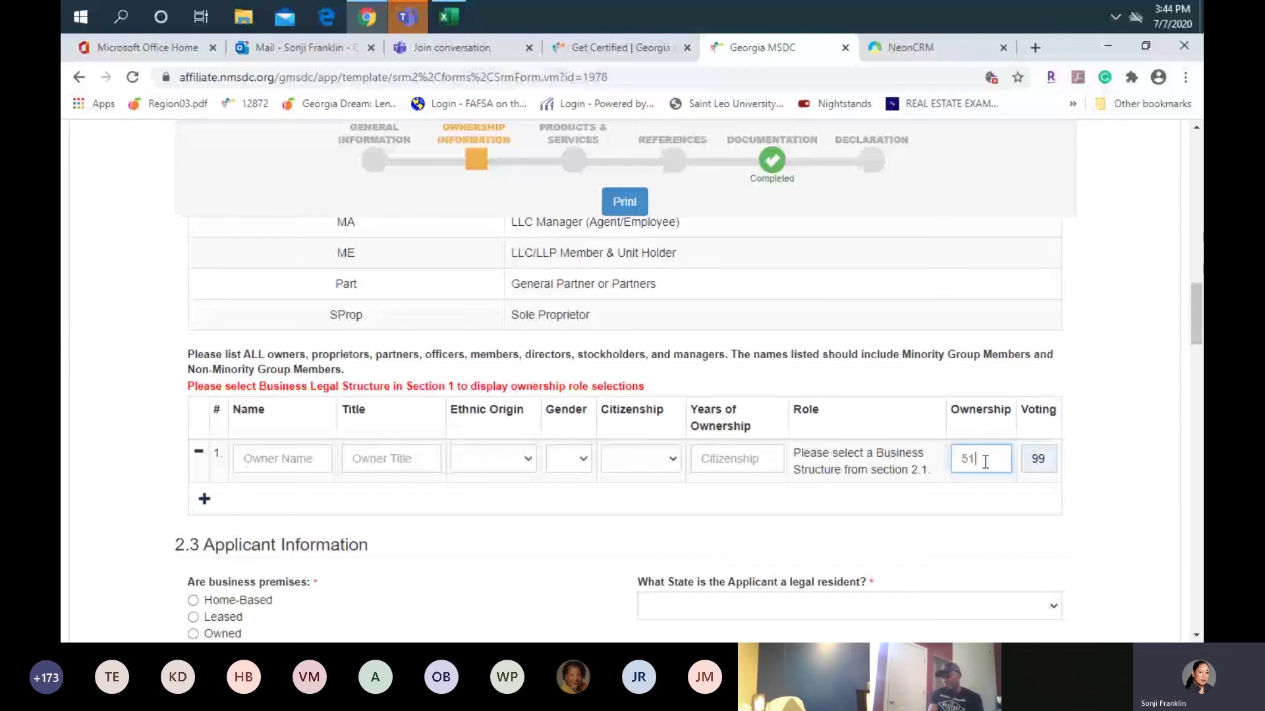
left_click(1047, 458)
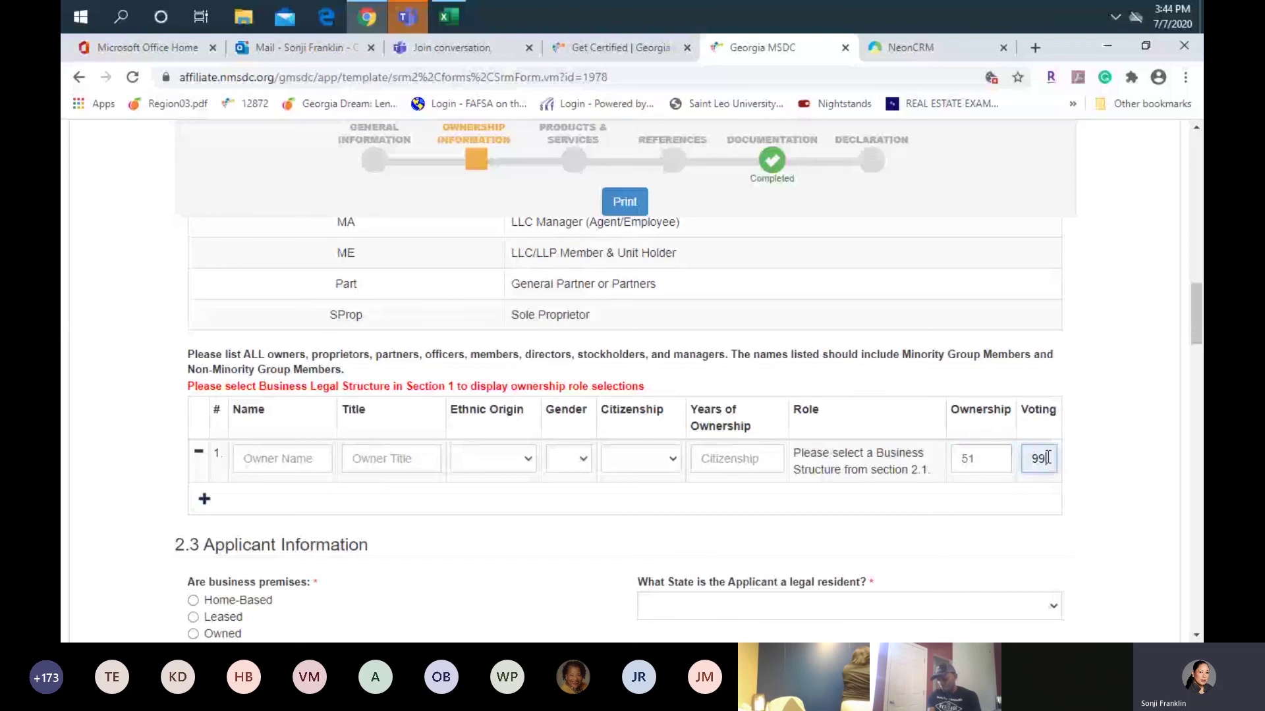
key("BackSpace")
key("BackSpace")
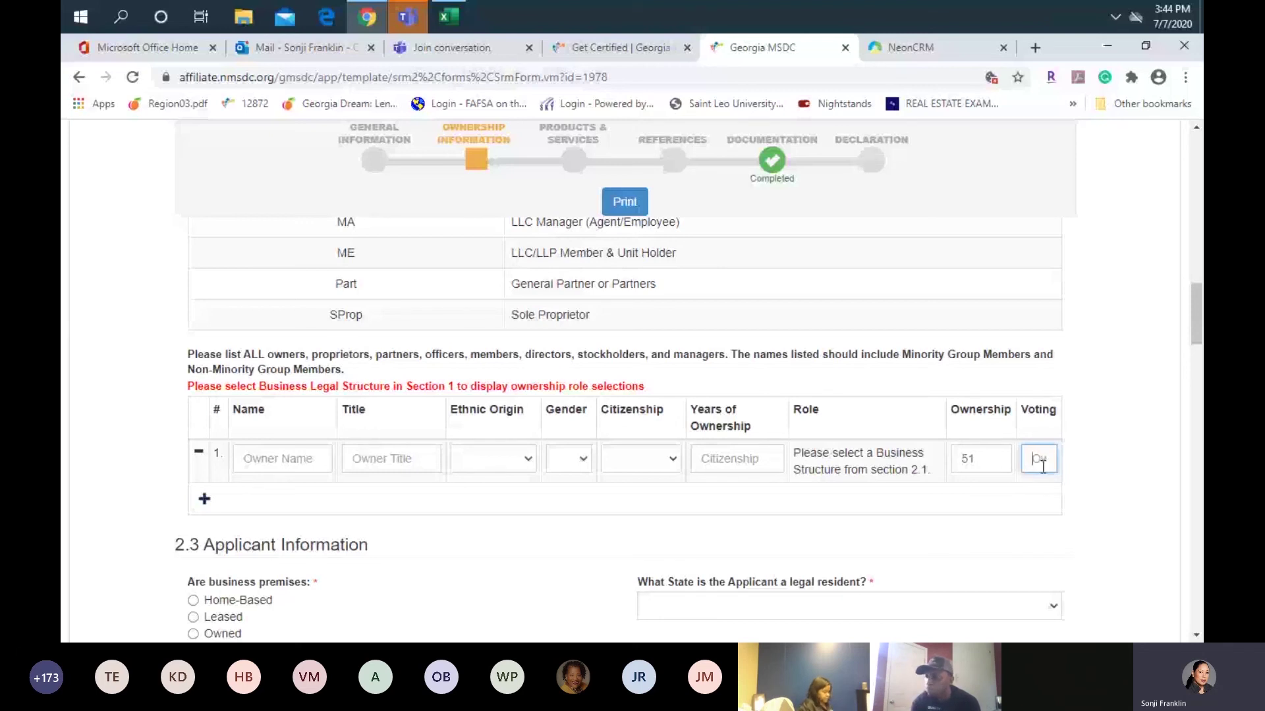
- Clear the first owner's ownership value, and add a second owner row and remove it again
left_click(981, 459)
key("BackSpace")
key("BackSpace")
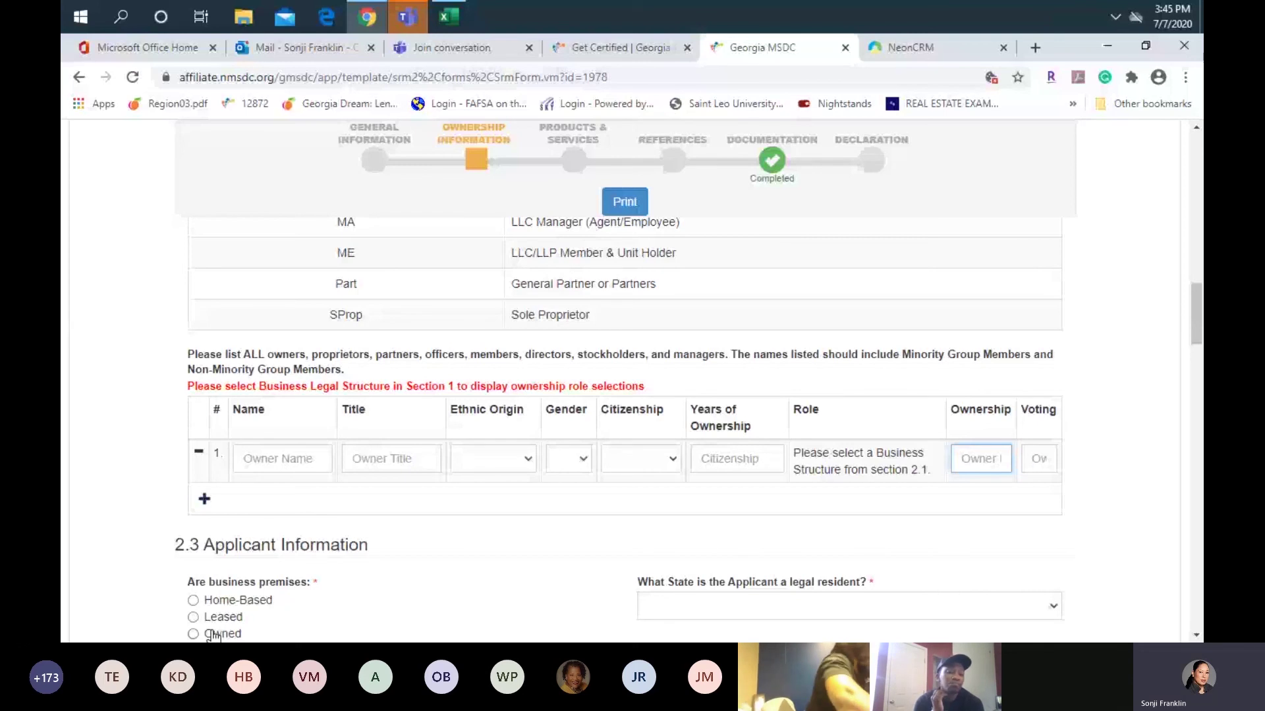
left_click(204, 501)
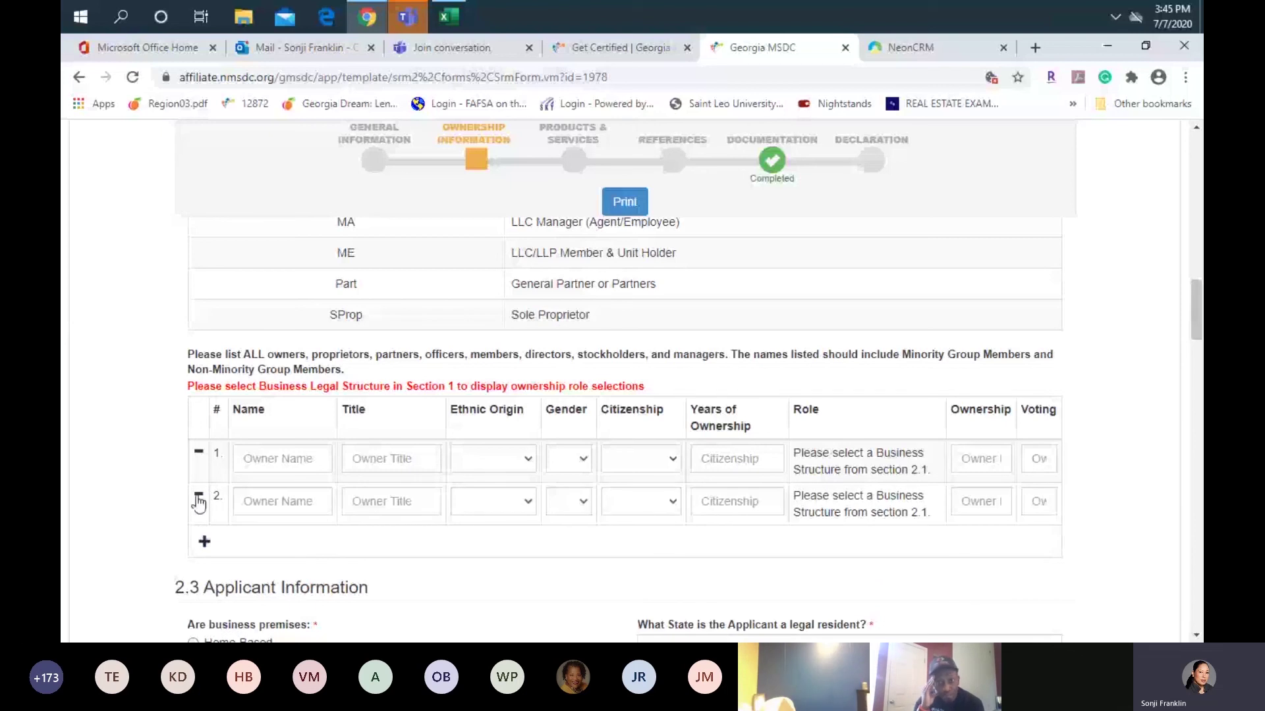
left_click(198, 499)
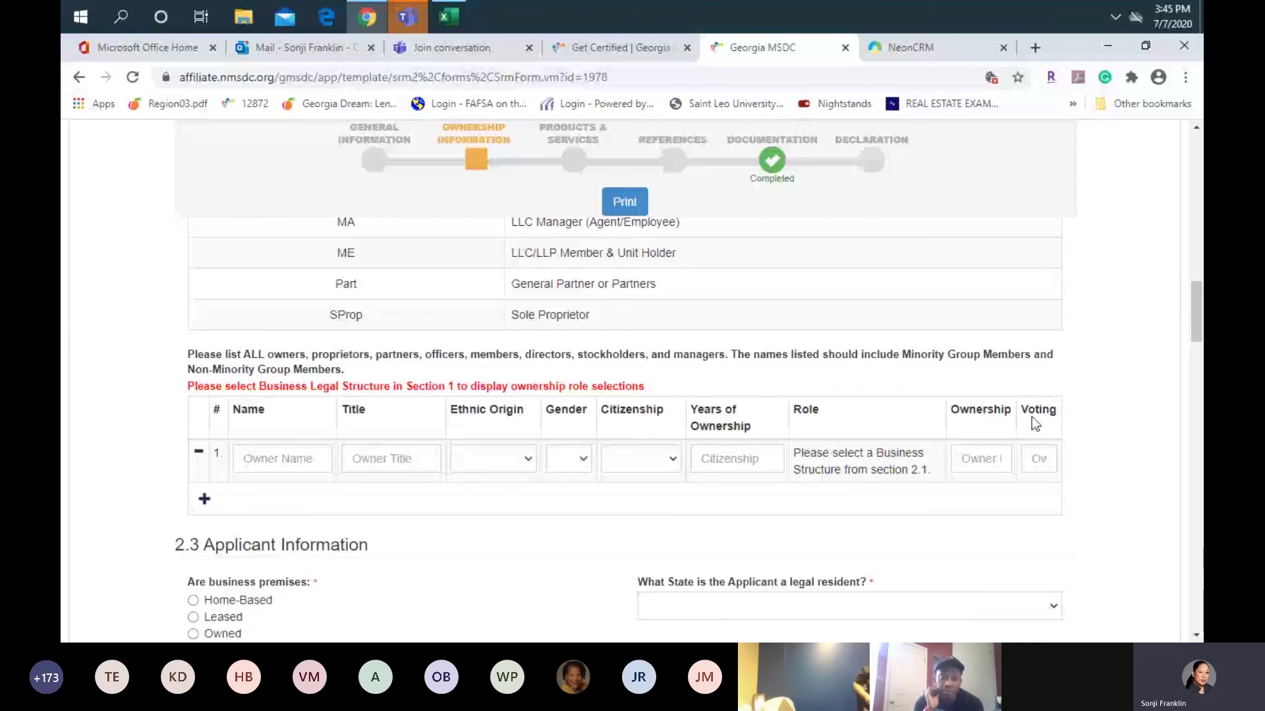
- Review 2.3 Applicant Information, checking the list of legal resident states and the asset site address field without filling them in
left_click_drag(1200, 328, 1200, 365)
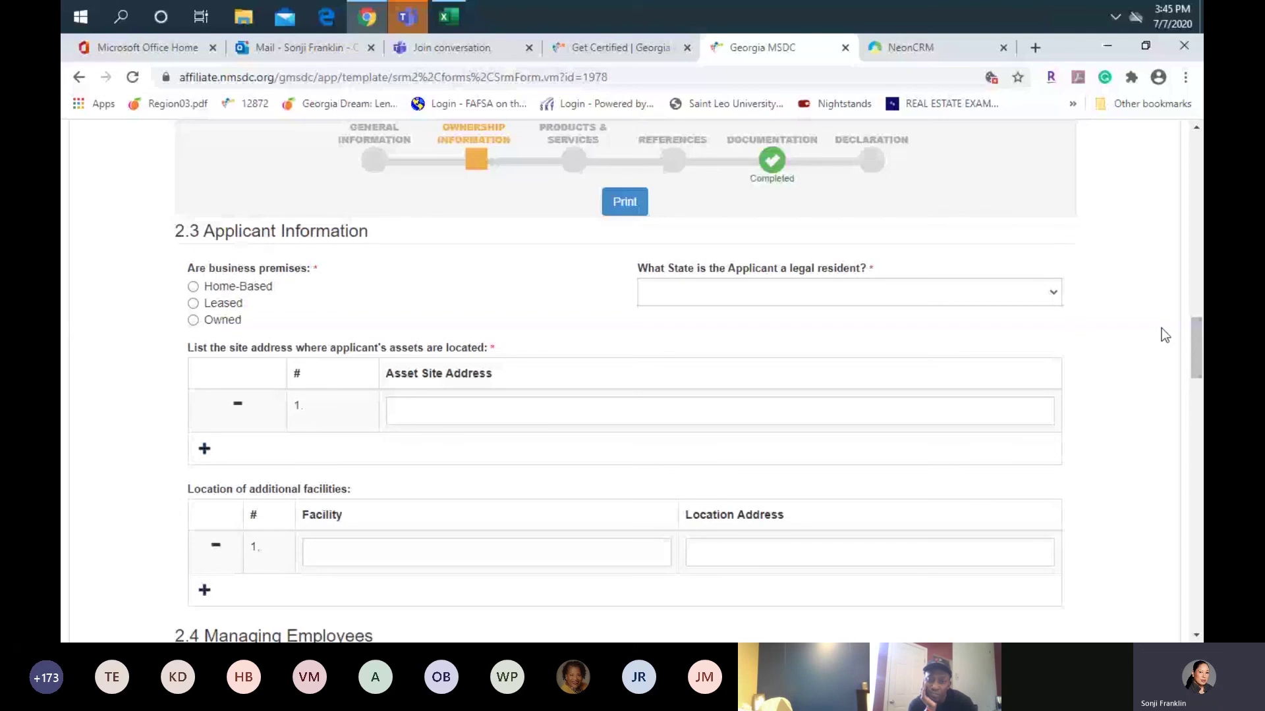
left_click(1054, 295)
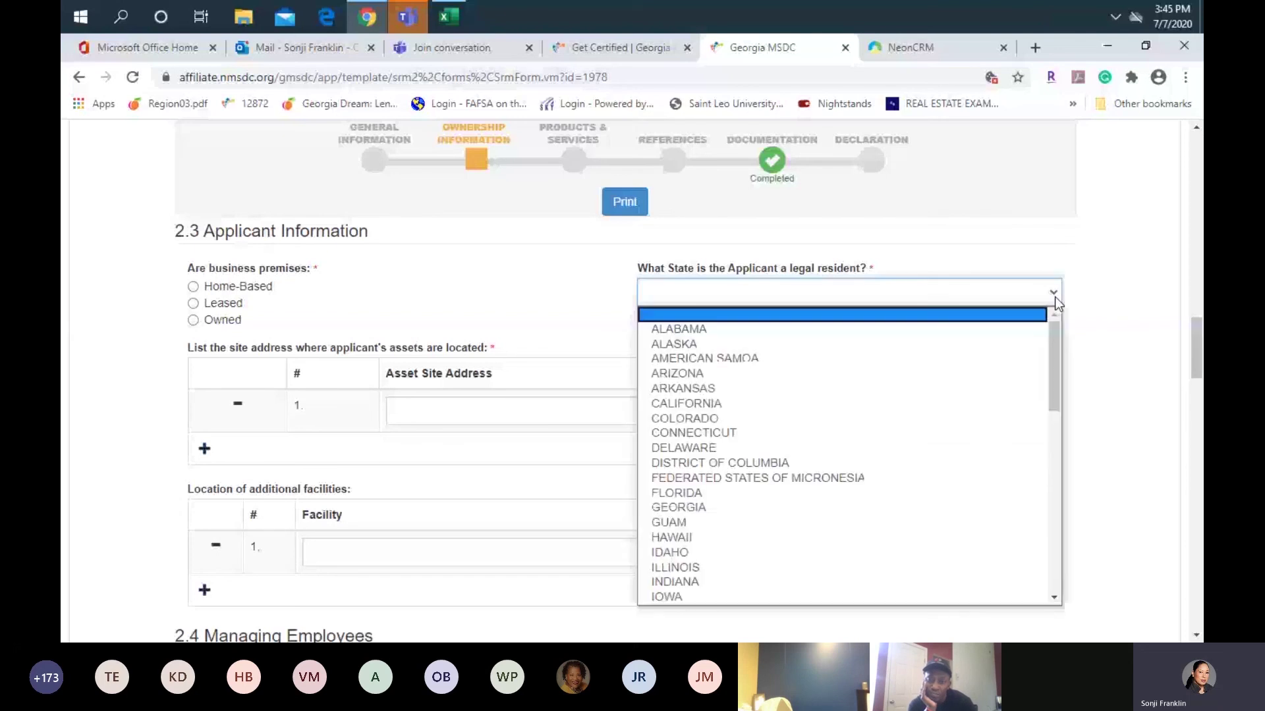
left_click(1100, 312)
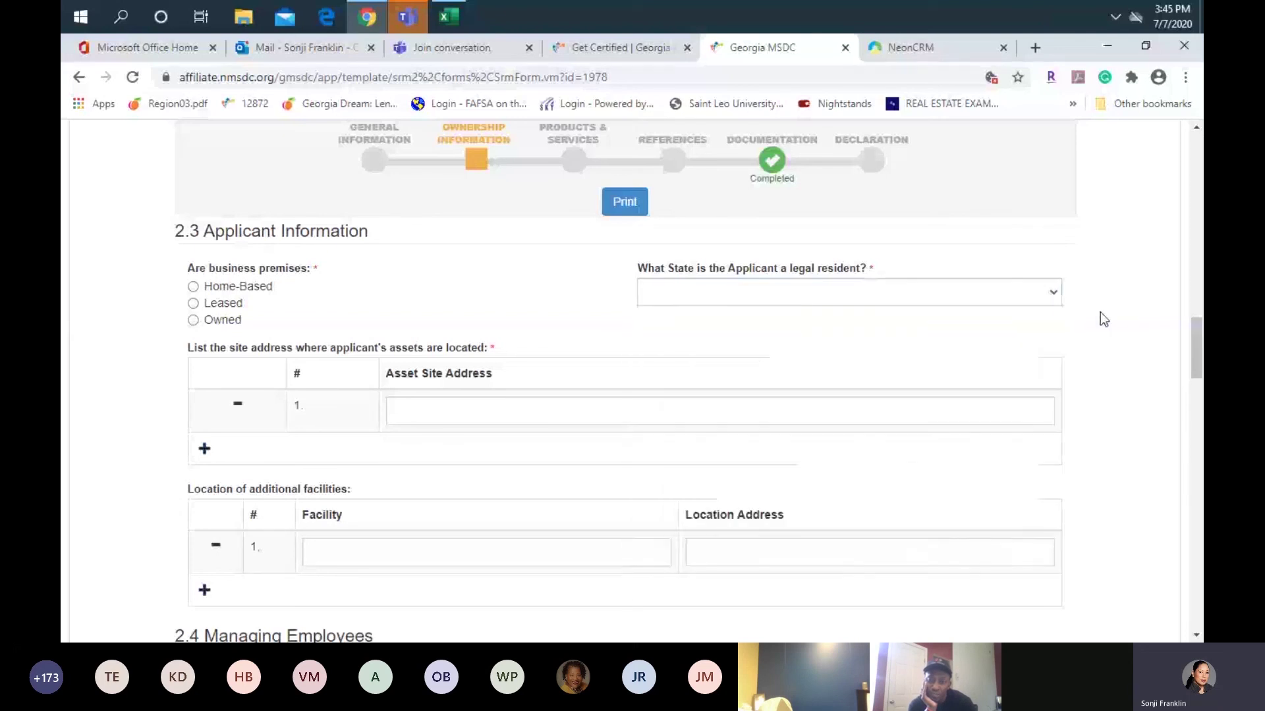
left_click(786, 412)
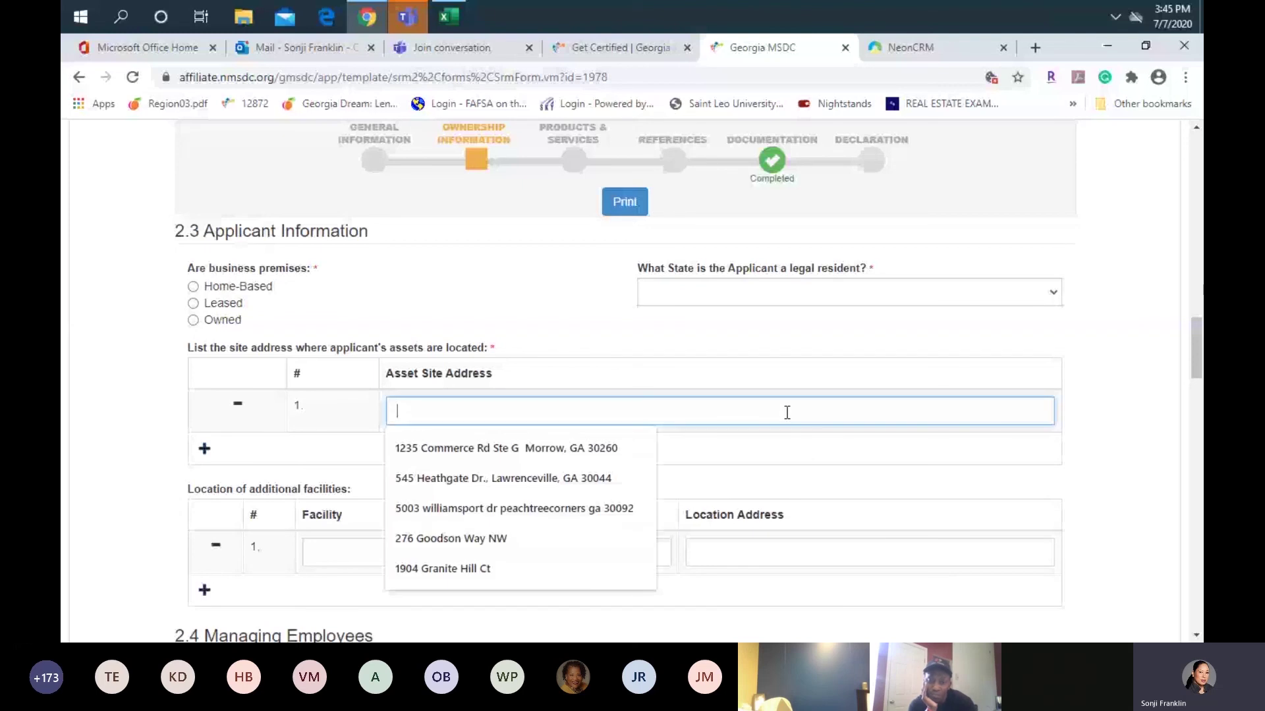
left_click(825, 357)
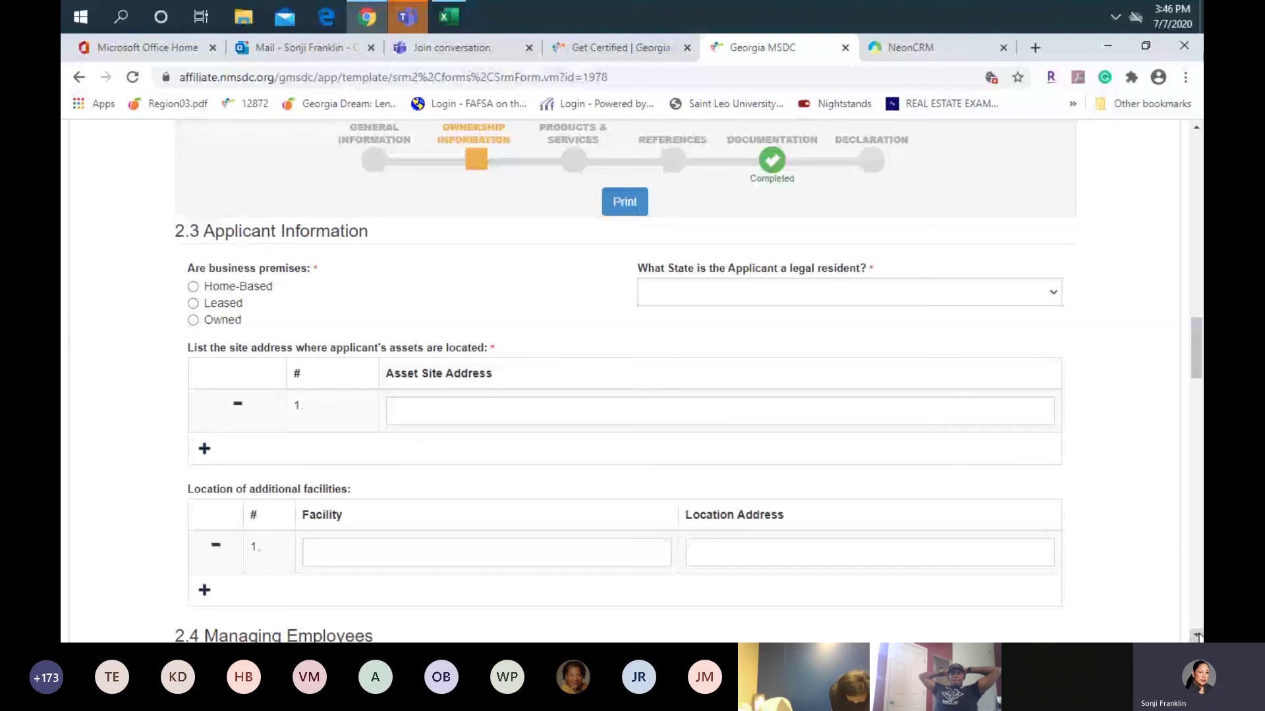
- Review the 2.4 Managing Employees and 2.5 Owner Contributions tables, checking the first owner's Expertise (years) field without filling it in
scroll(1196, 636, "down", 3)
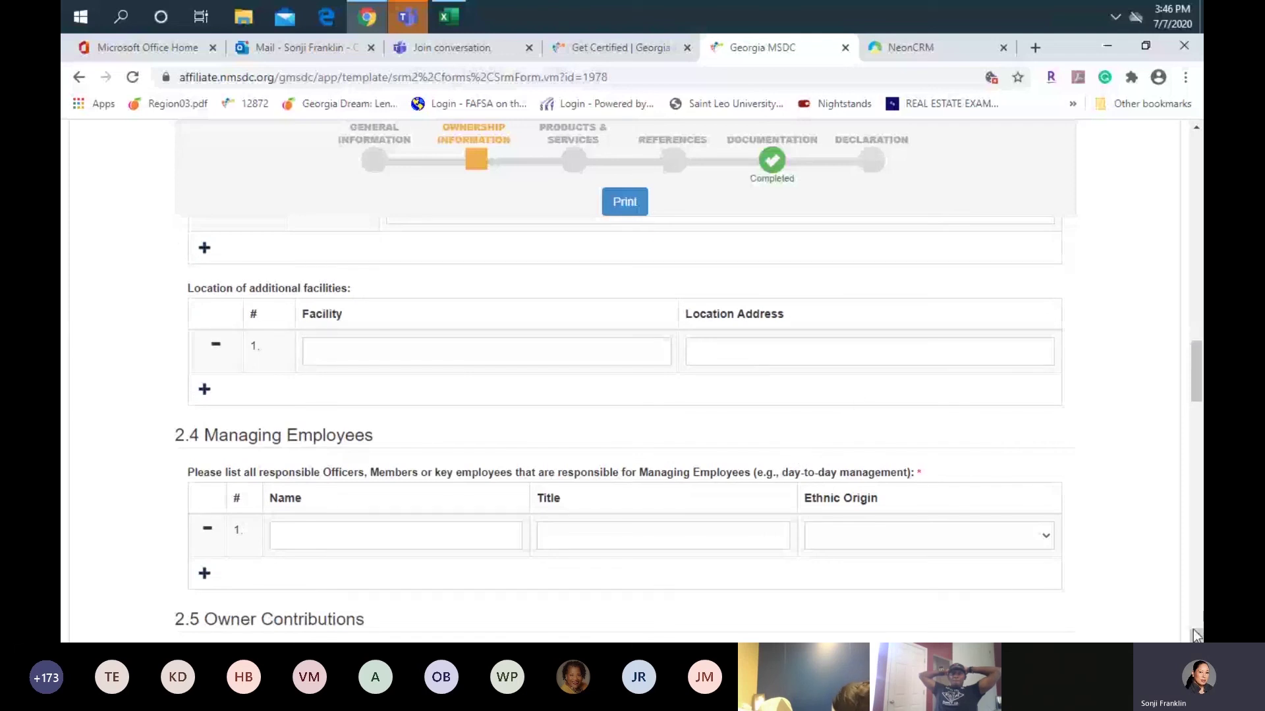
scroll(758, 572, "down", 2)
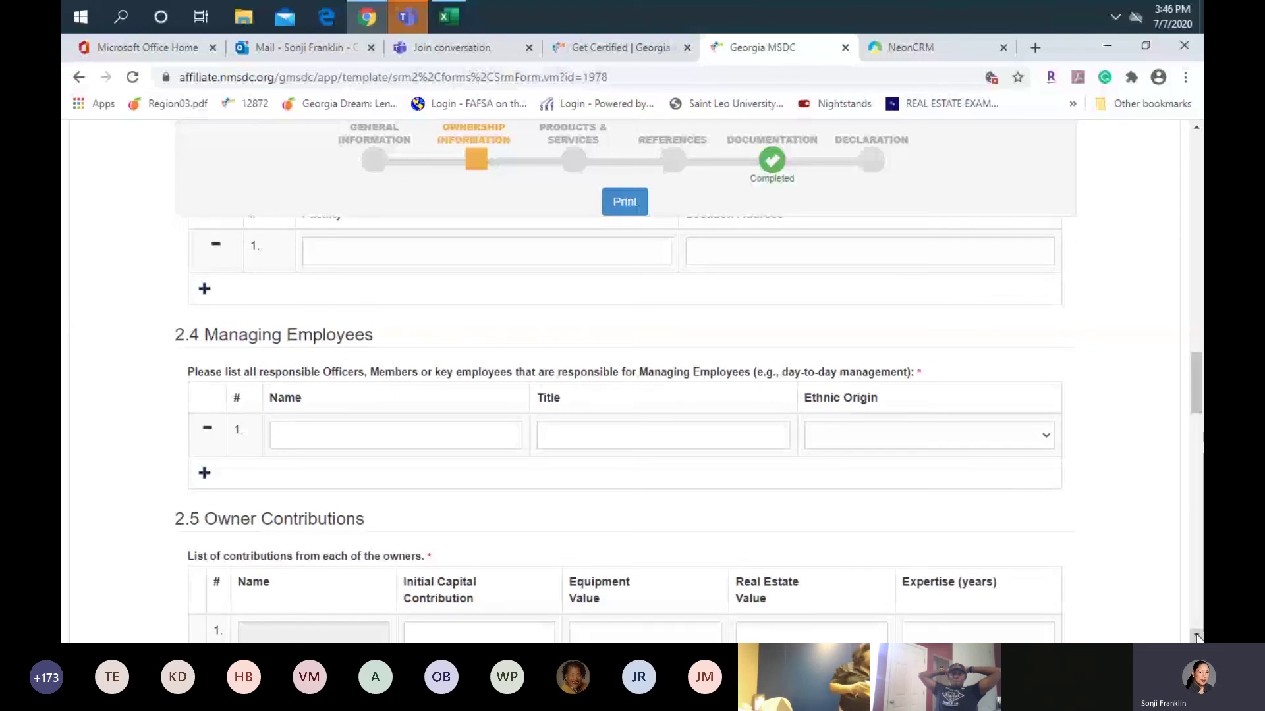
scroll(1187, 623, "down", 3)
scroll(688, 382, "down", 1)
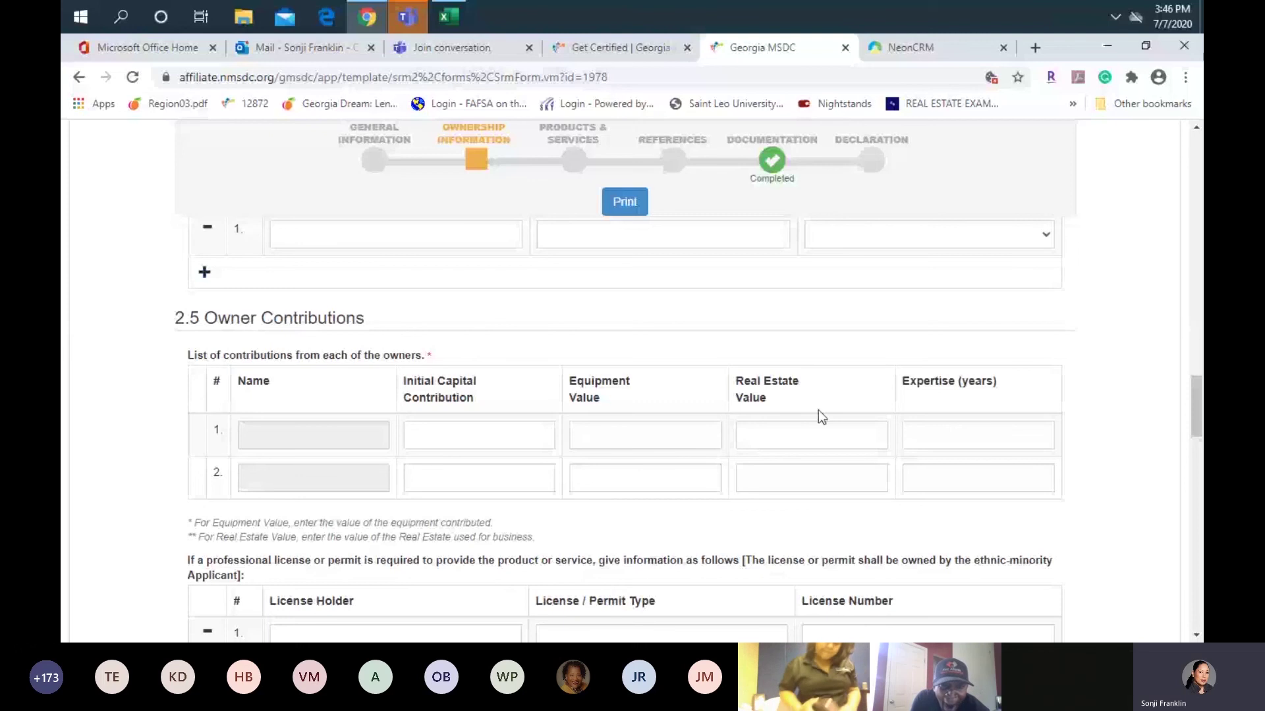
left_click(938, 430)
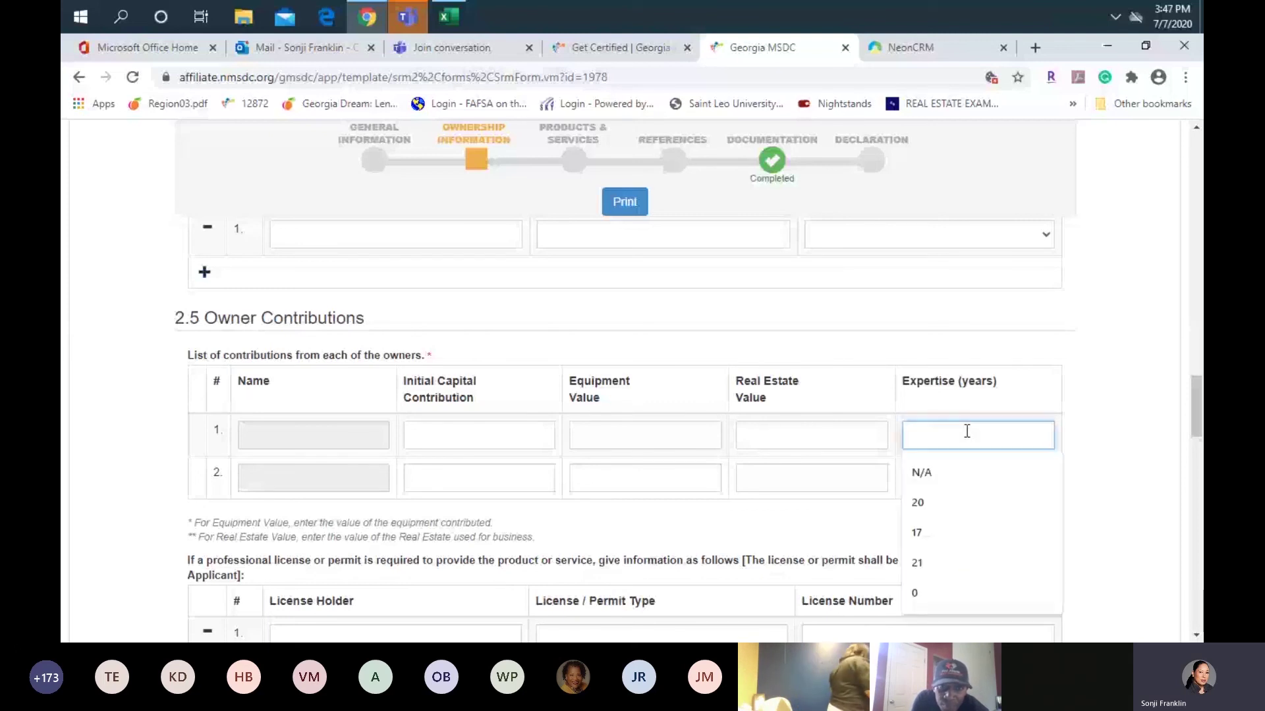
left_click(1140, 455)
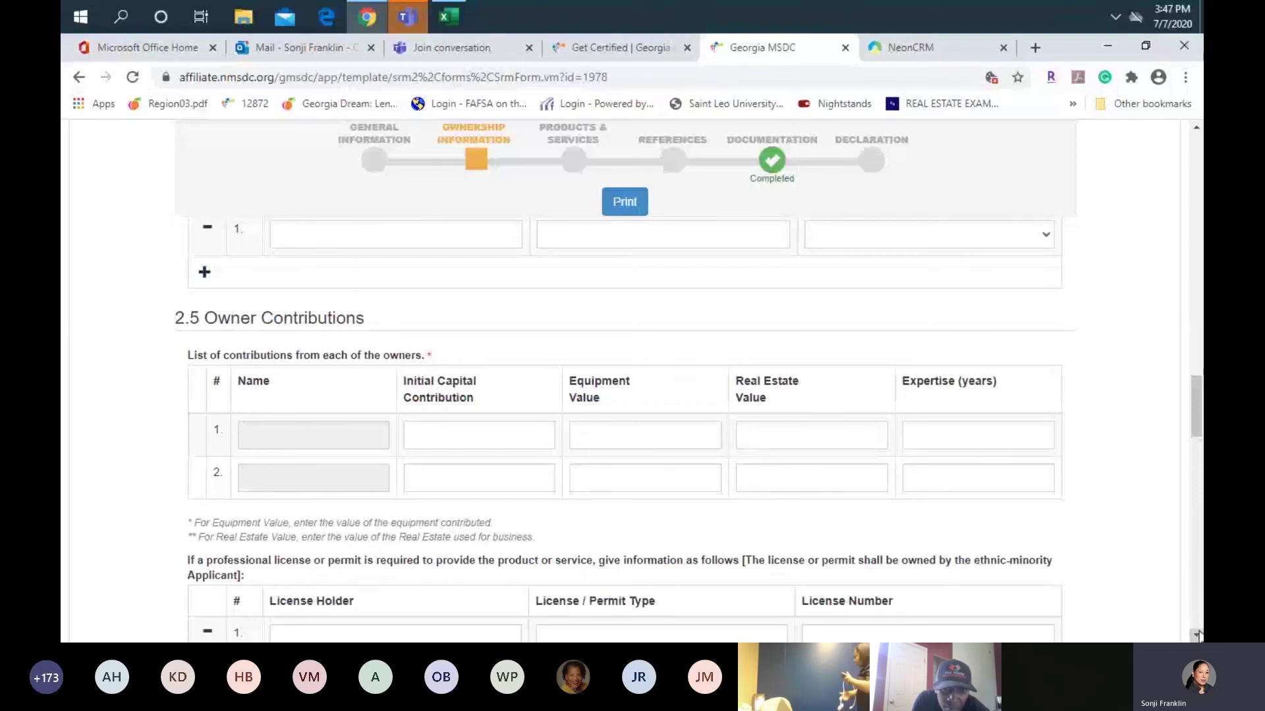
- Review the professional license table, the shared resources and associated business questions, and the table of individuals responsible for day-to-day operations
scroll(1197, 635, "down", 4)
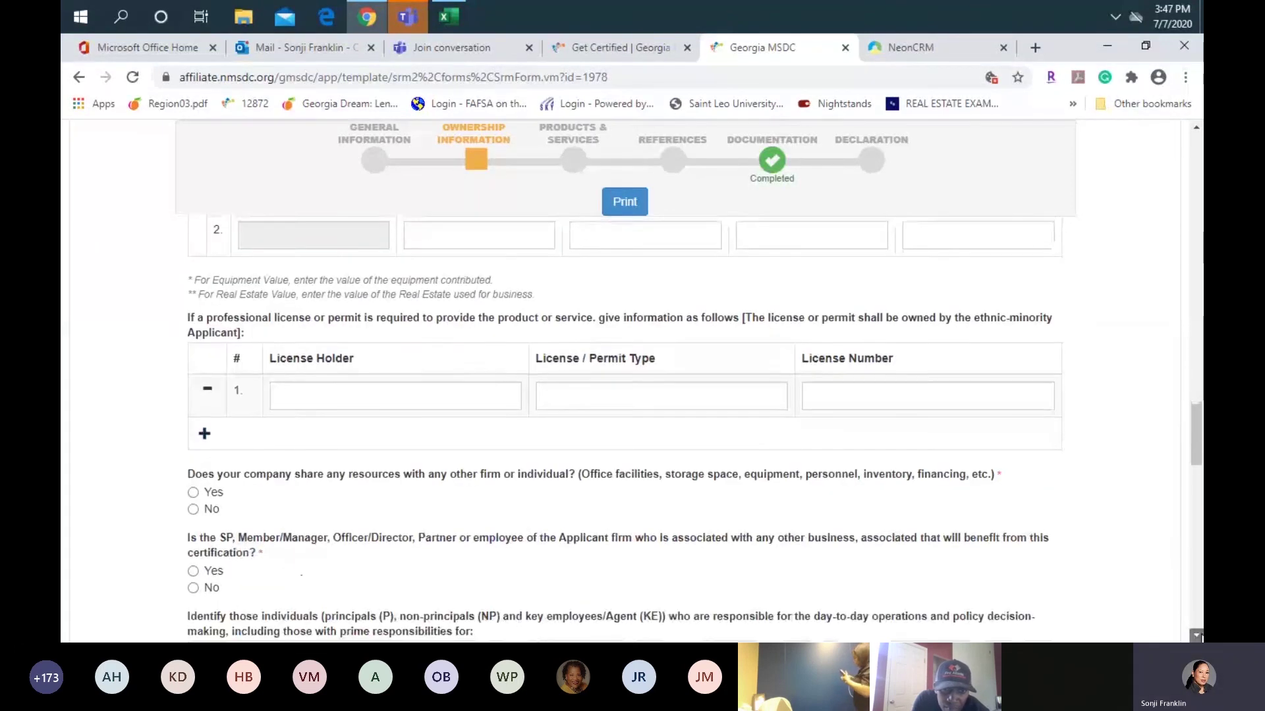
left_click(1197, 635)
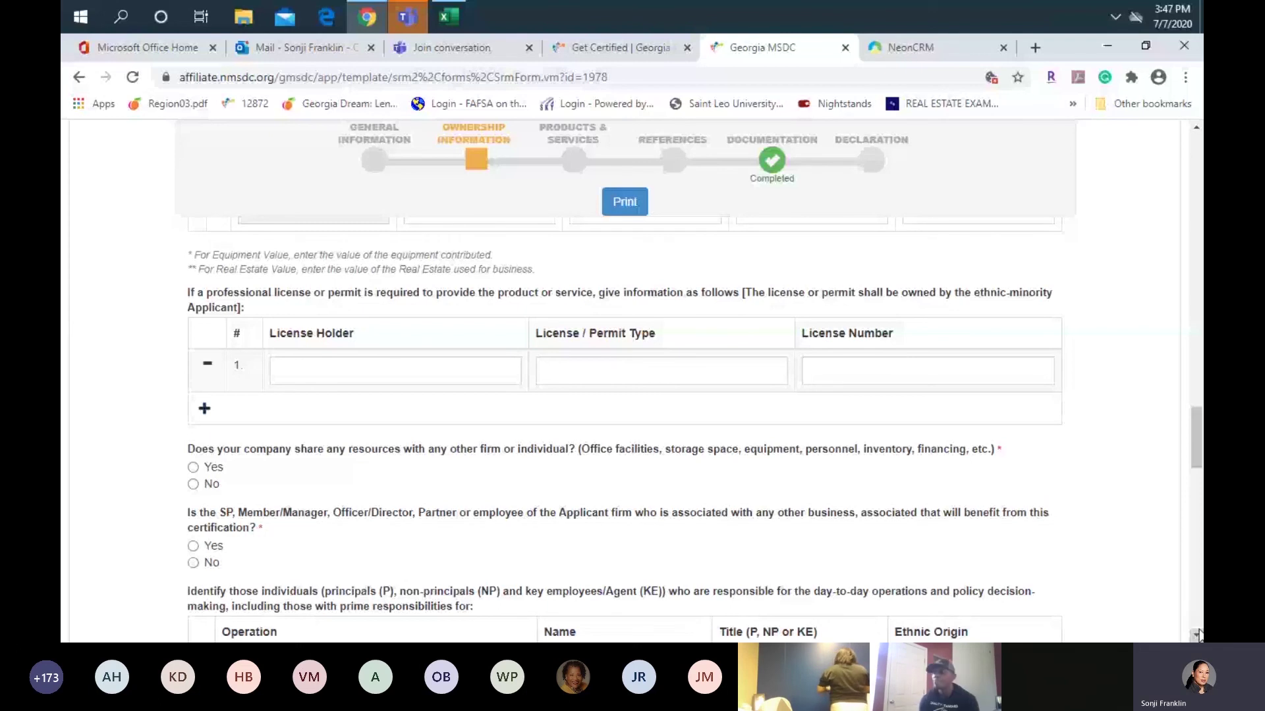
scroll(1197, 634, "down", 5)
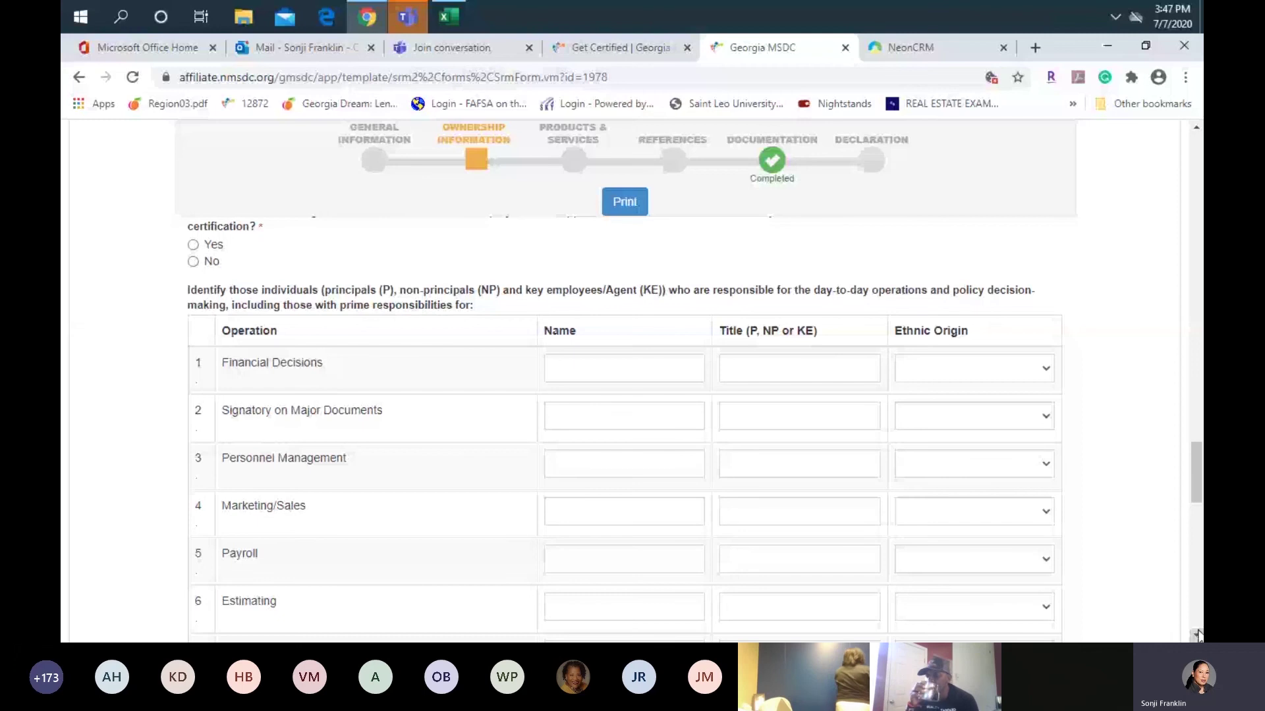
scroll(926, 567, "down", 1)
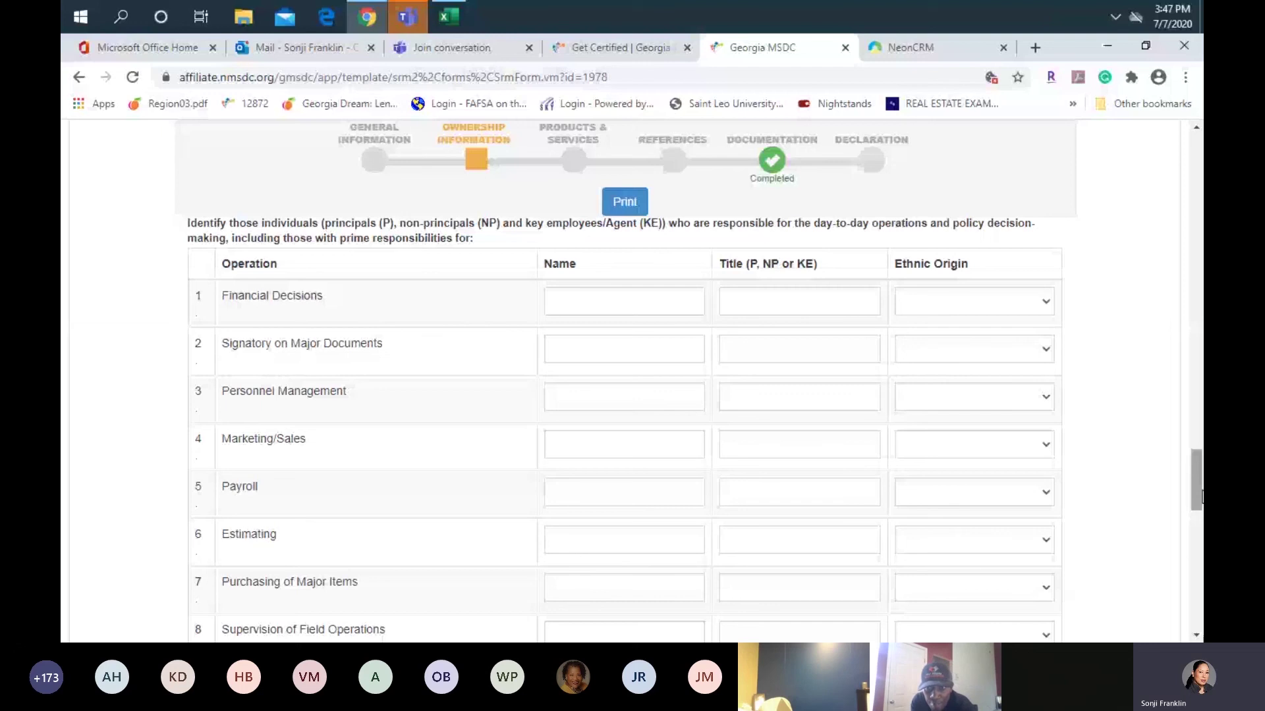
left_click_drag(1200, 497, 1199, 548)
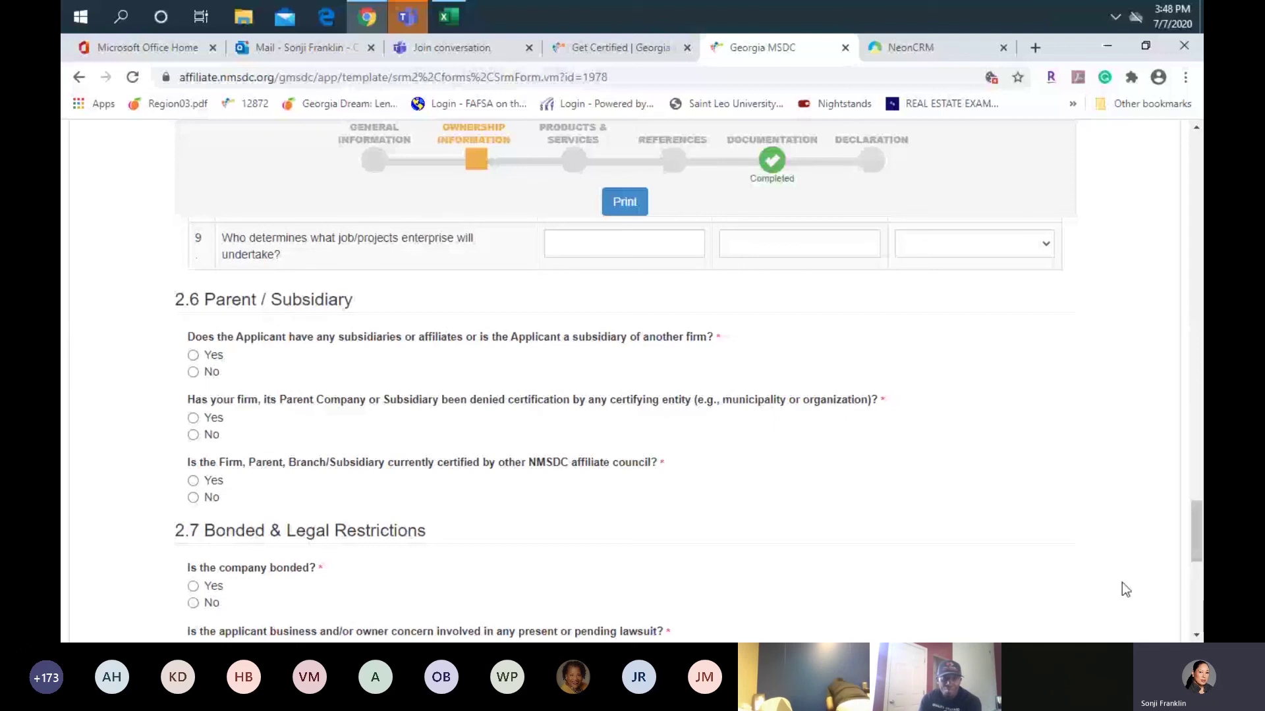
- In 2.7 Bonded & Legal Restrictions, answer Yes to the company being bonded to inspect the bonding company fields, and change the answer to No
left_click(1197, 637)
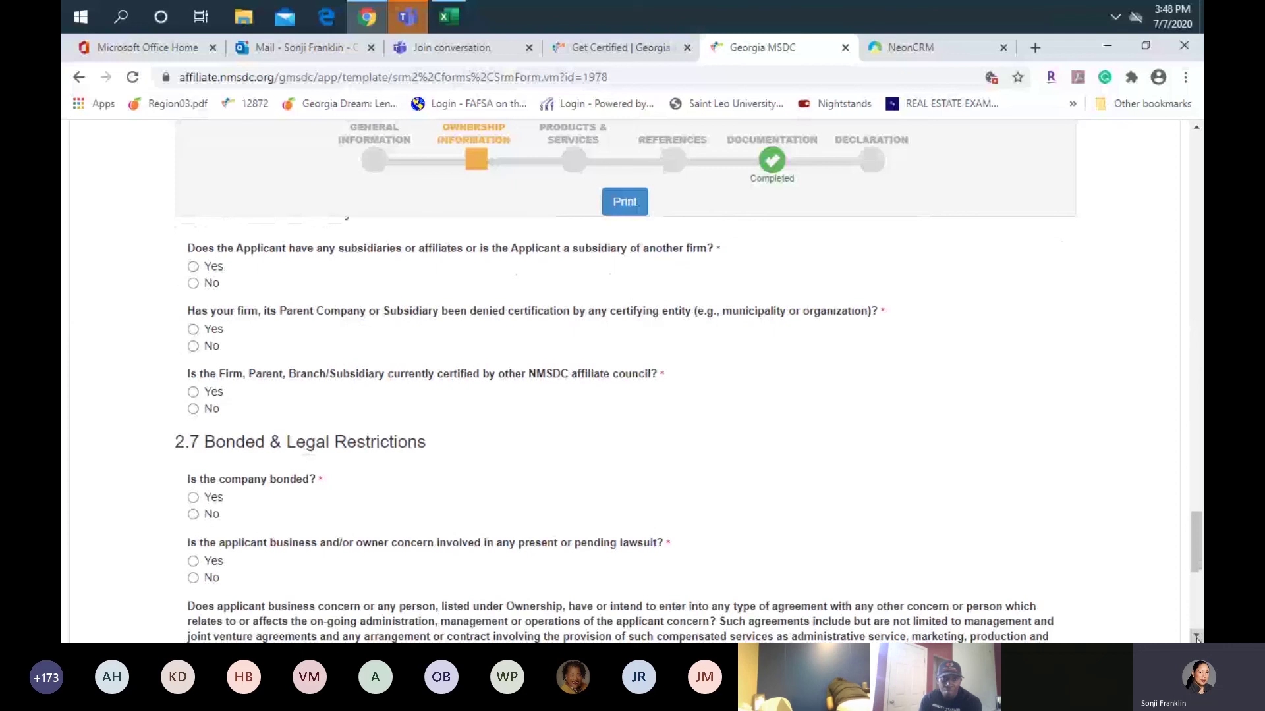
left_click(193, 485)
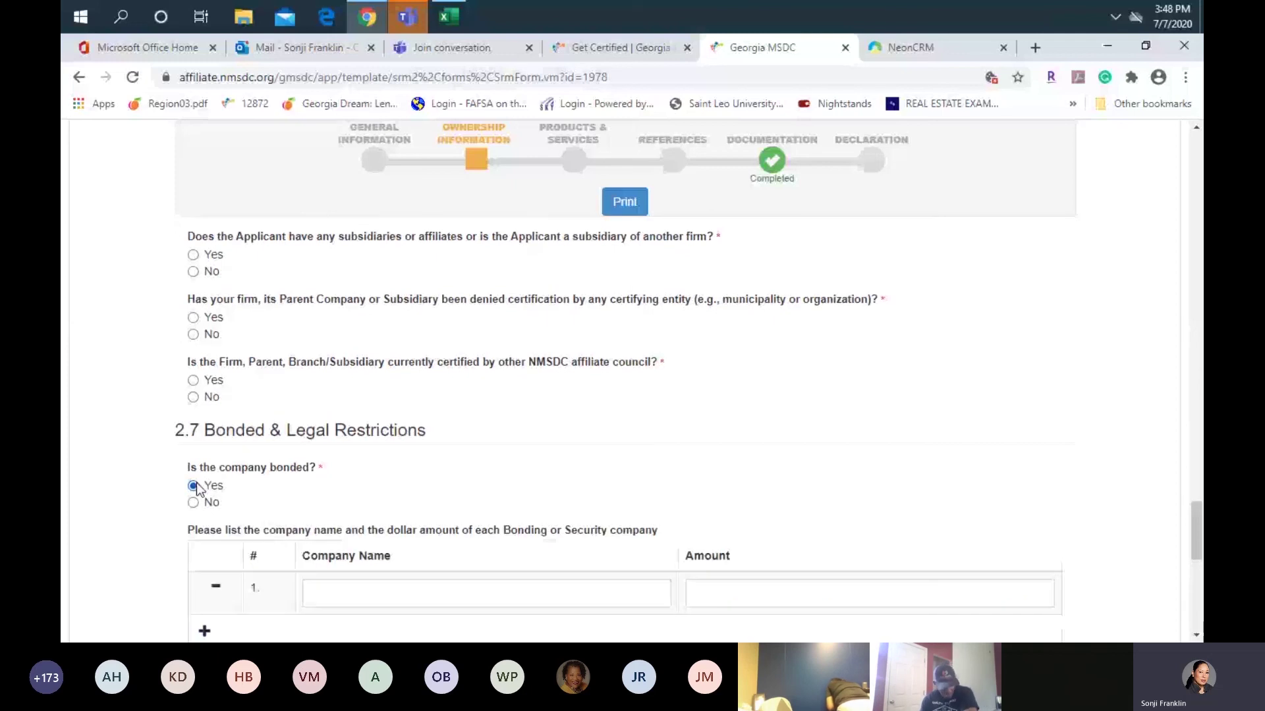
left_click(1196, 631)
double_click(1196, 631)
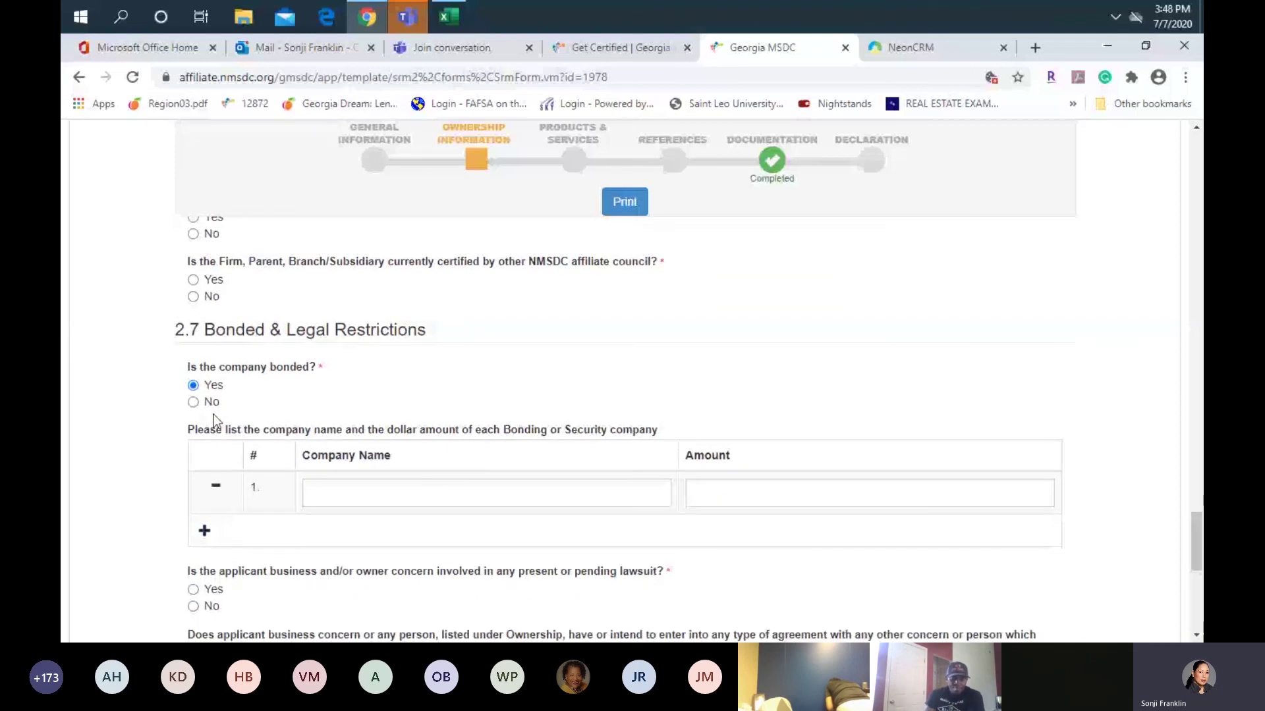
left_click(193, 402)
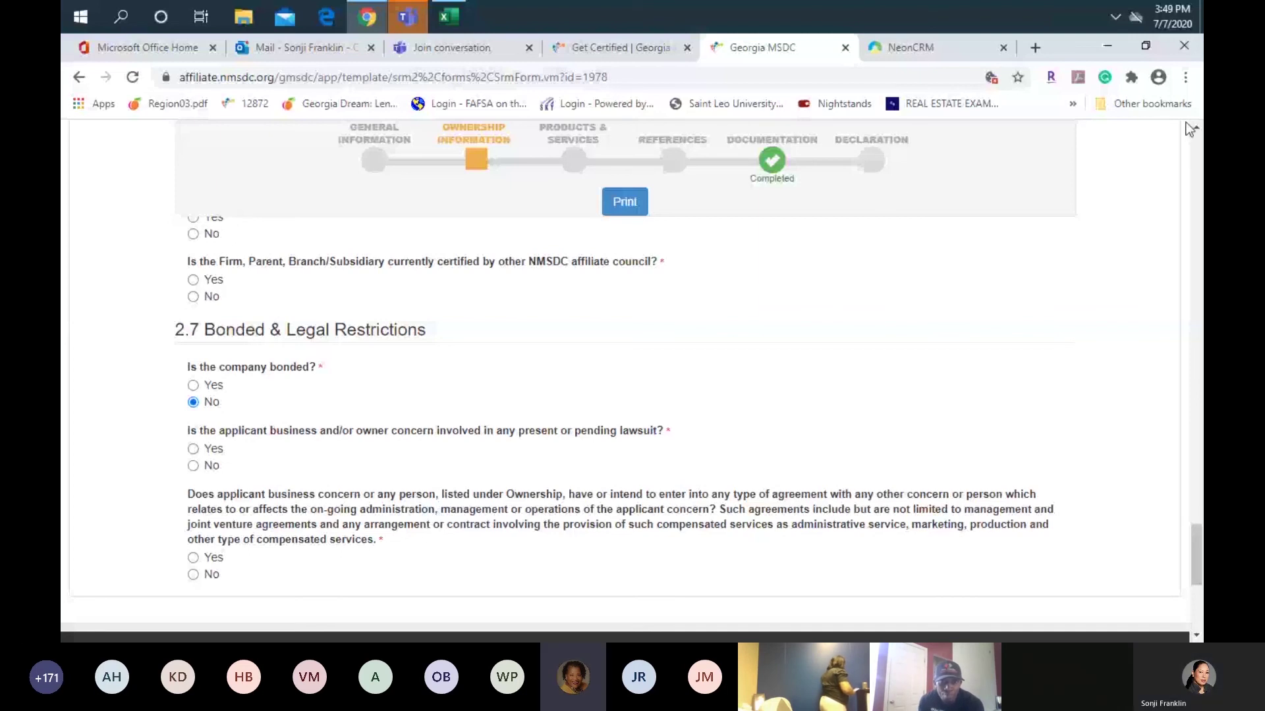
- Return to 2.1 Business Structure & Acquisition at the start of the Ownership Information section
scroll(1196, 240, "up", 10)
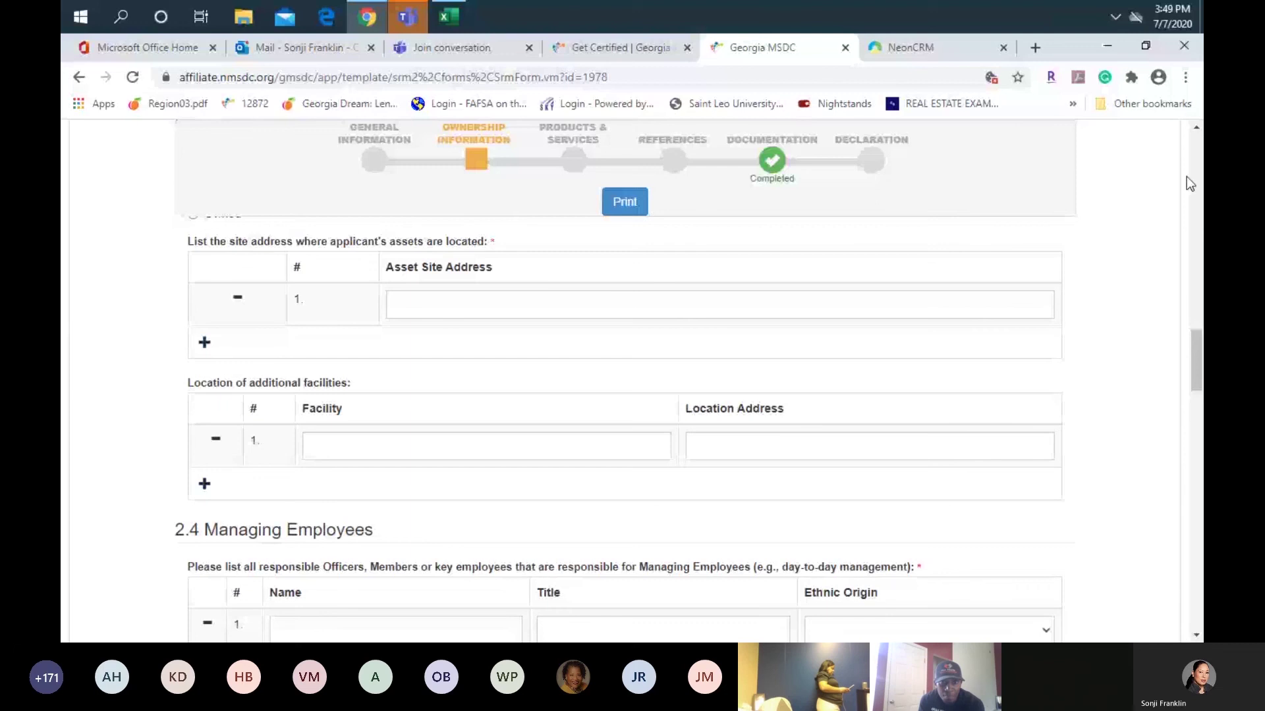
scroll(1198, 141, "up", 2)
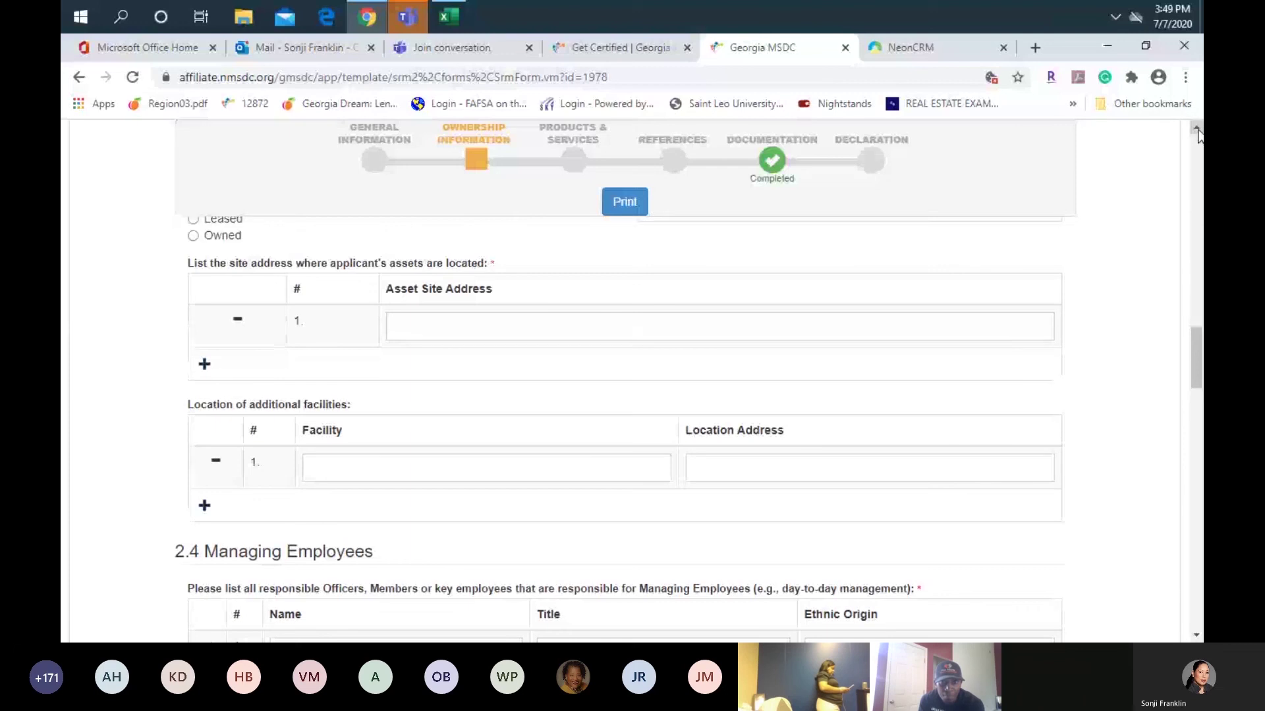
scroll(1198, 140, "up", 15)
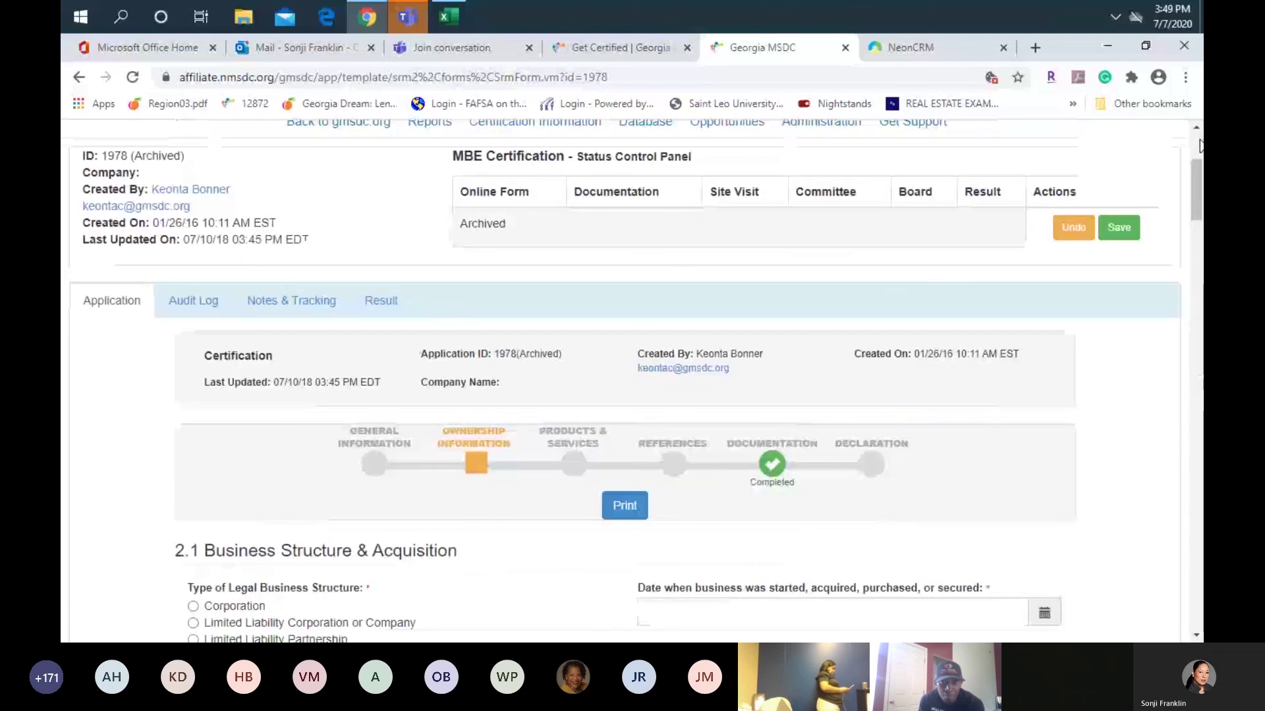
left_click(1197, 635)
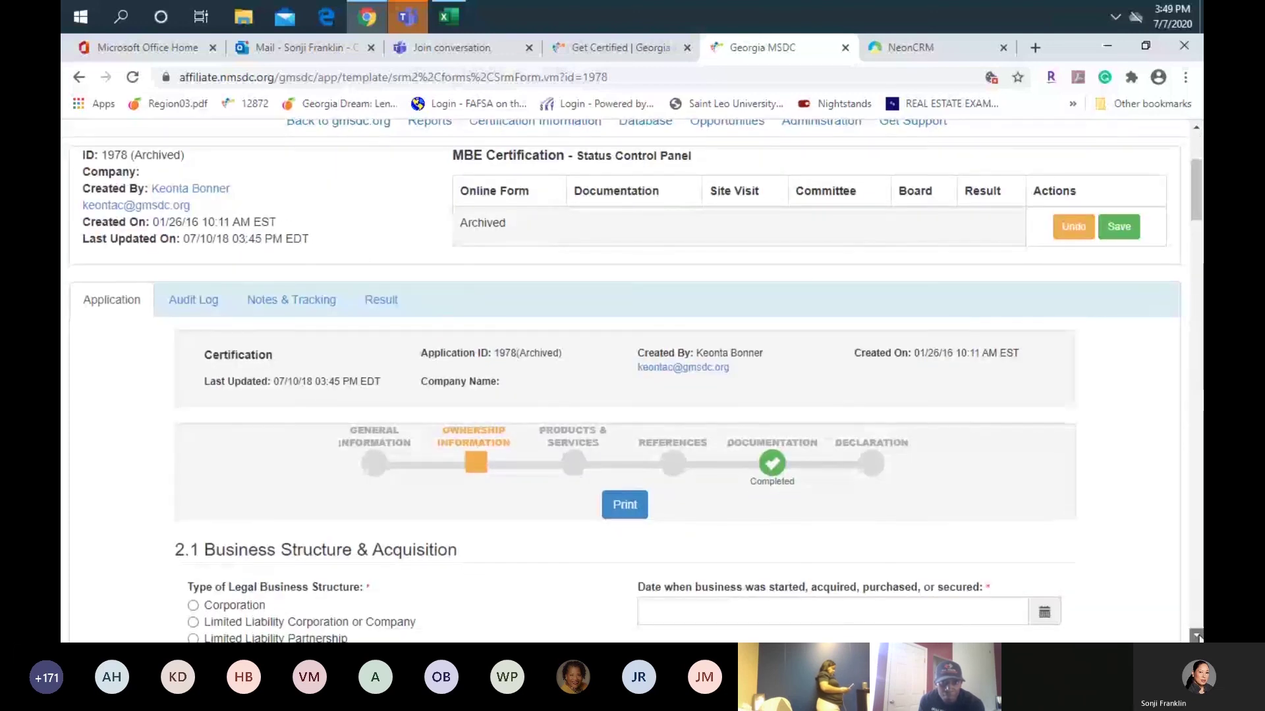
left_click(1196, 636)
left_click(1197, 636)
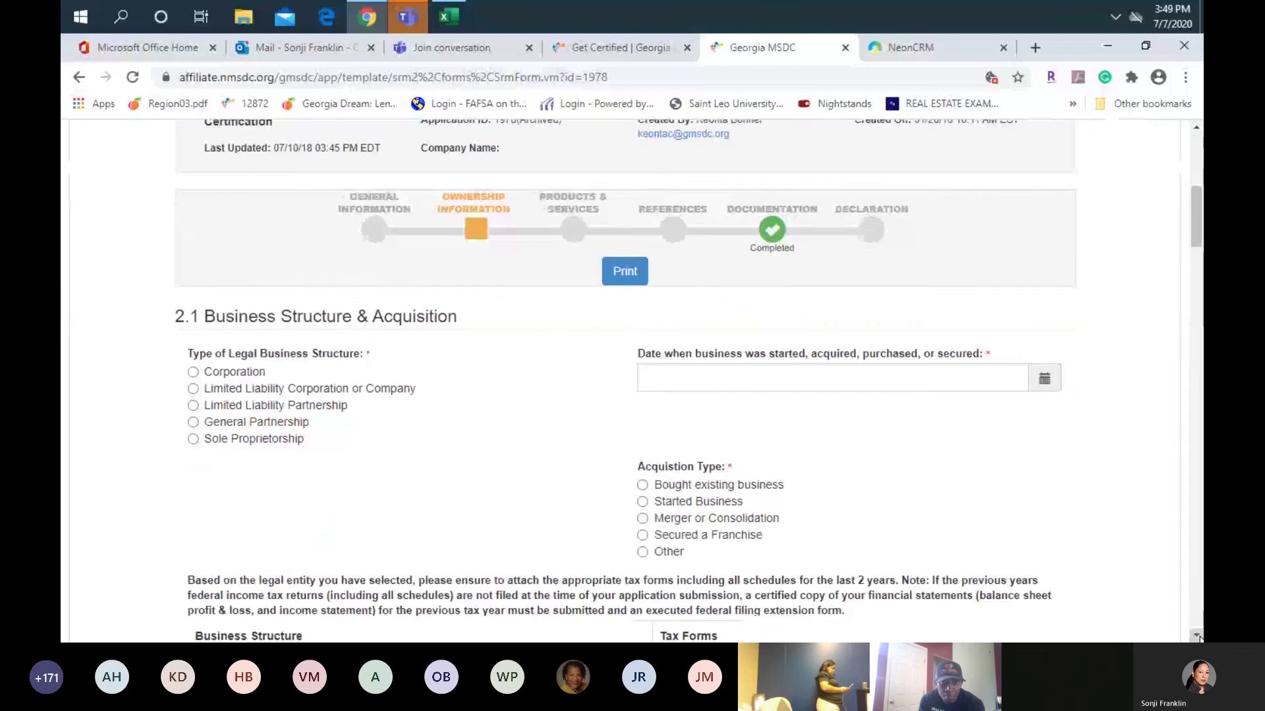
left_click(1197, 635)
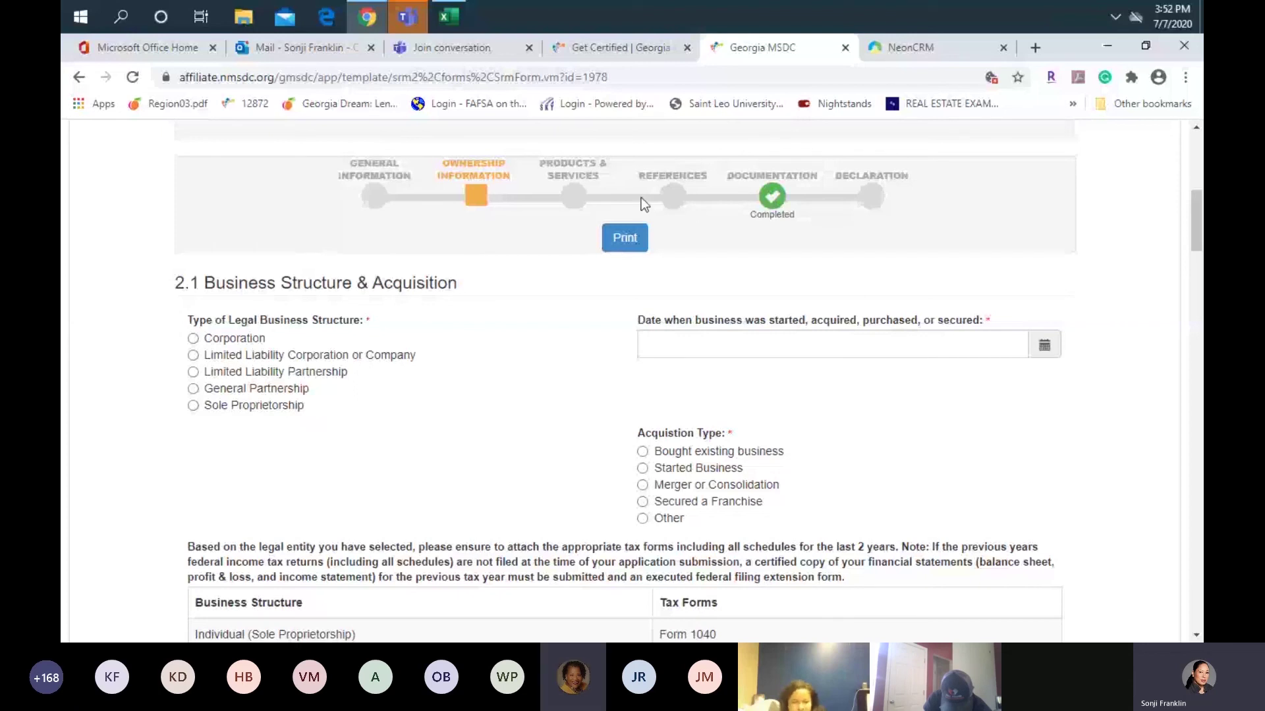
- Open the Products & Services section and search the first NAICS description for "transpo", looking through the suggested codes
left_click(577, 200)
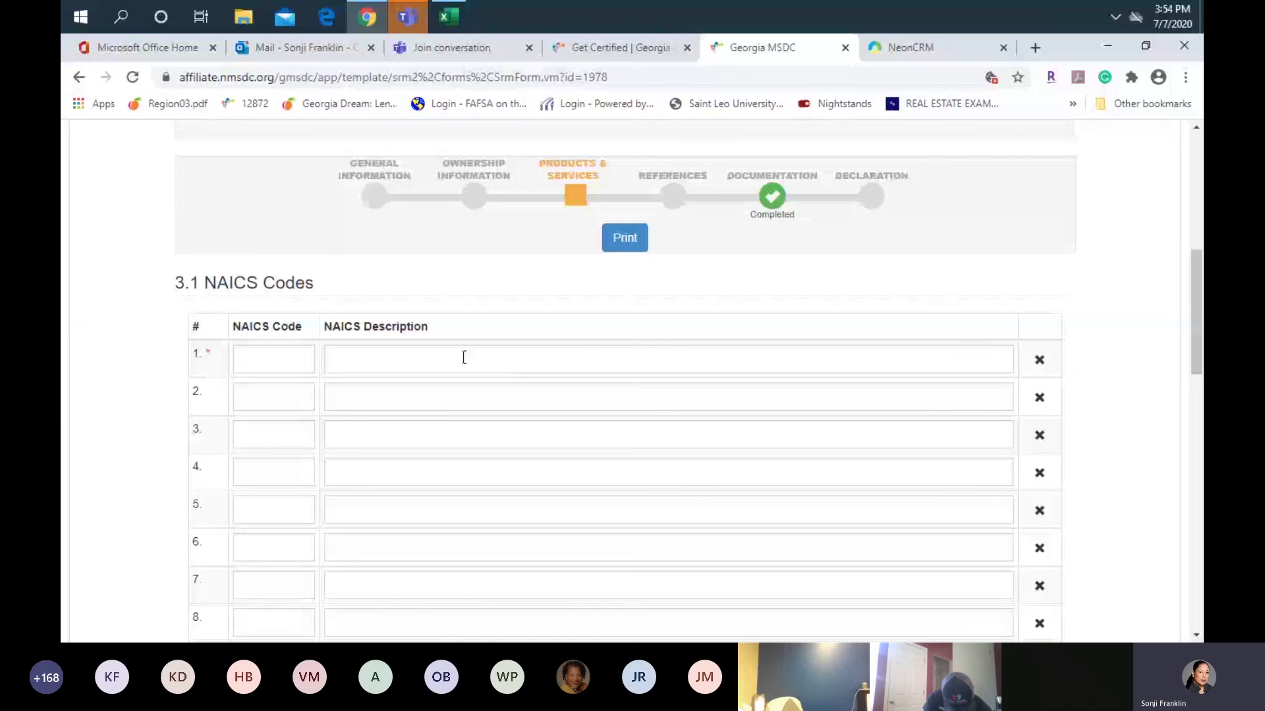
left_click(393, 359)
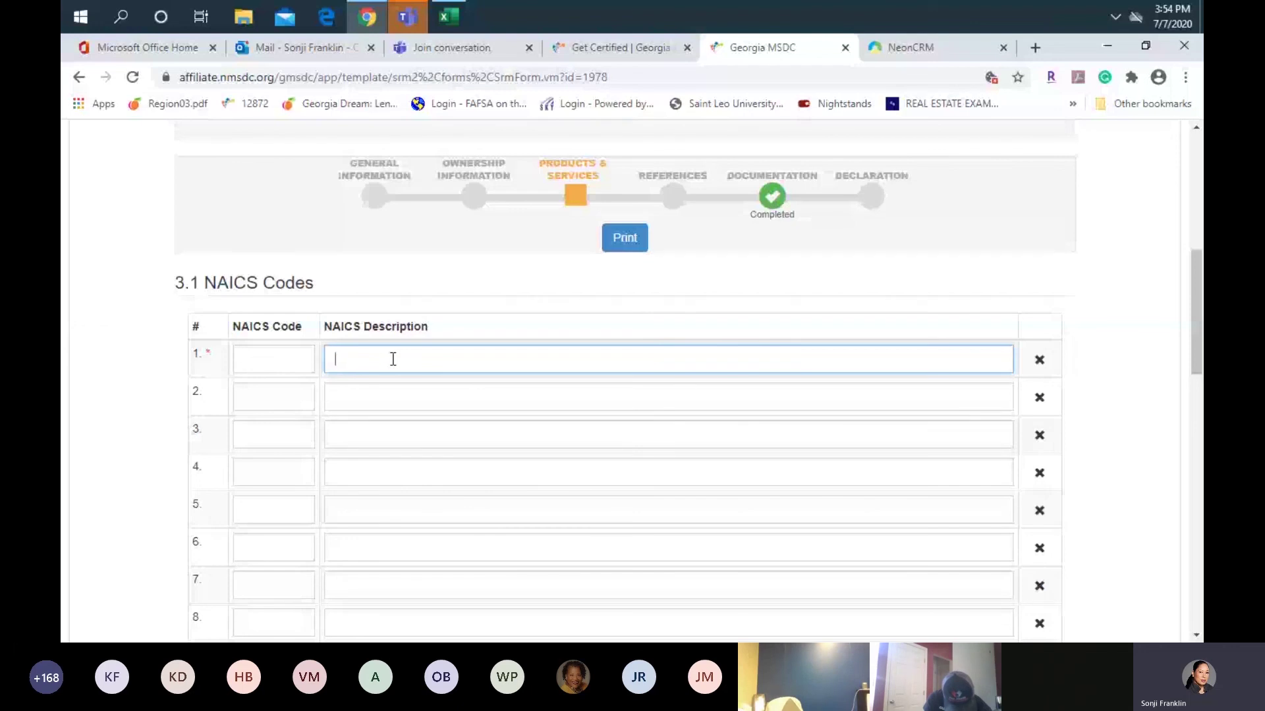
type("trans")
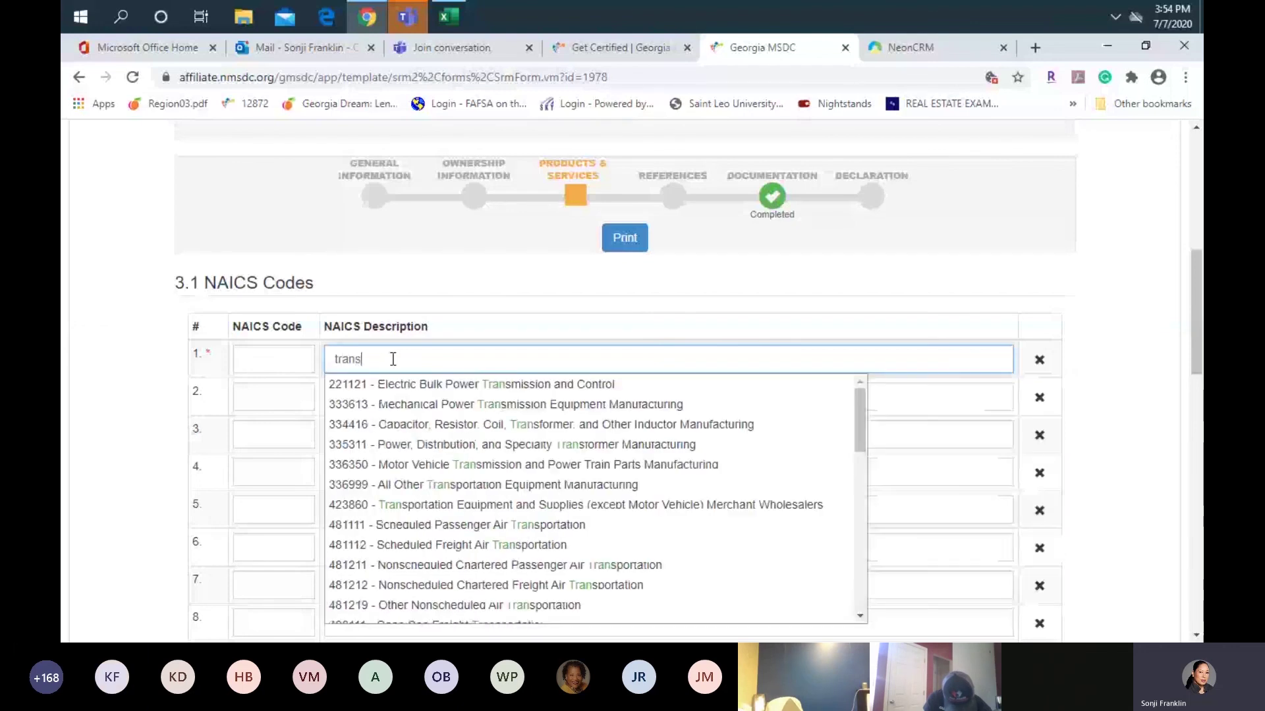
type("o")
key("BackSpace")
type("po")
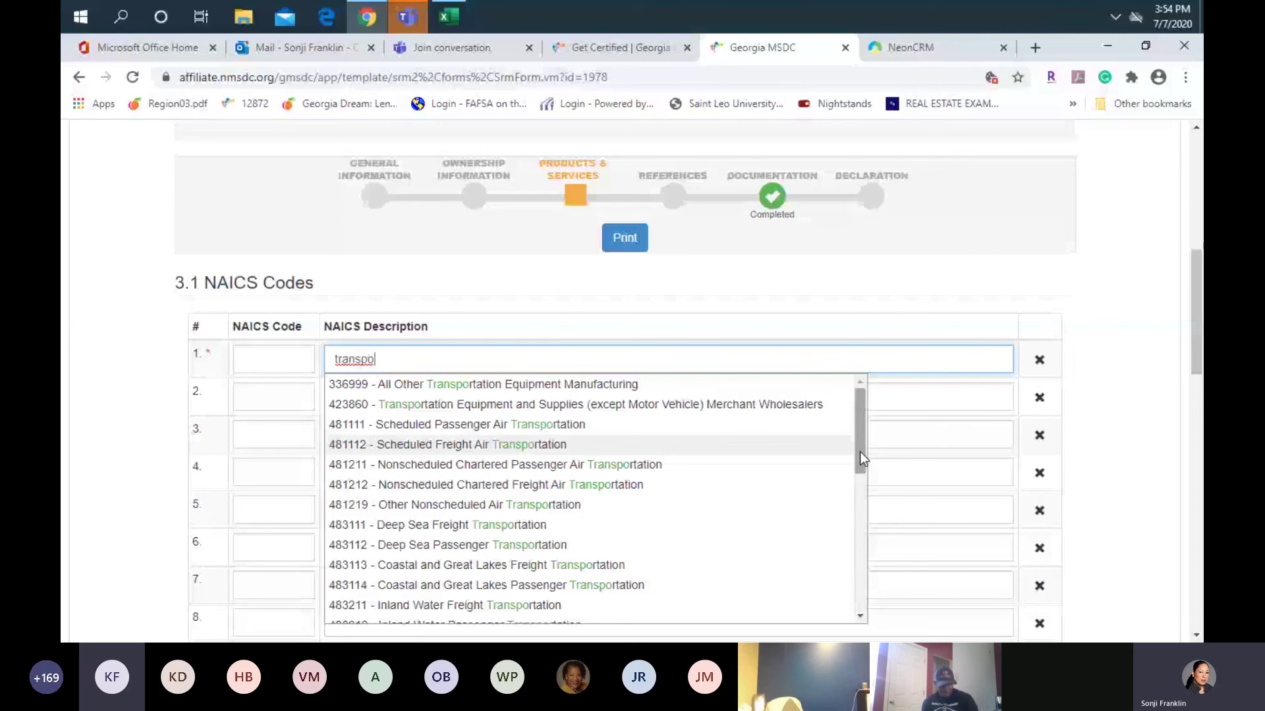
left_click_drag(860, 456, 893, 613)
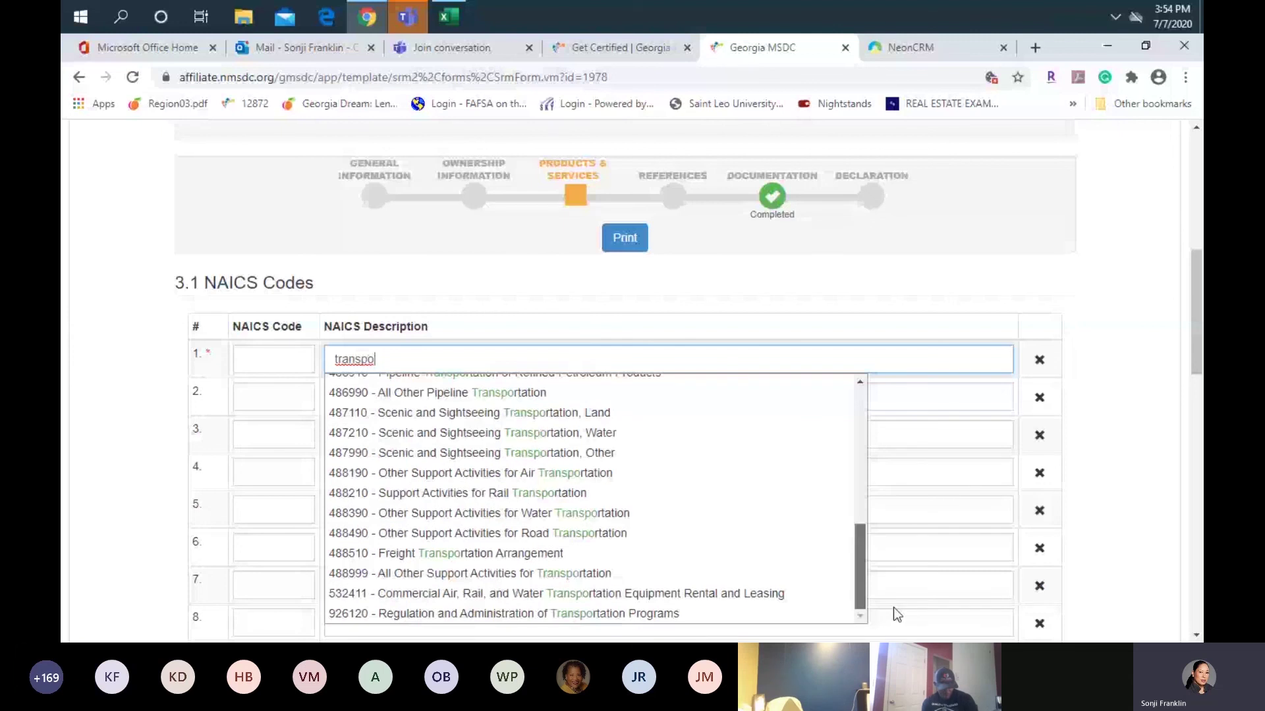
left_click_drag(893, 612, 859, 448)
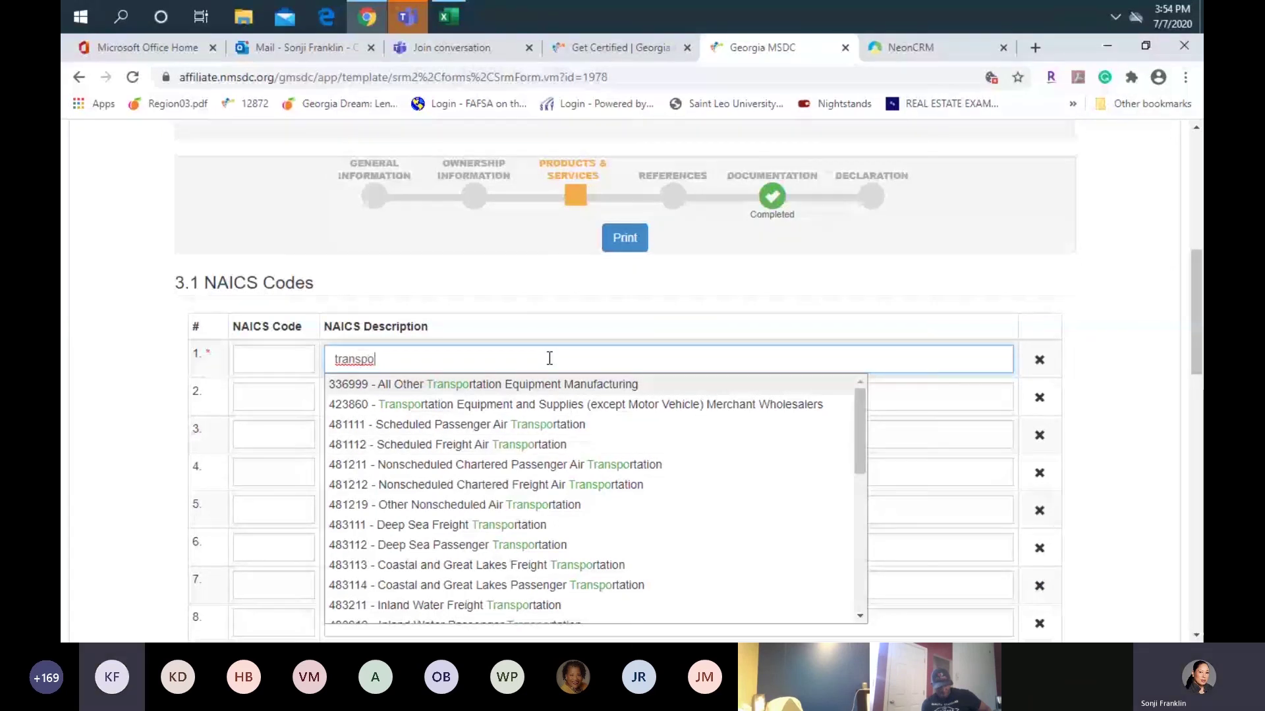
- Replace the search text in the first NAICS description with "logistics" to look up matching codes
key("BackSpace")
key("BackSpace")
key("BackSpace")
key("BackSpace")
key("BackSpace")
key("BackSpace")
key("BackSpace")
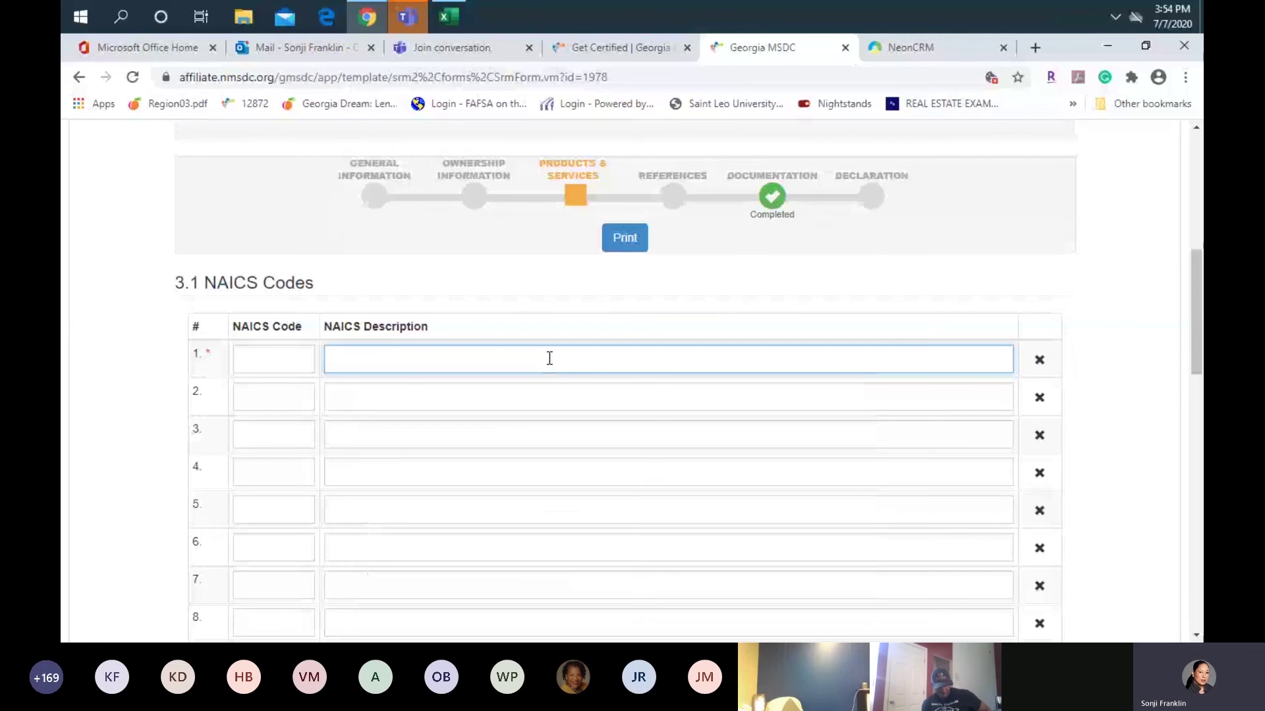
type("logi")
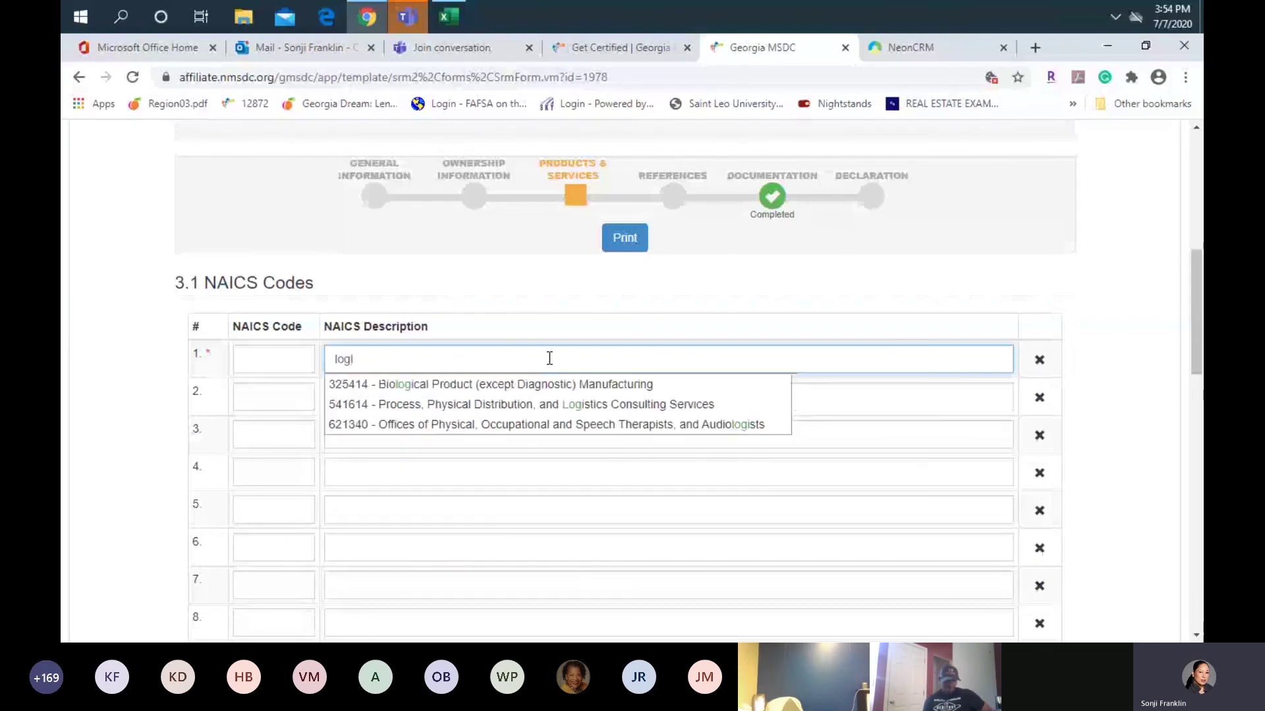
type("tics")
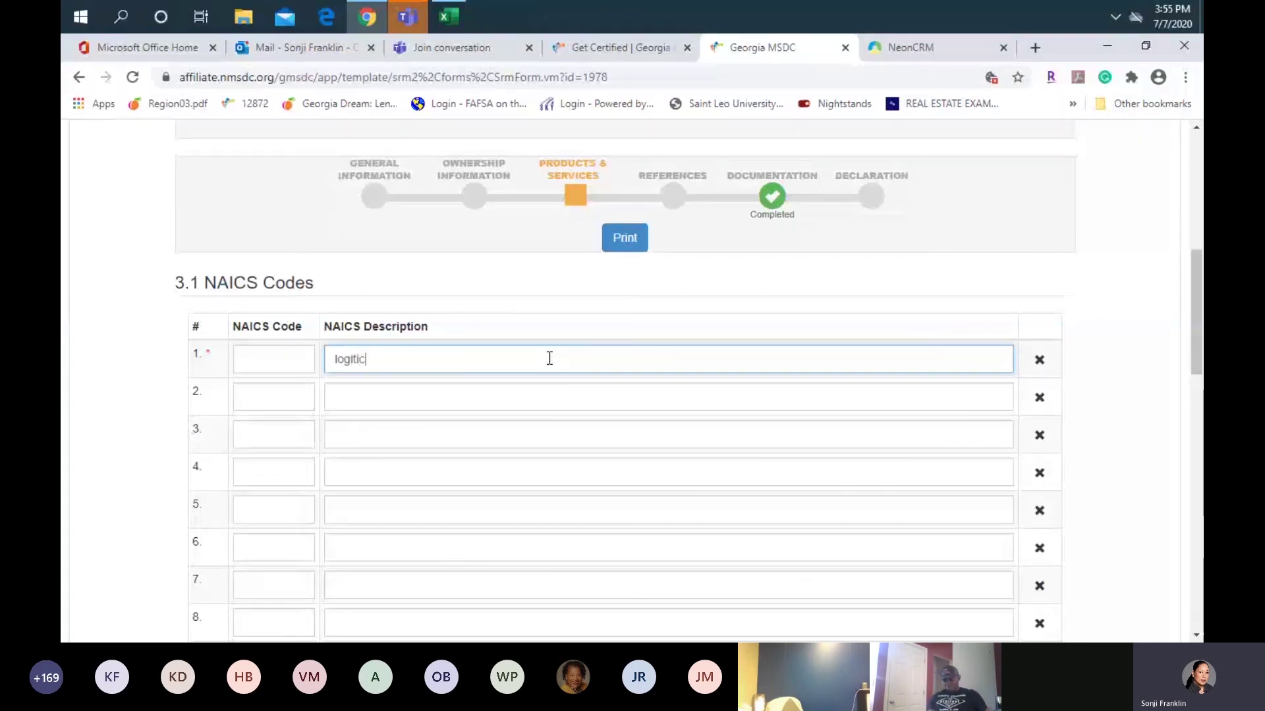
key("BackSpace")
key("BackSpace")
key("BackSpace")
key("BackSpace")
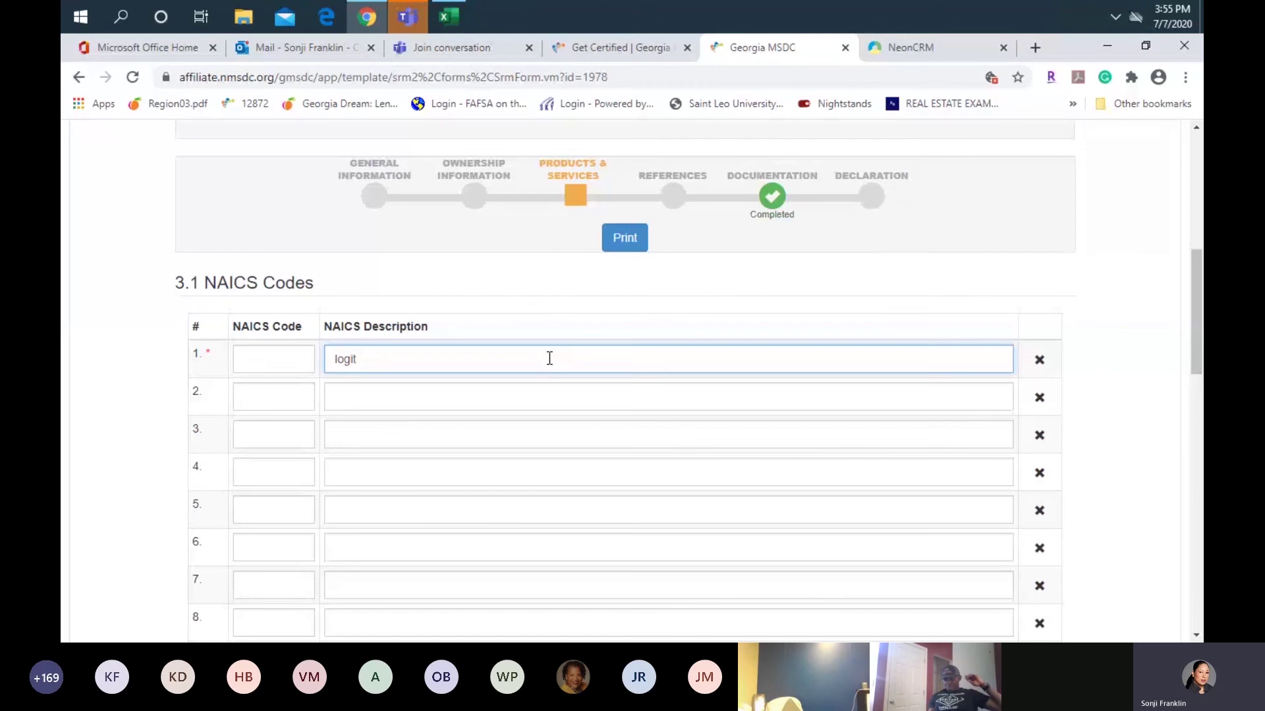
type("tics")
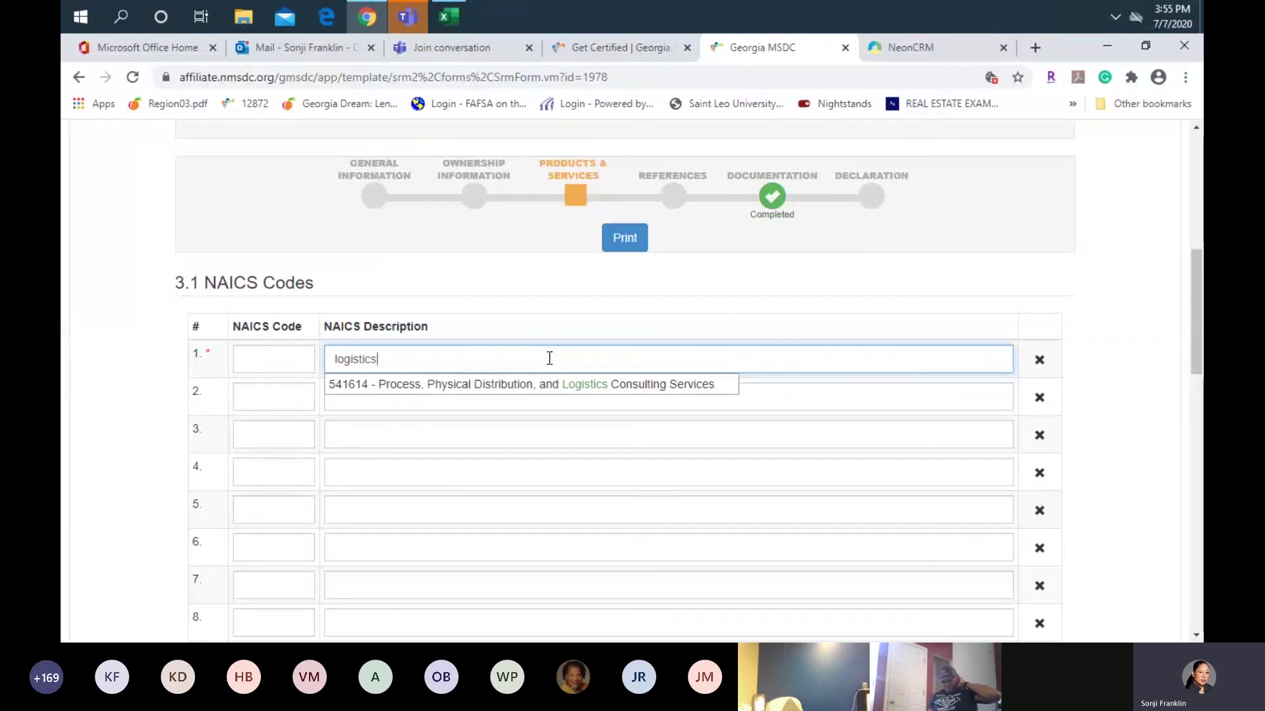
- Clear "logistics" from the first NAICS description and search for "transpo" again
key("BackSpace")
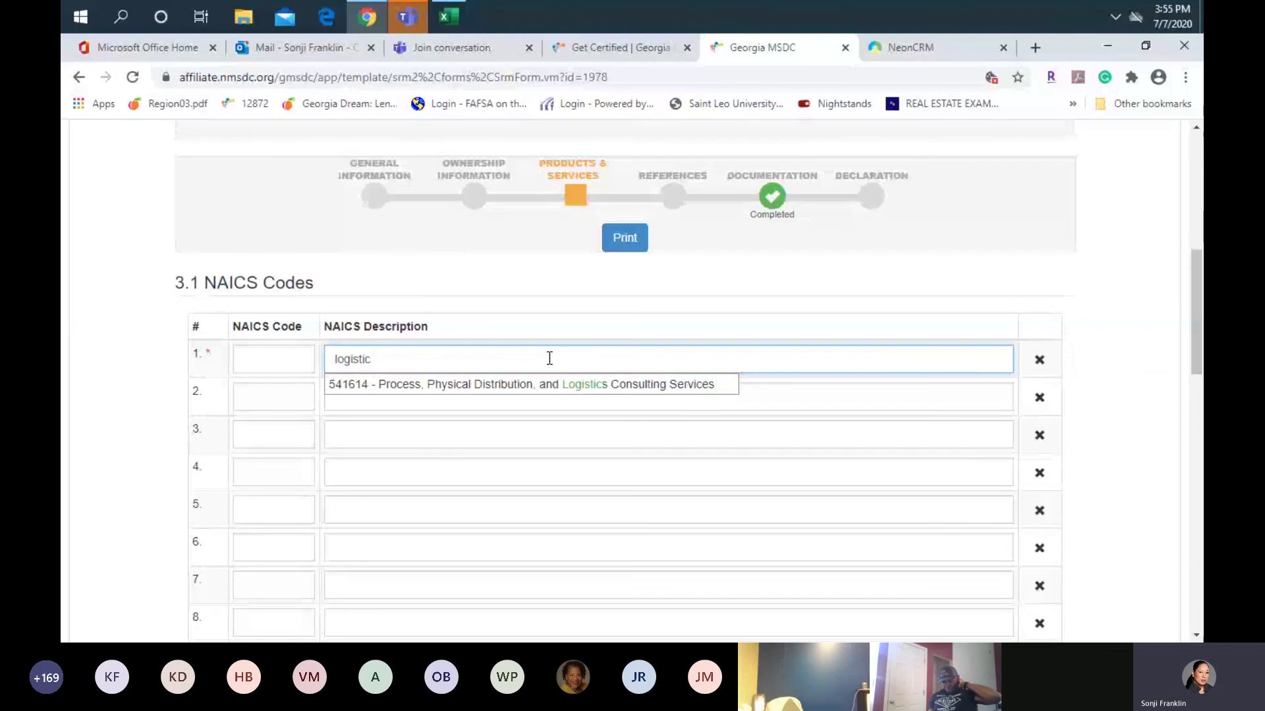
key("BackSpace")
key("BackSpace")
key("BackSpace")
key("BackSpace")
key("BackSpace")
key("BackSpace")
key("BackSpace")
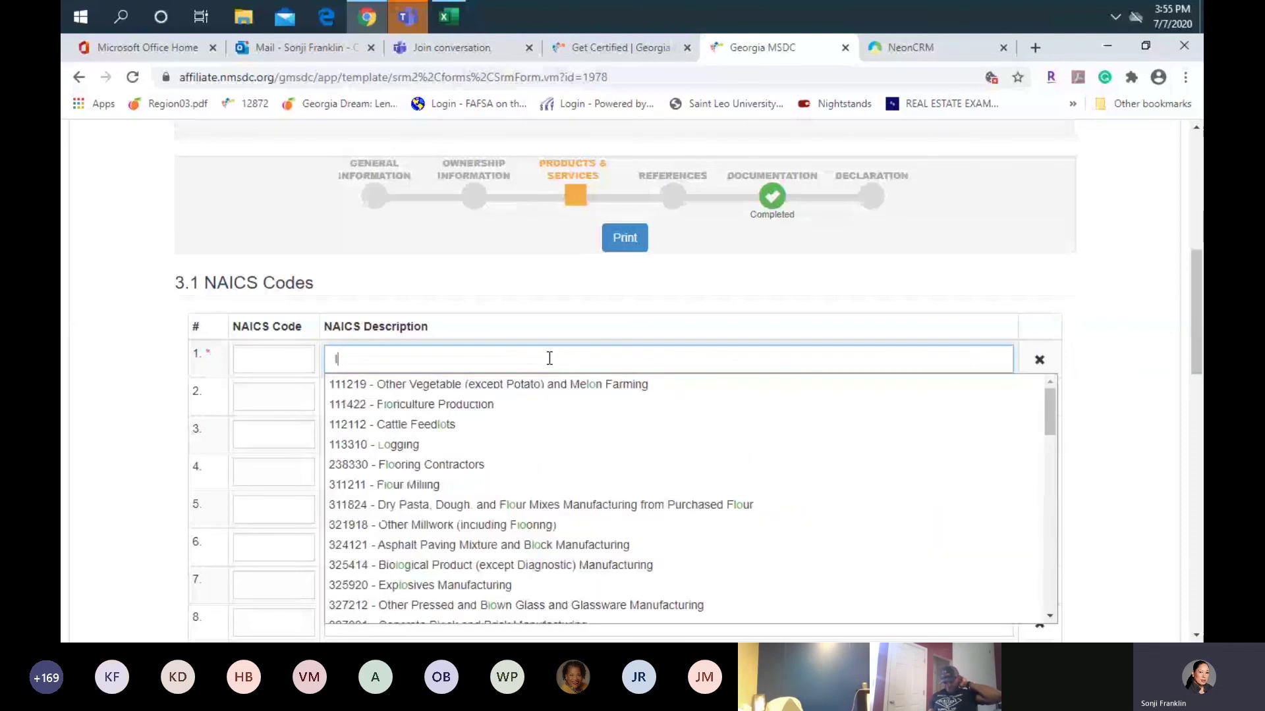
key("BackSpace")
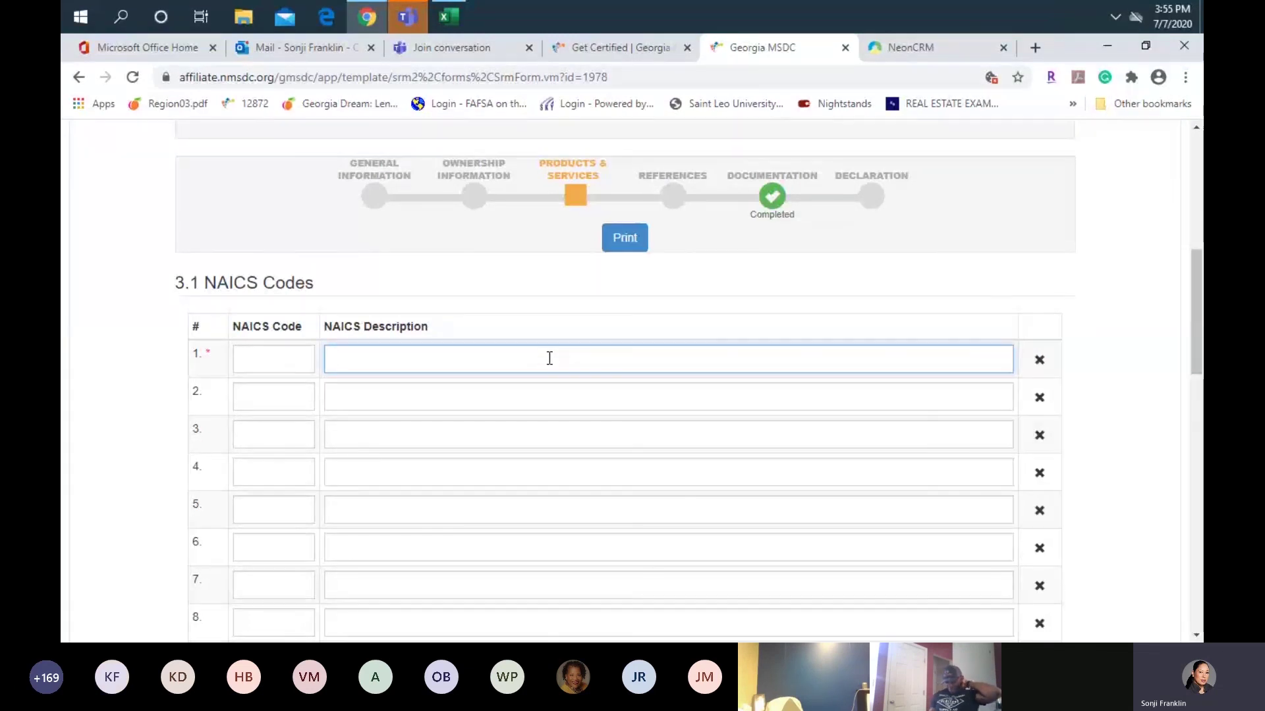
type("transpo")
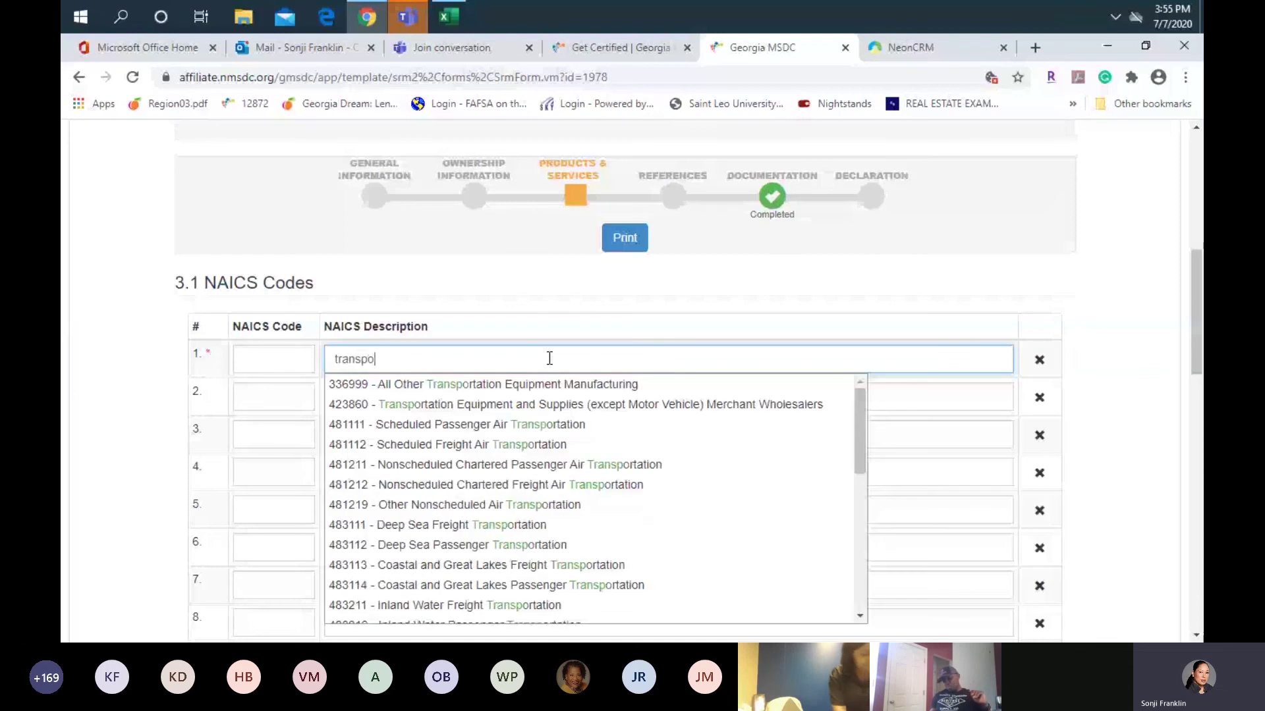
- Replace "transpo" in the first NAICS description with "advert" to look up matching codes
type("t")
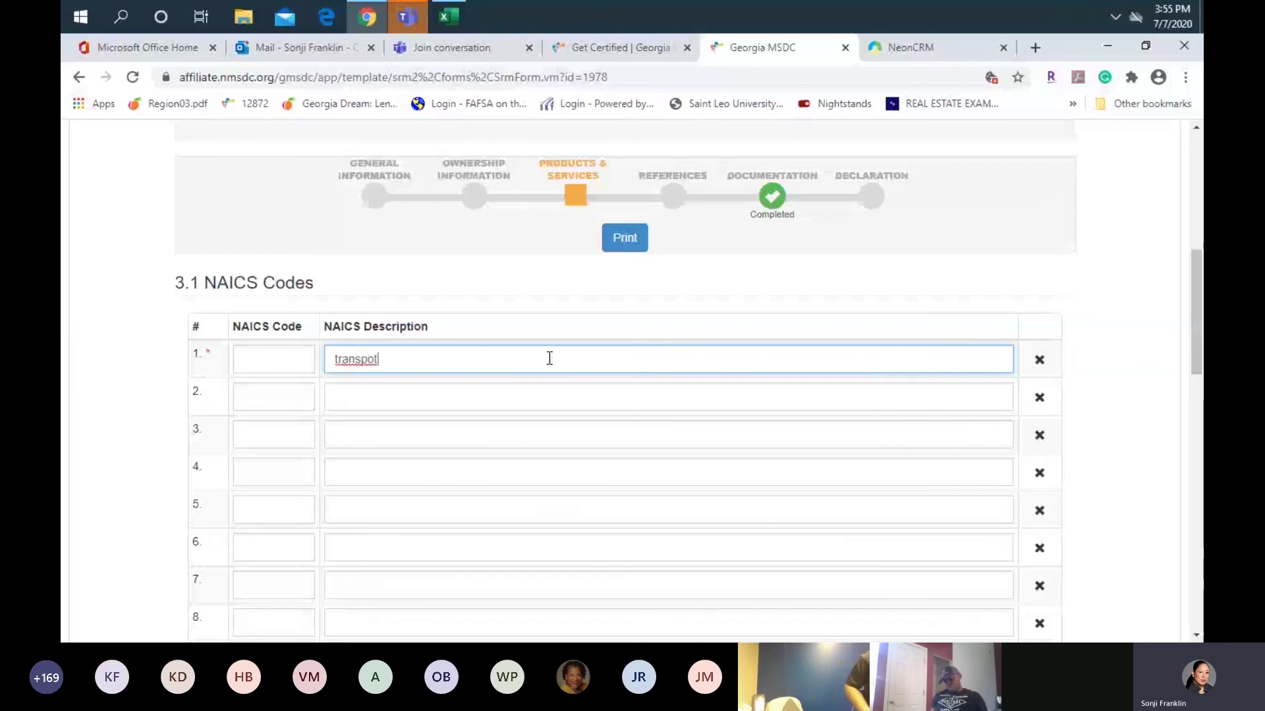
key("BackSpace")
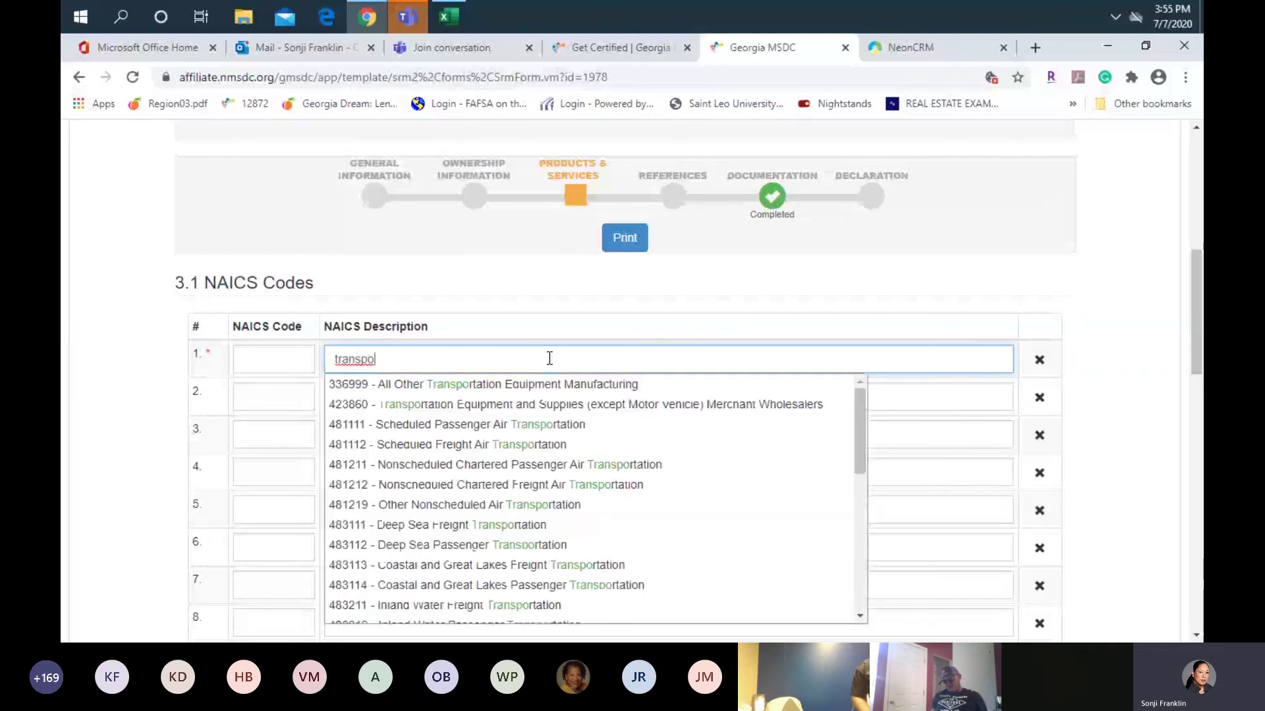
key("BackSpace")
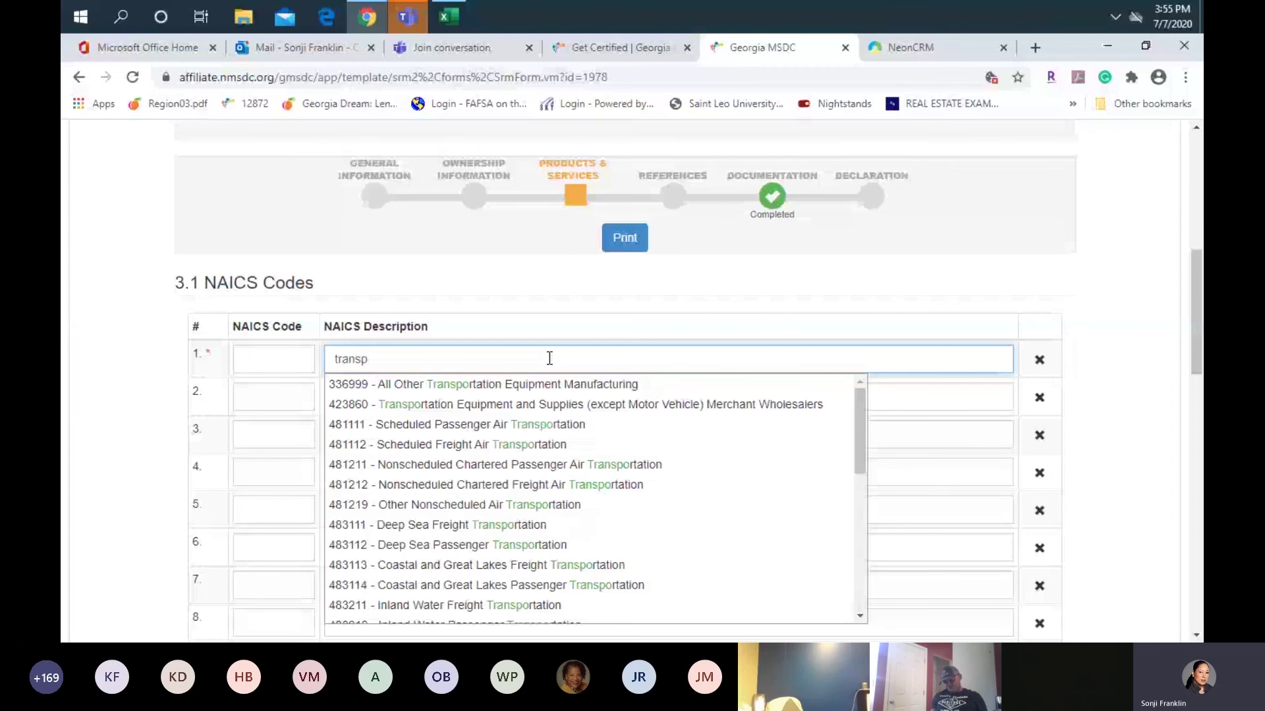
key("ctrl+a")
key("BackSpace")
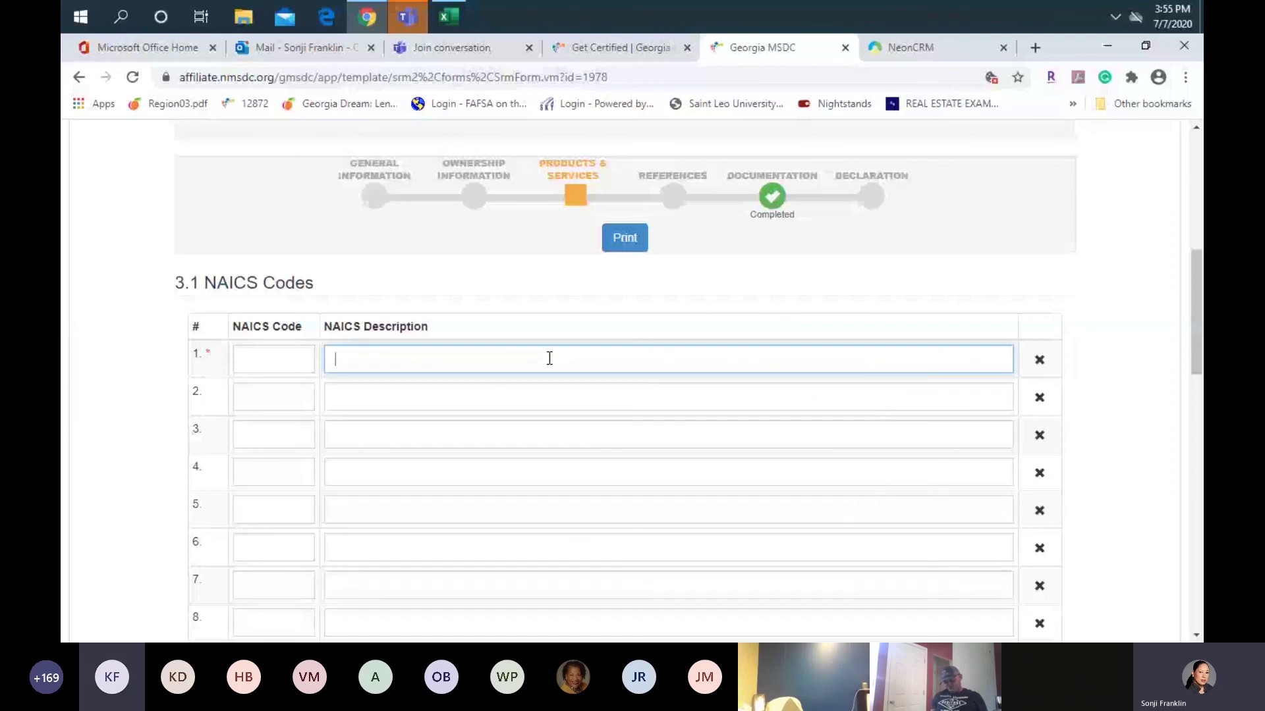
type("adver")
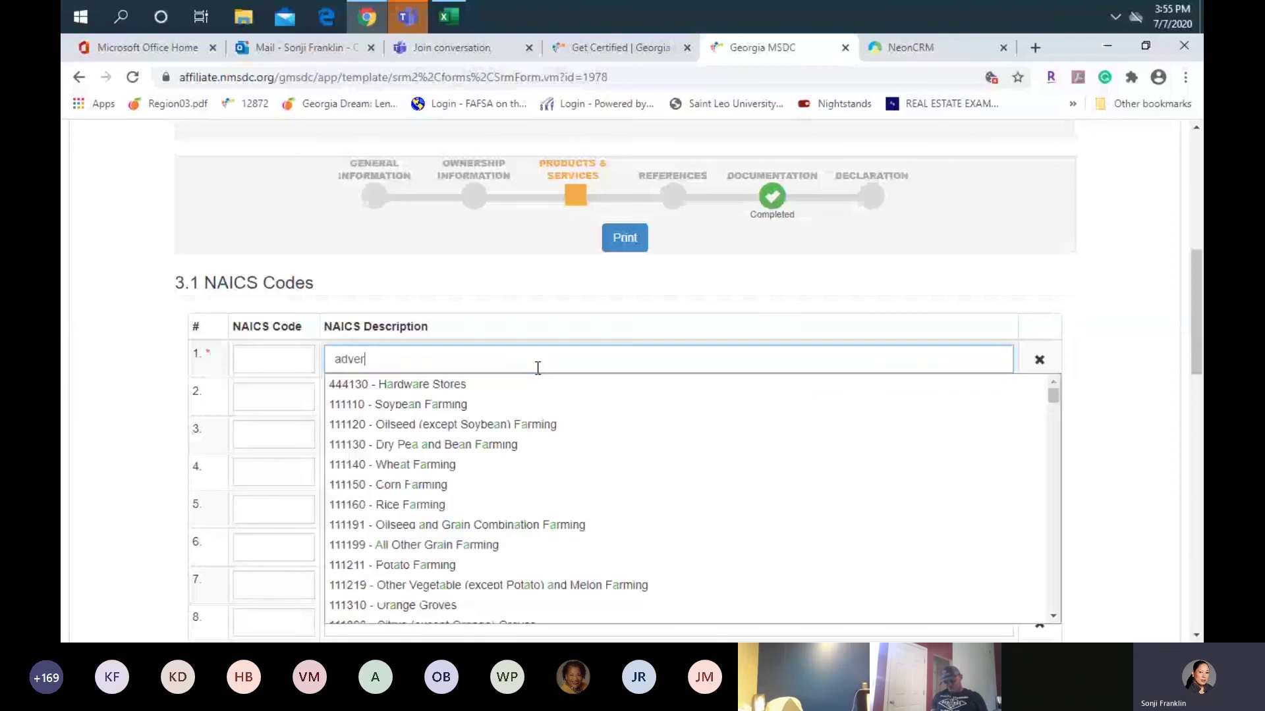
type("t")
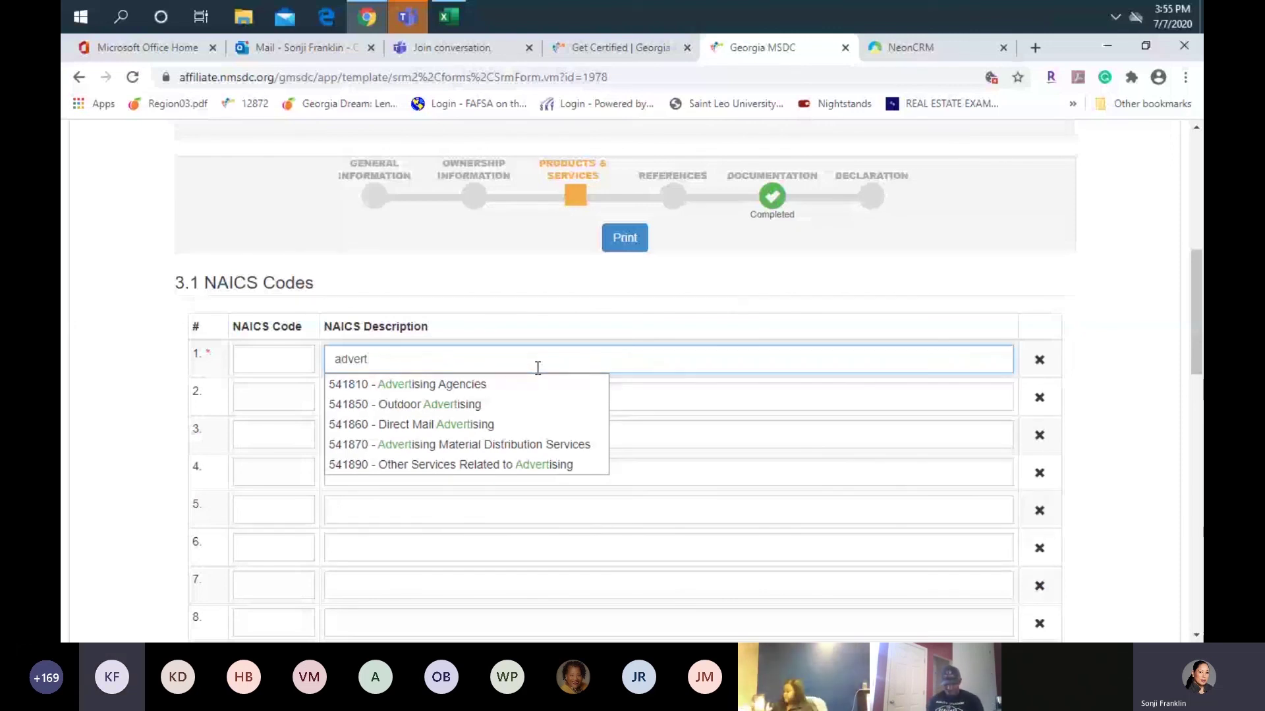
- Search the first NAICS description for "marketing" instead of "advert", and clear the field after viewing the matching codes
key("BackSpace")
key("BackSpace")
key("BackSpace")
key("BackSpace")
key("BackSpace")
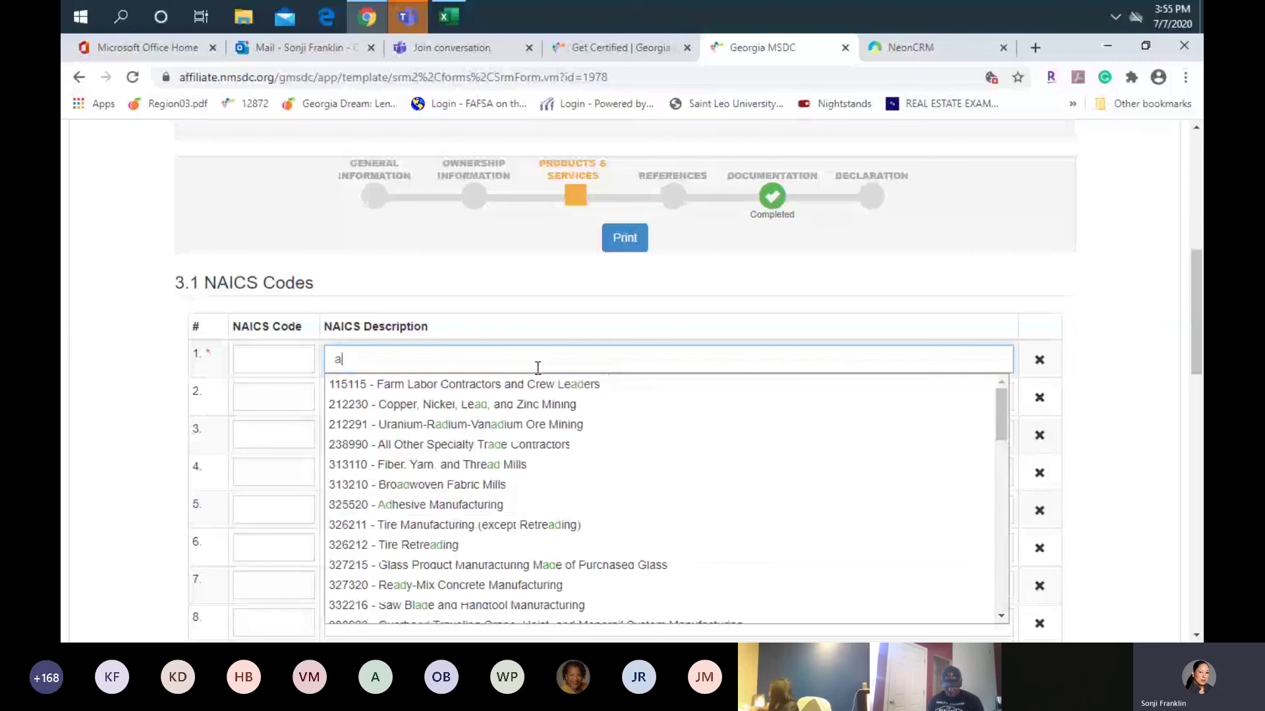
key("BackSpace")
type("mar")
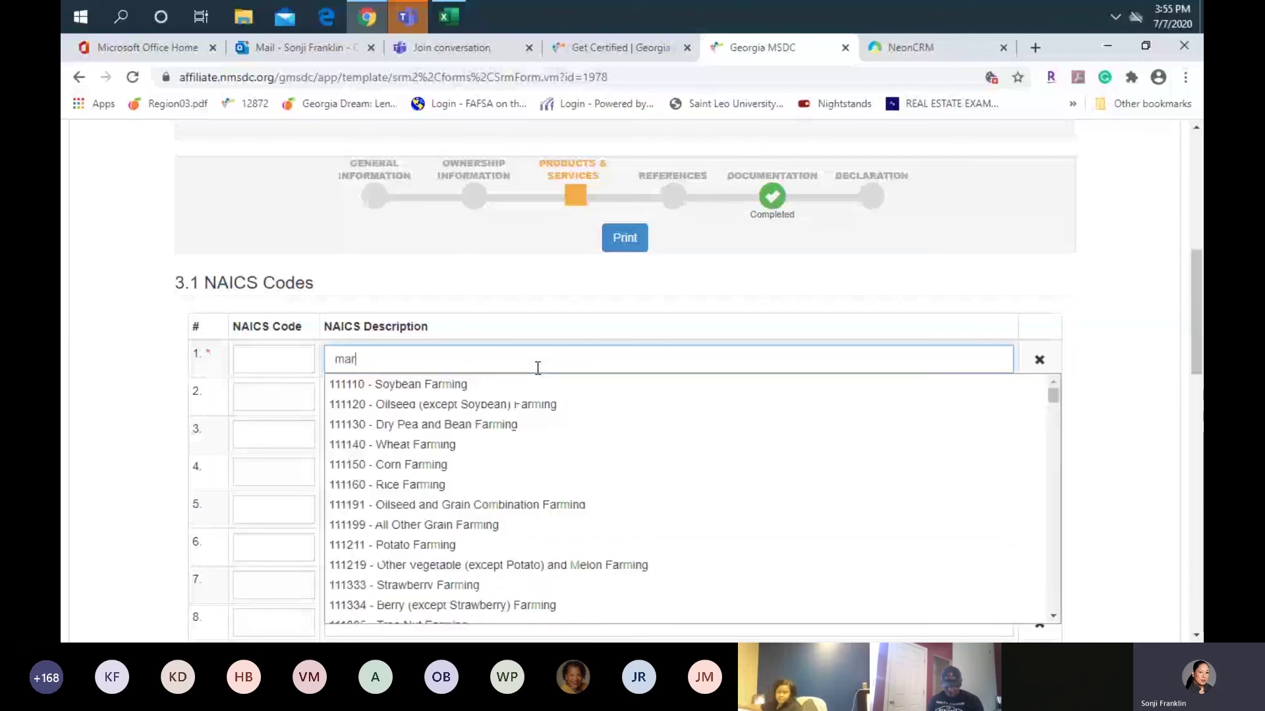
type("keting")
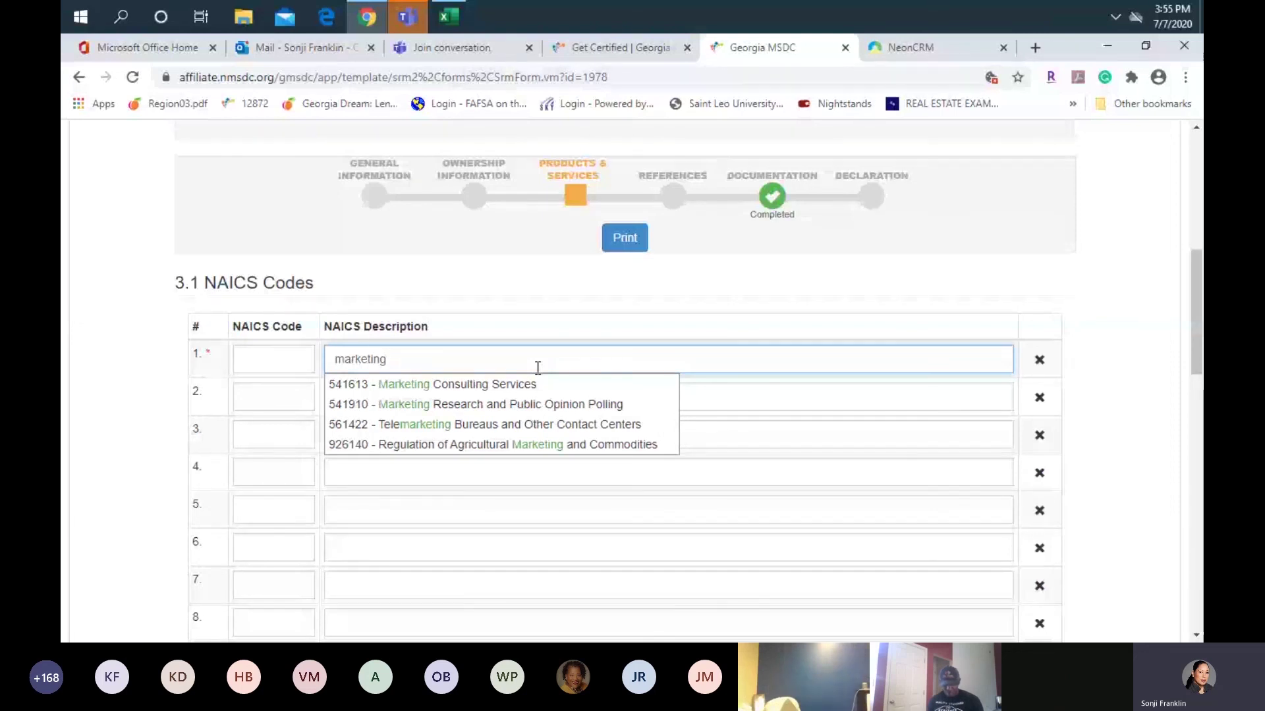
key("BackSpace")
key("BackSpace")
key("BackSpace")
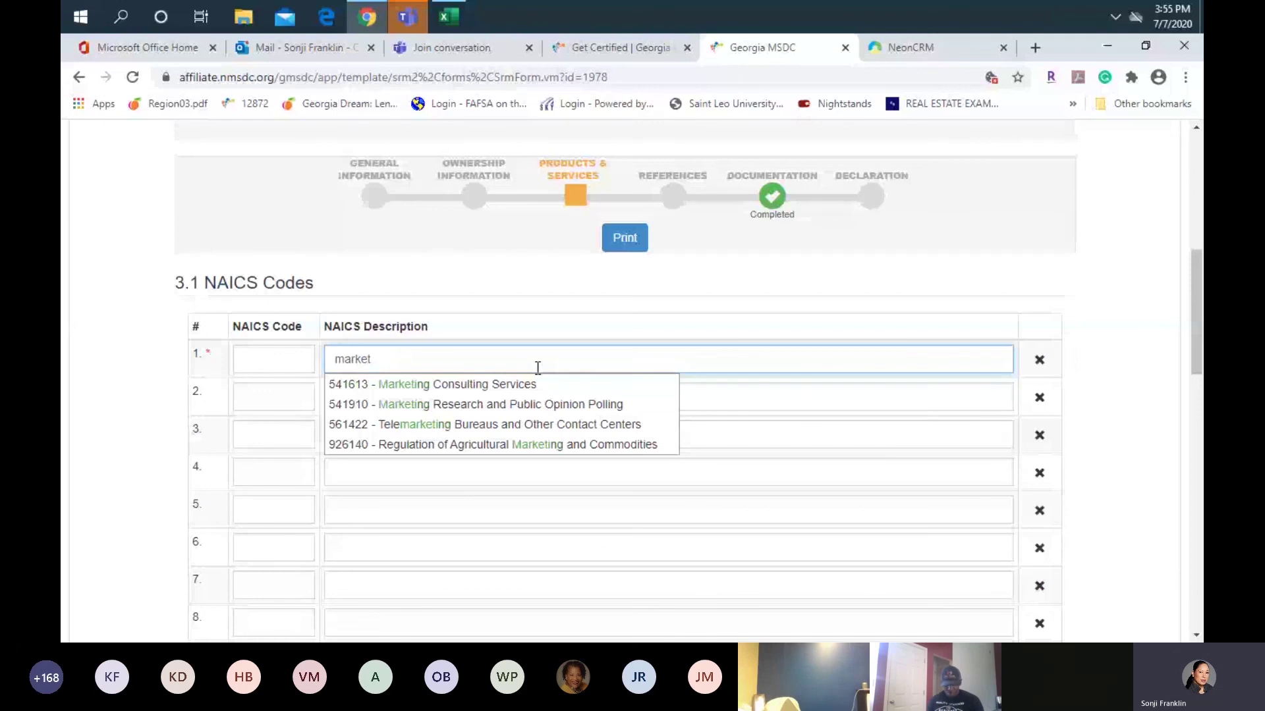
key("BackSpace")
key("BackSpace")
key("BackSpace")
key("BackSpace")
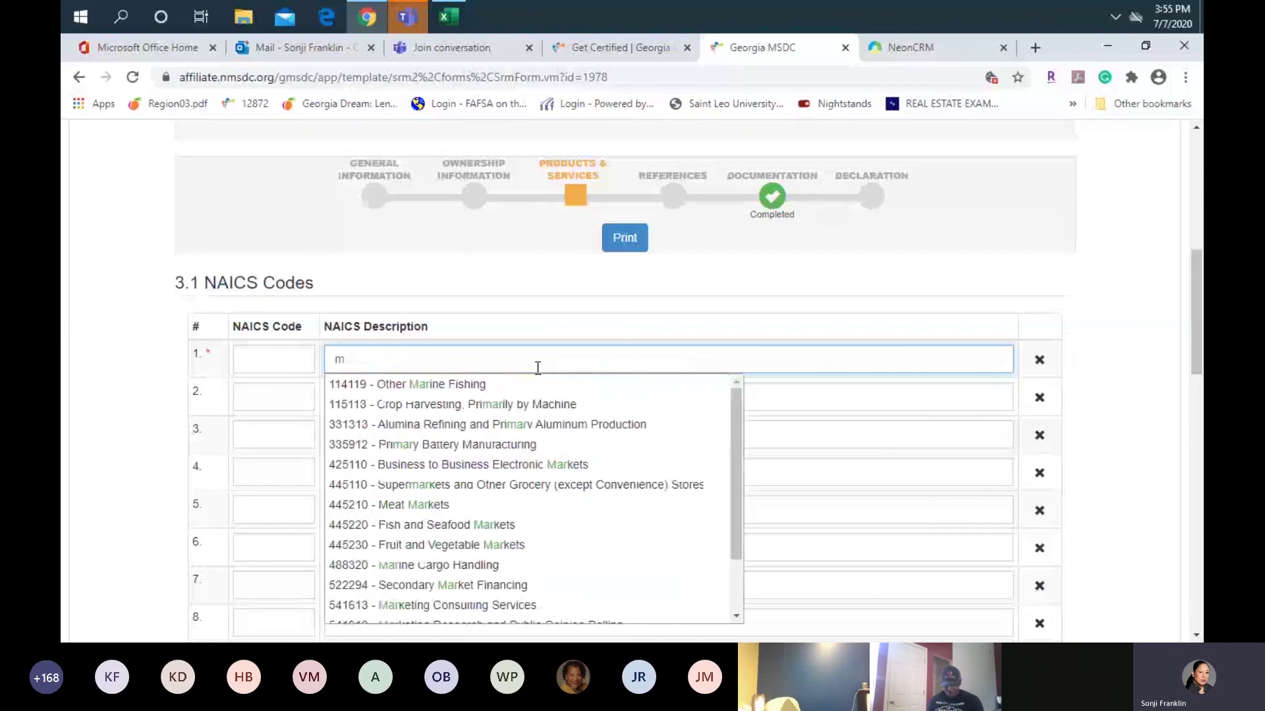
key("BackSpace")
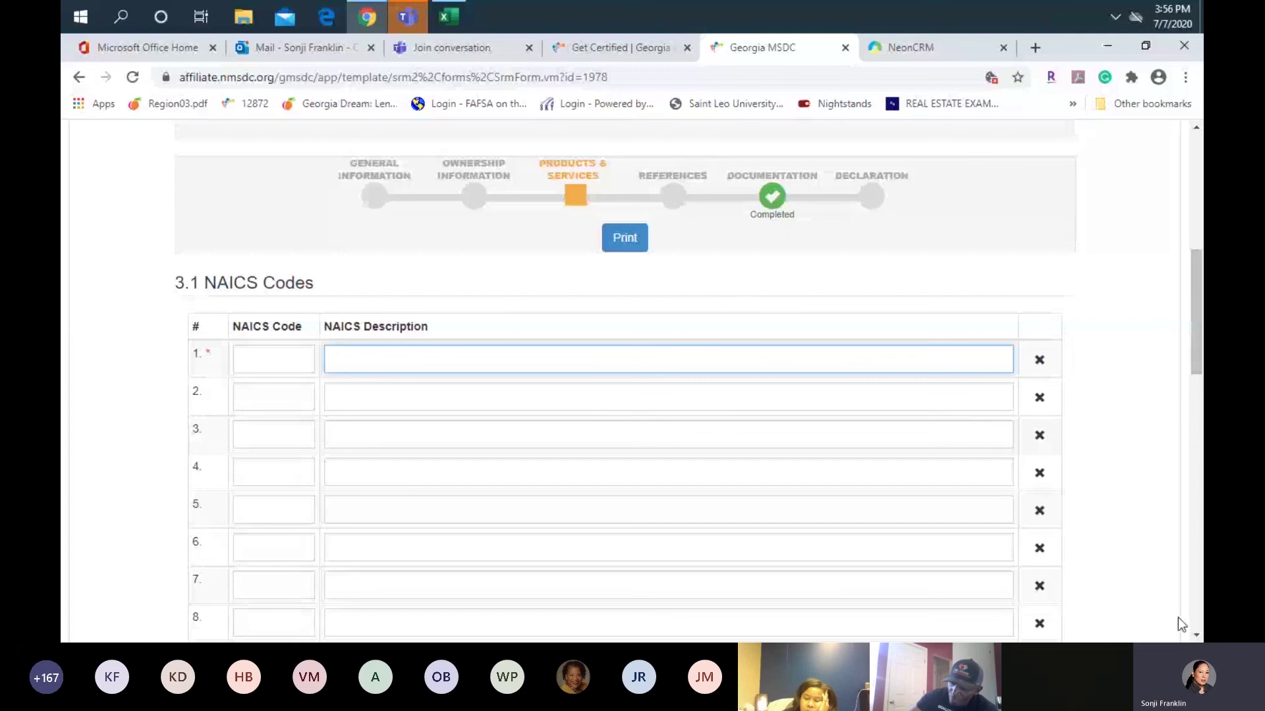
- Enter "transporting trucking fleet, intrastare, refrigertro long dist" as the company description in 3.2 Business Description & Type
left_click(1195, 637)
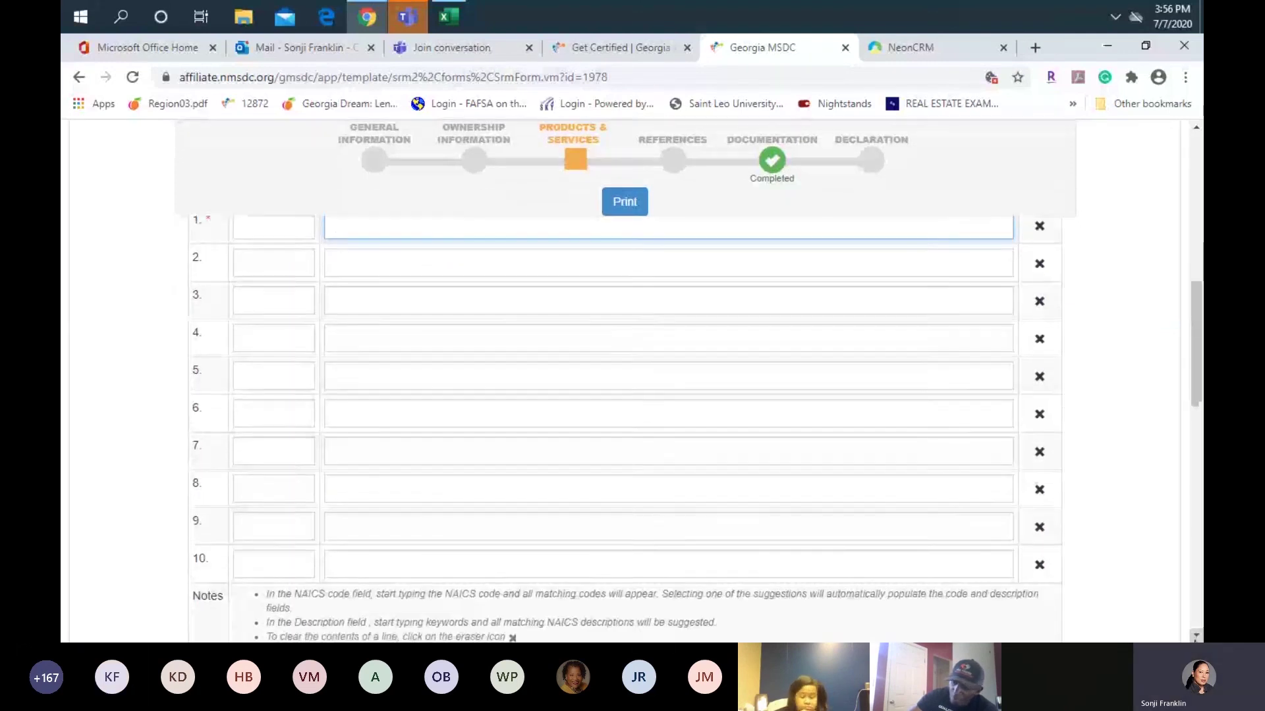
scroll(1195, 636, "down", 4)
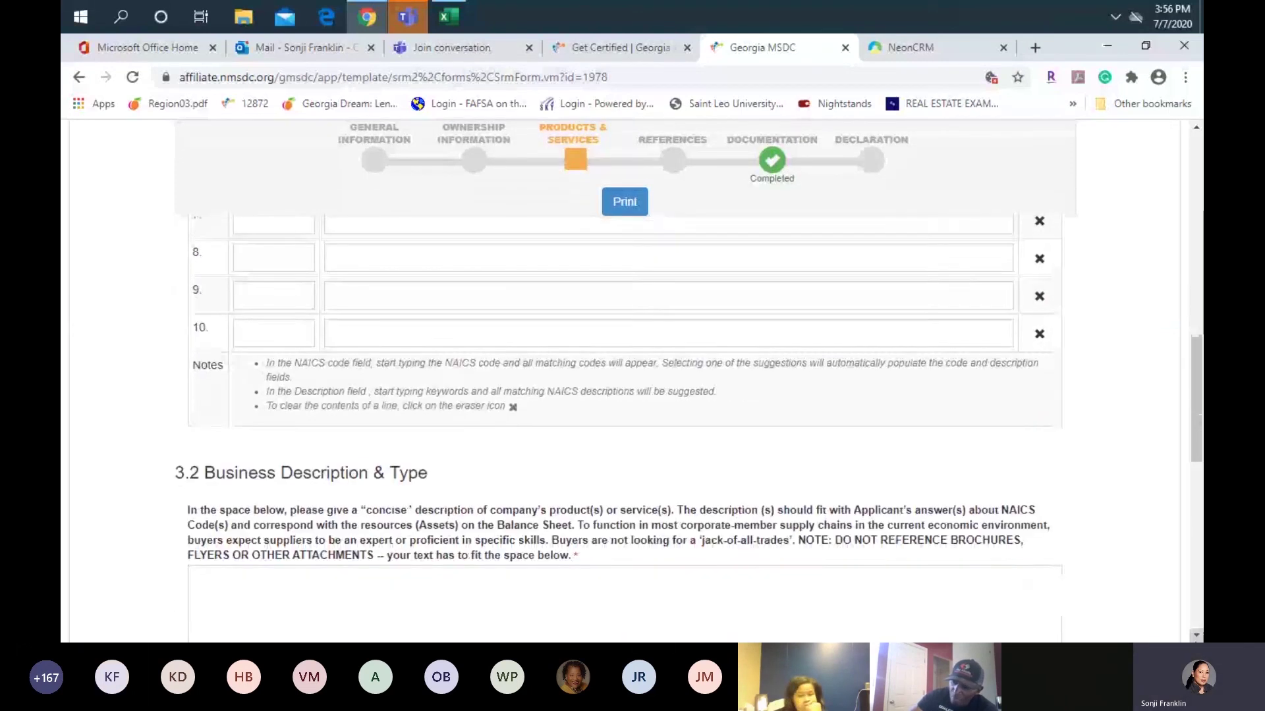
scroll(1195, 636, "down", 3)
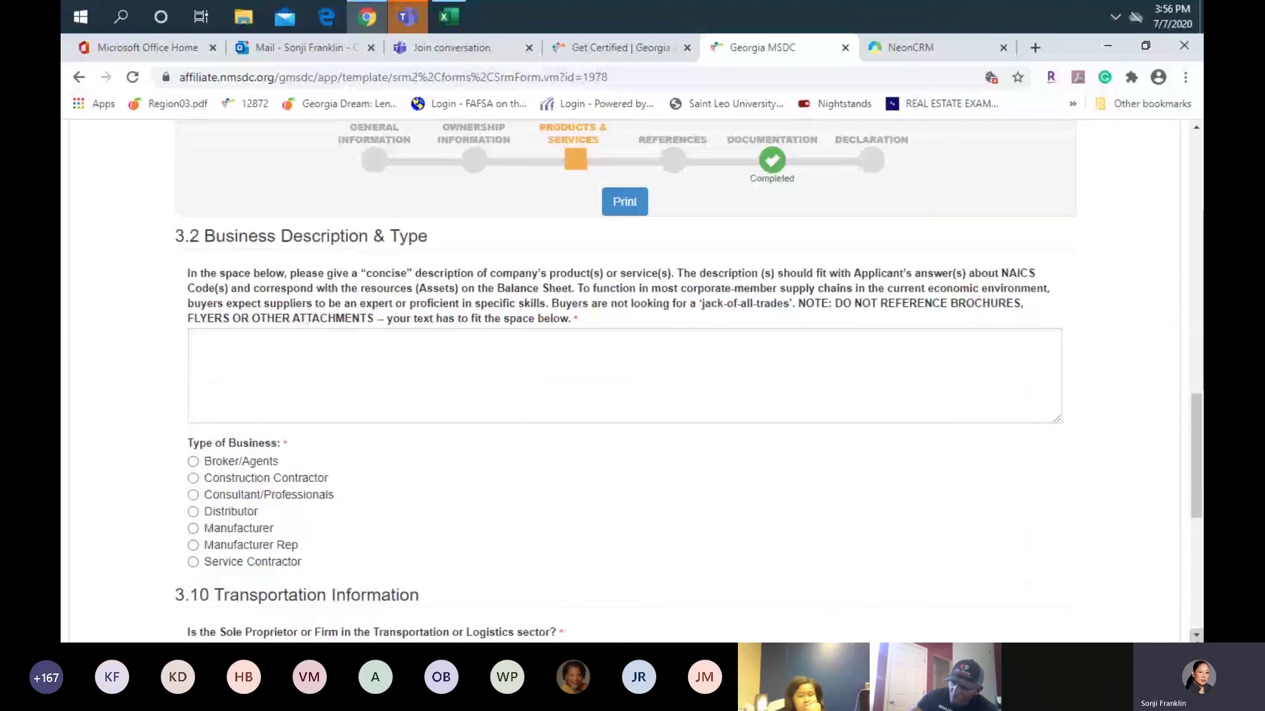
scroll(708, 395, "up", 1)
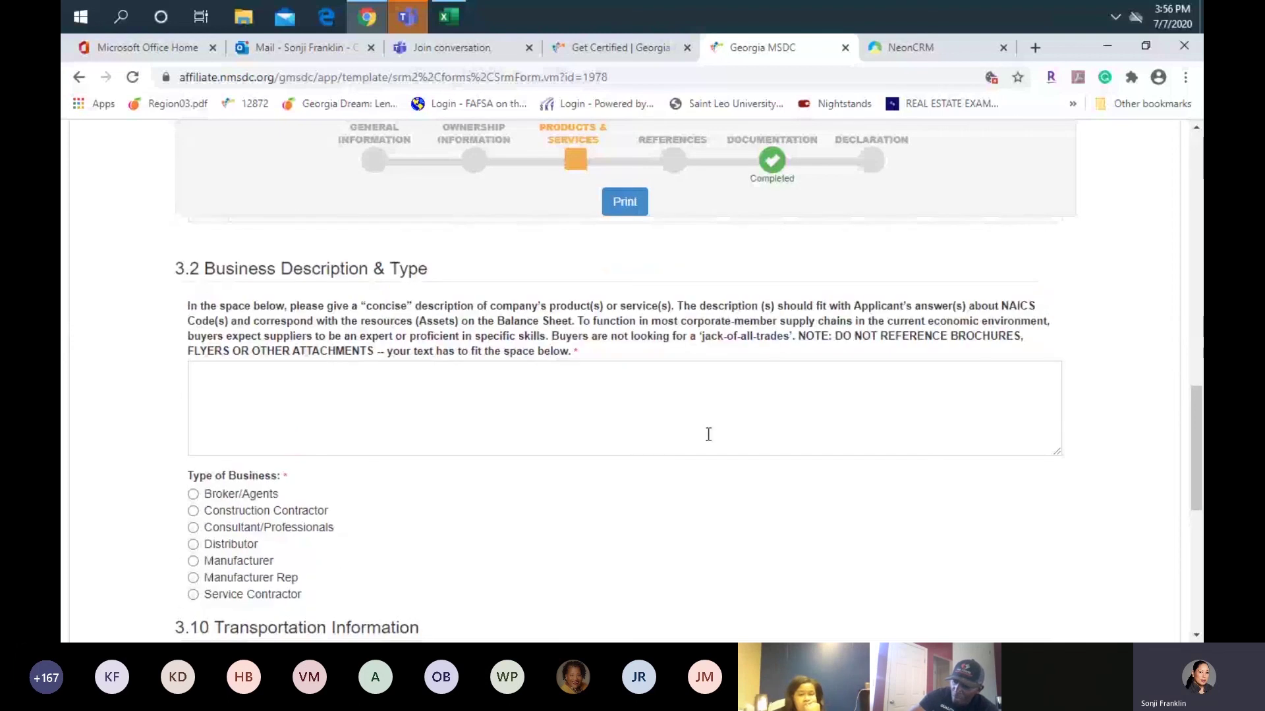
left_click(620, 409)
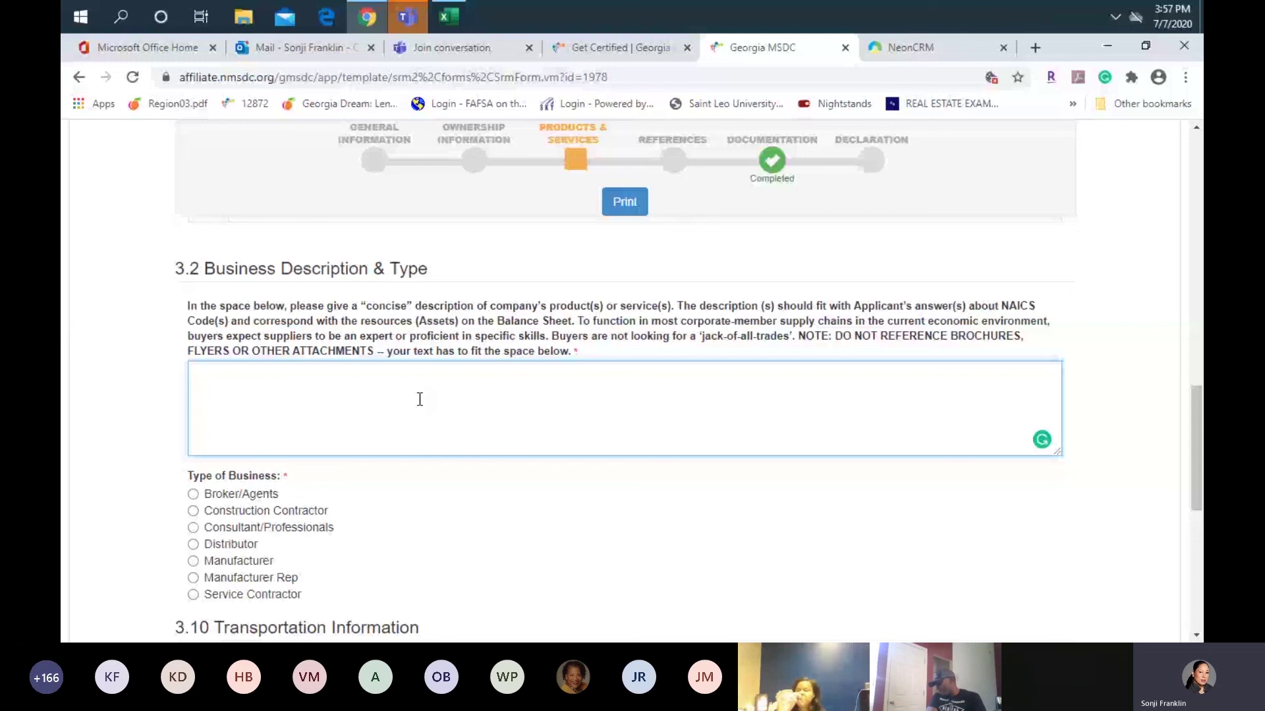
type("transporting ")
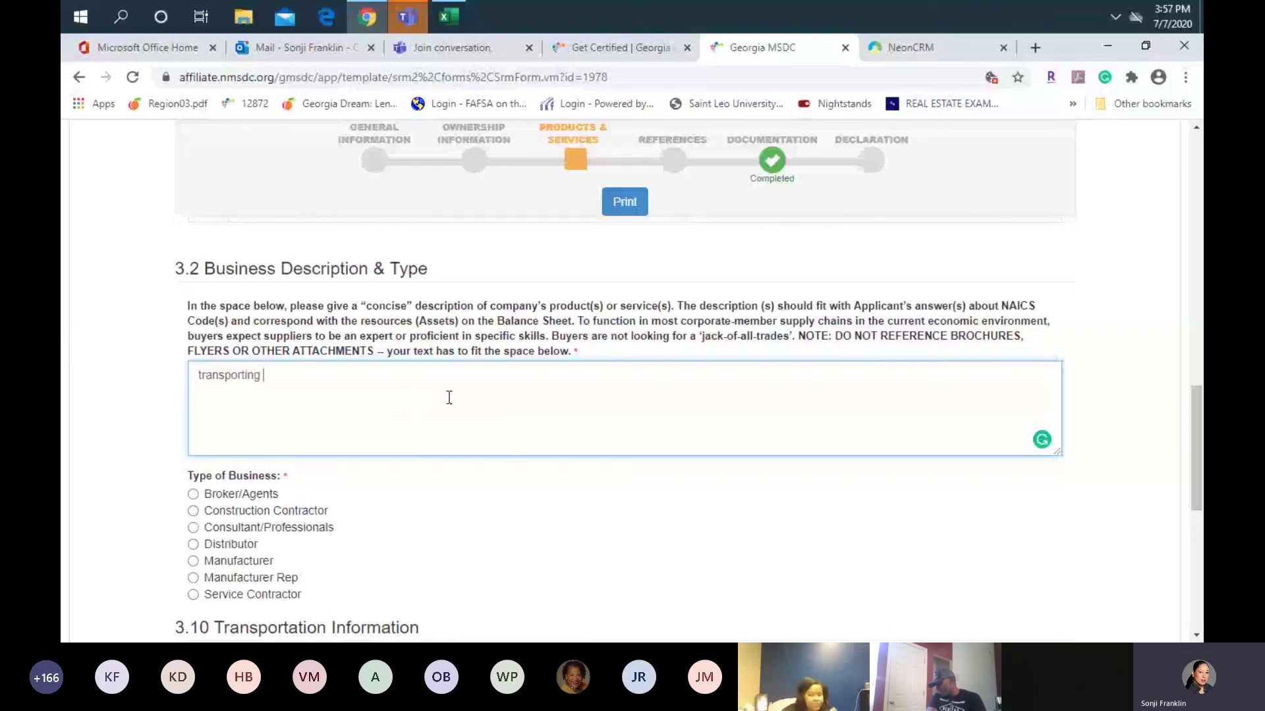
type("trucking ")
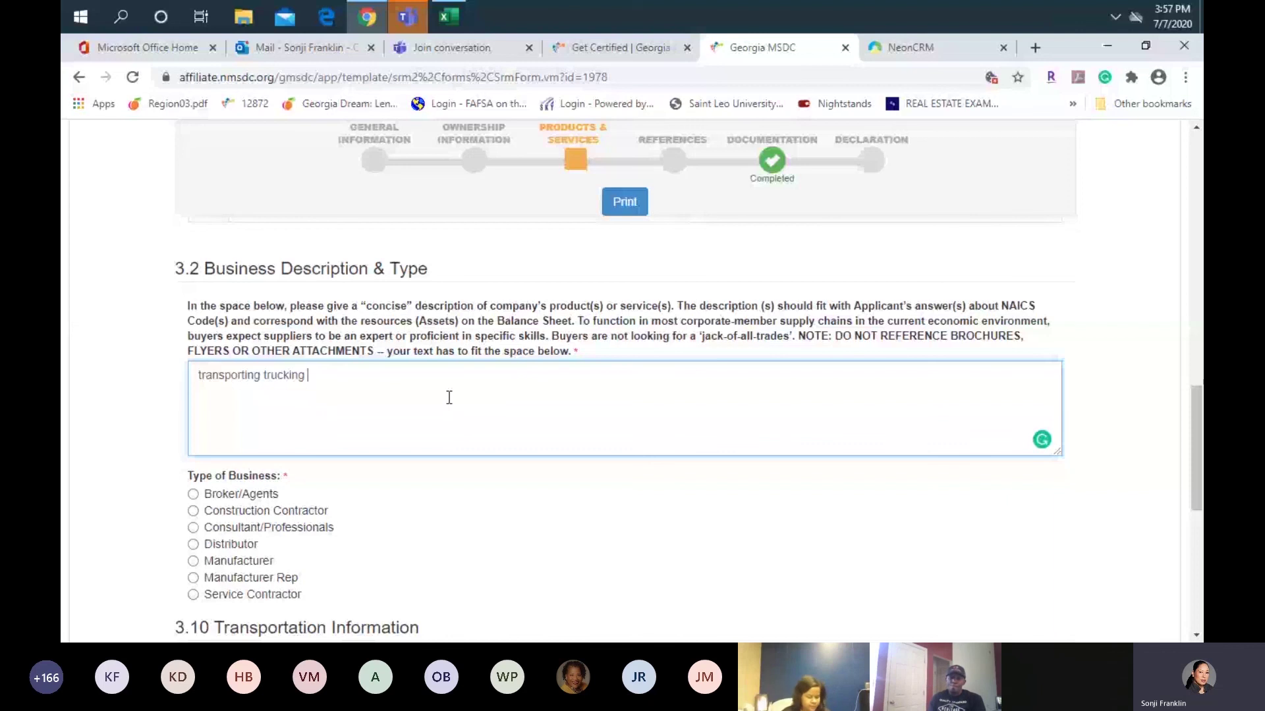
type("f")
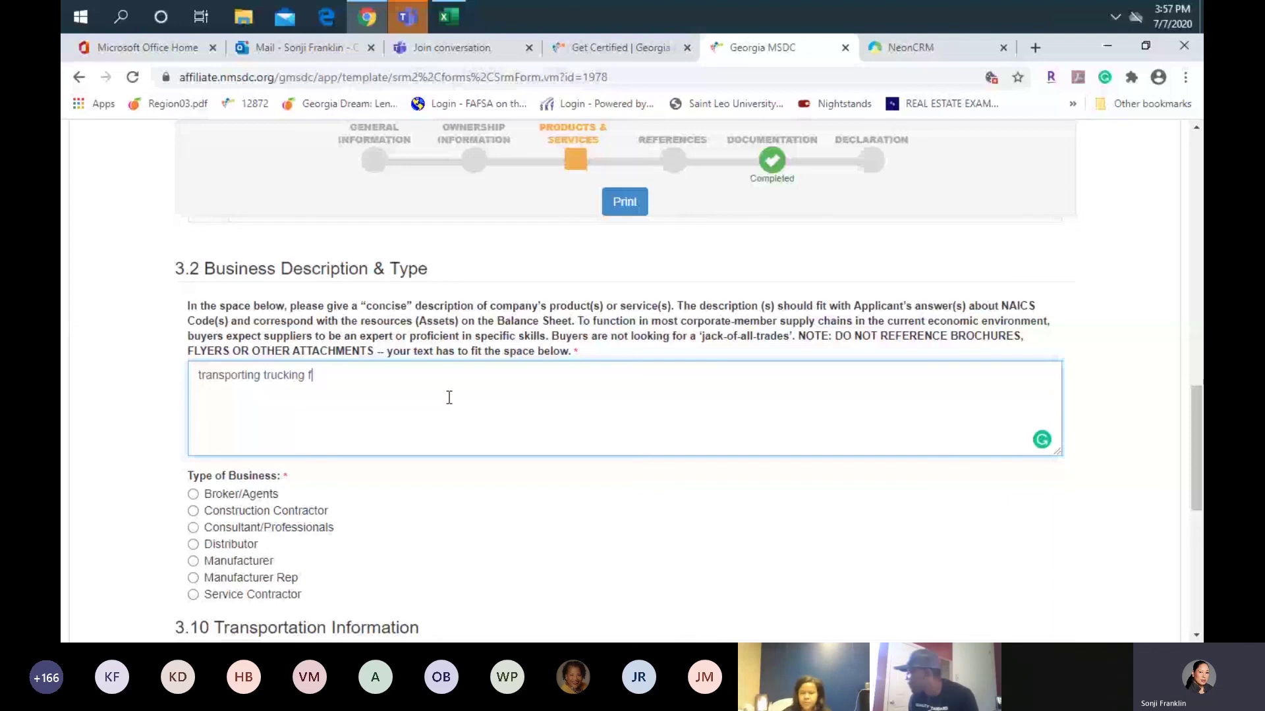
type("leet, in")
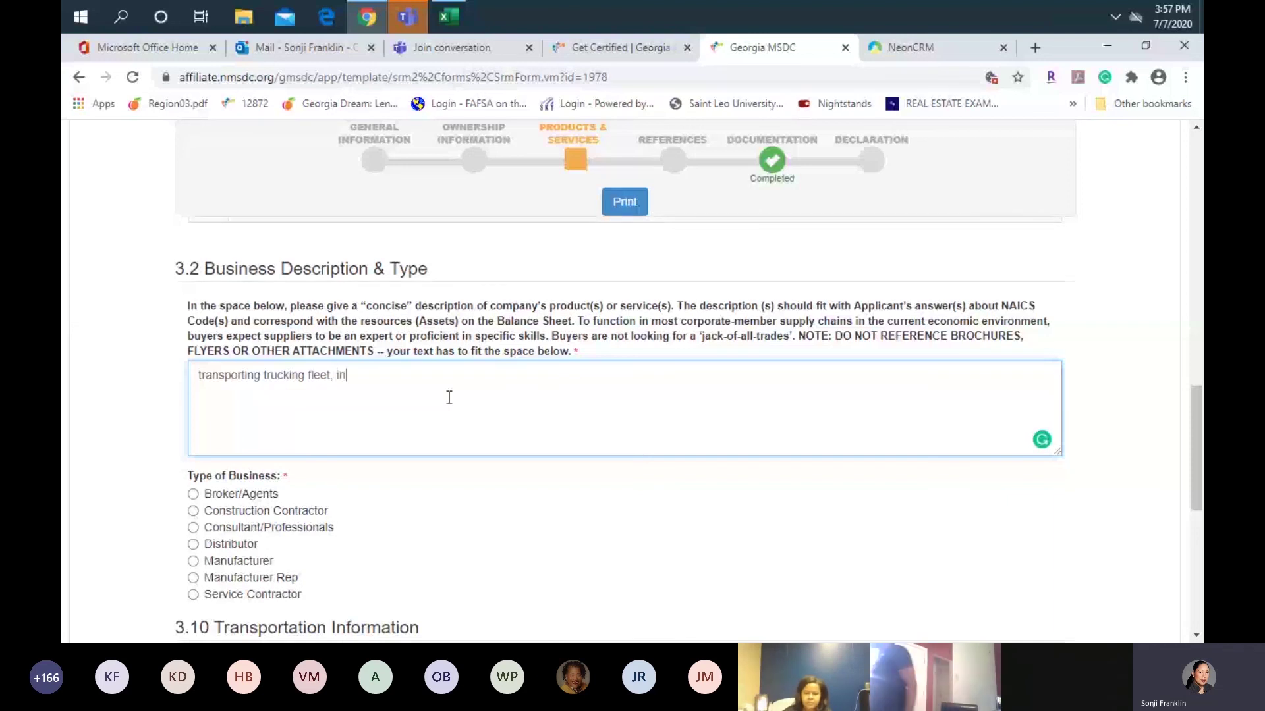
type("trastare")
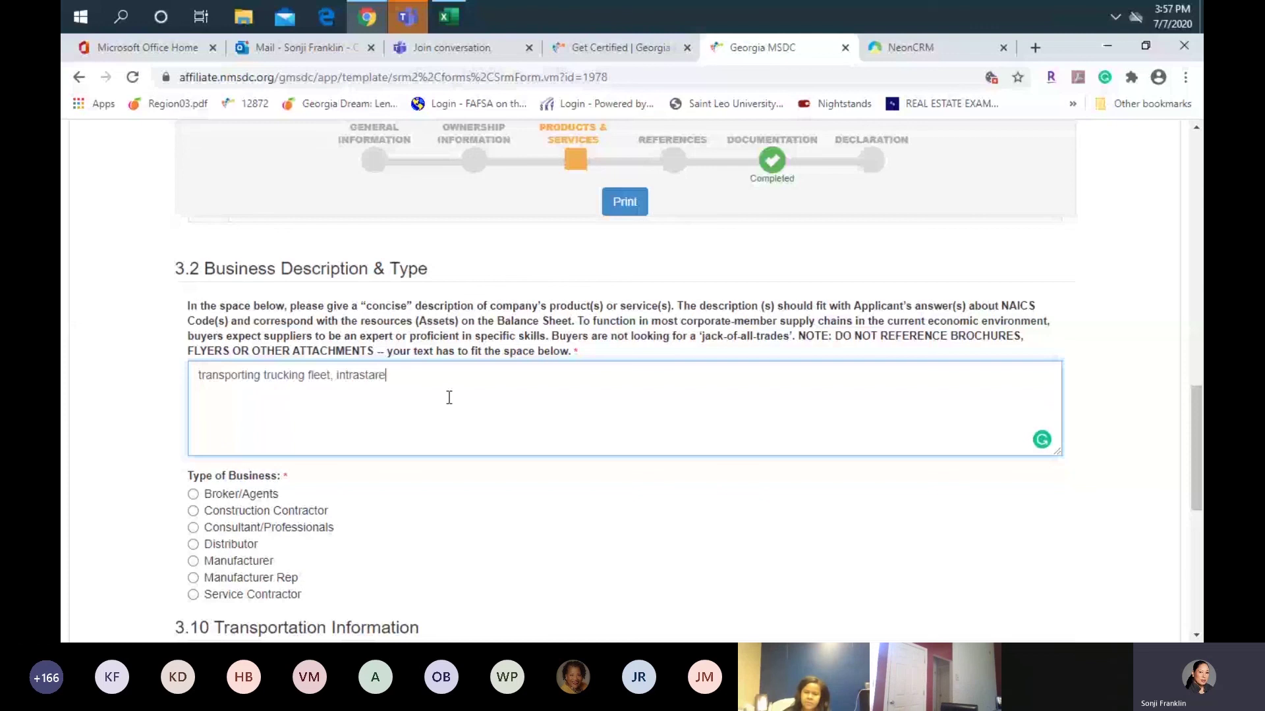
type(", re")
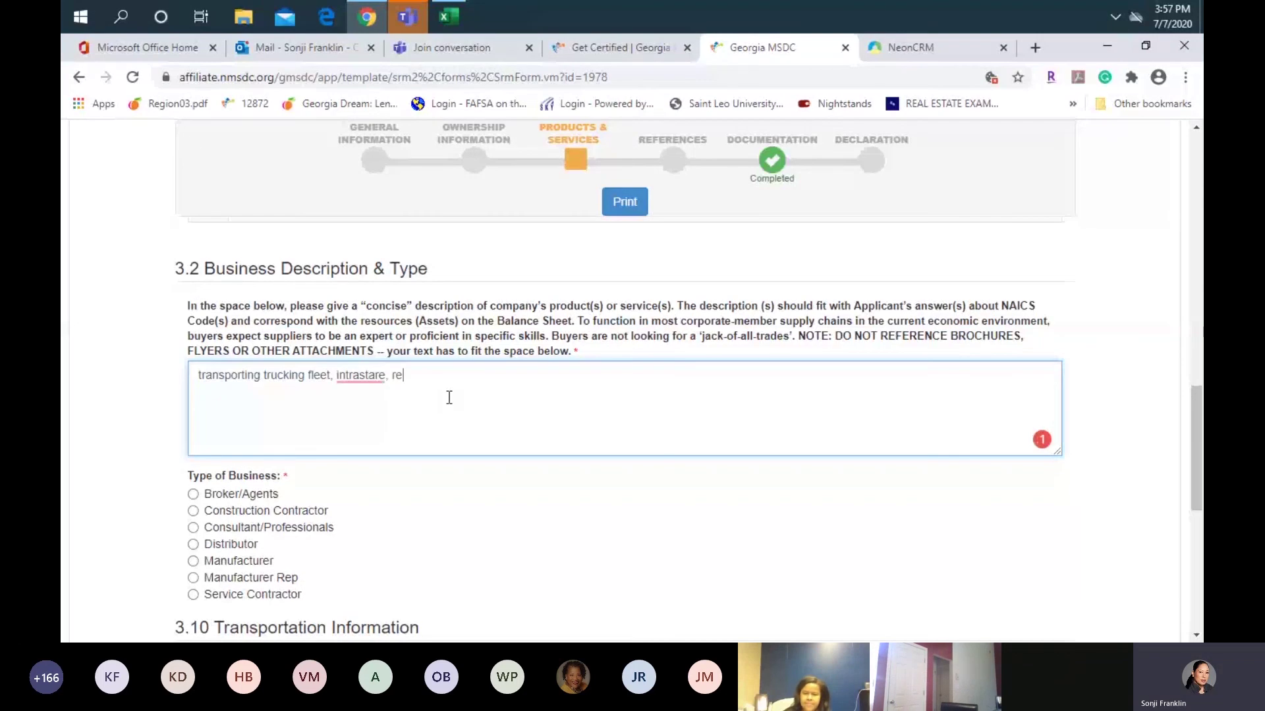
type("frig")
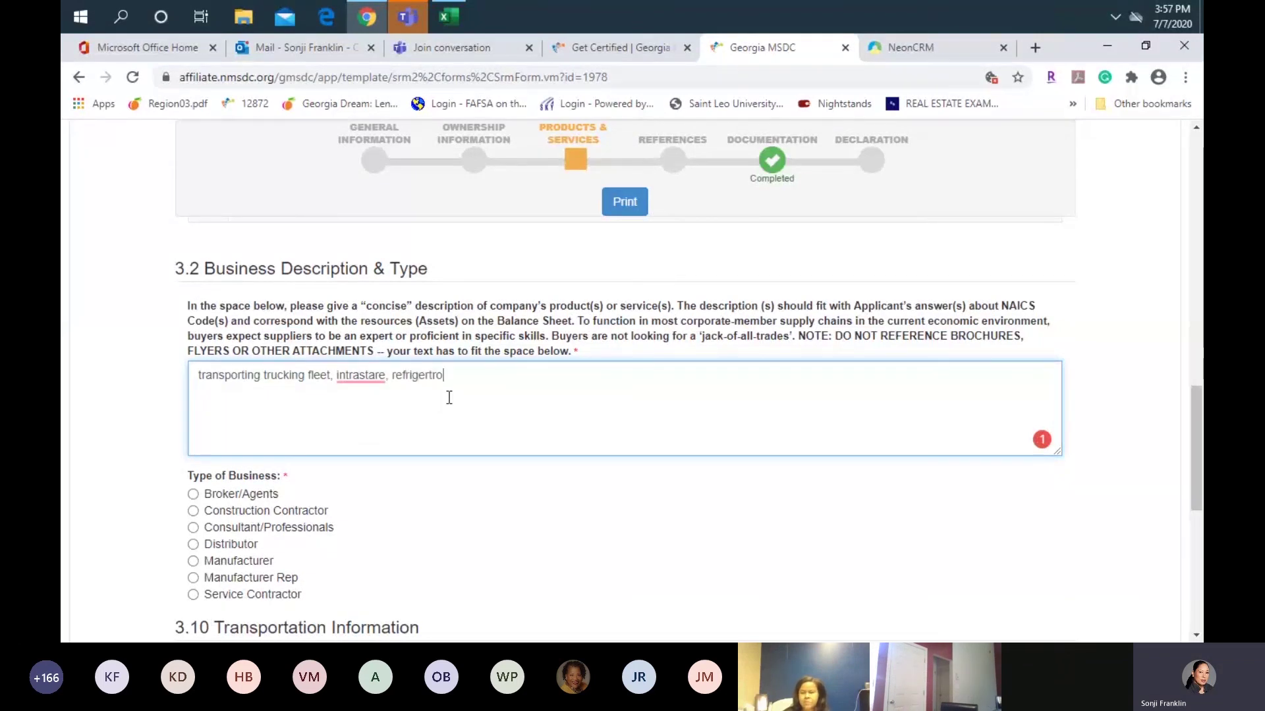
type("ertro long d")
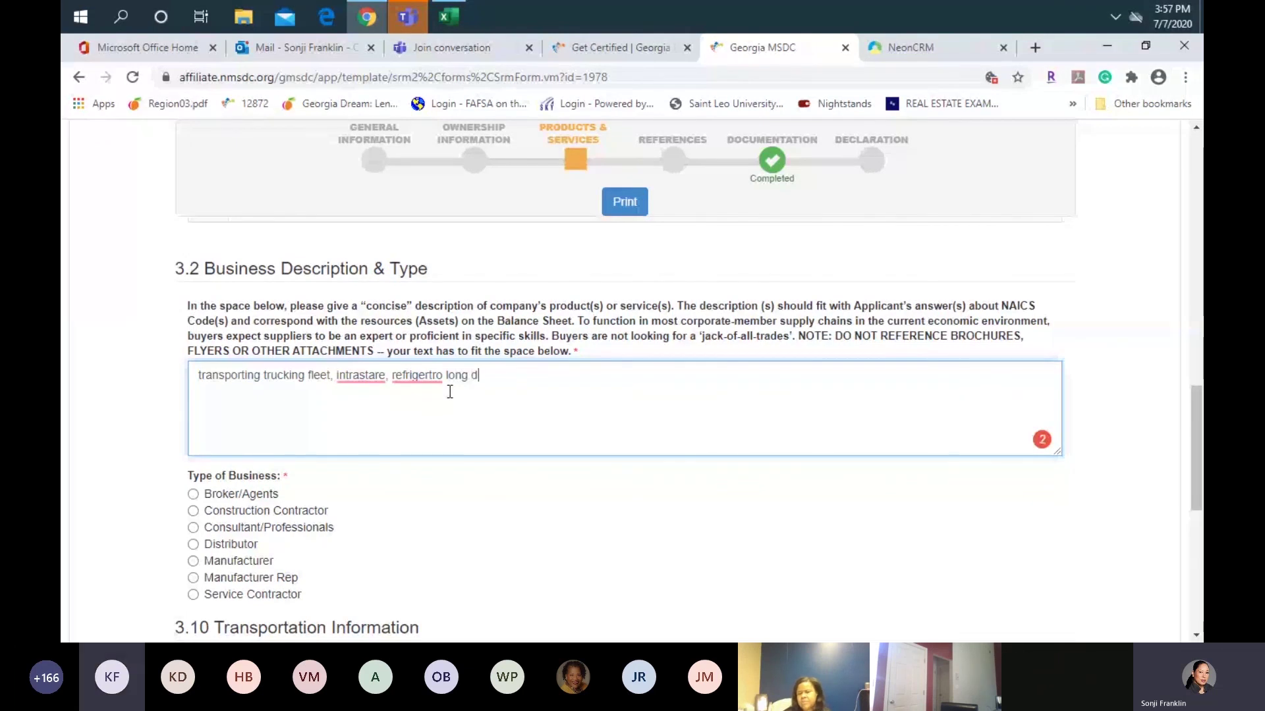
type("ist")
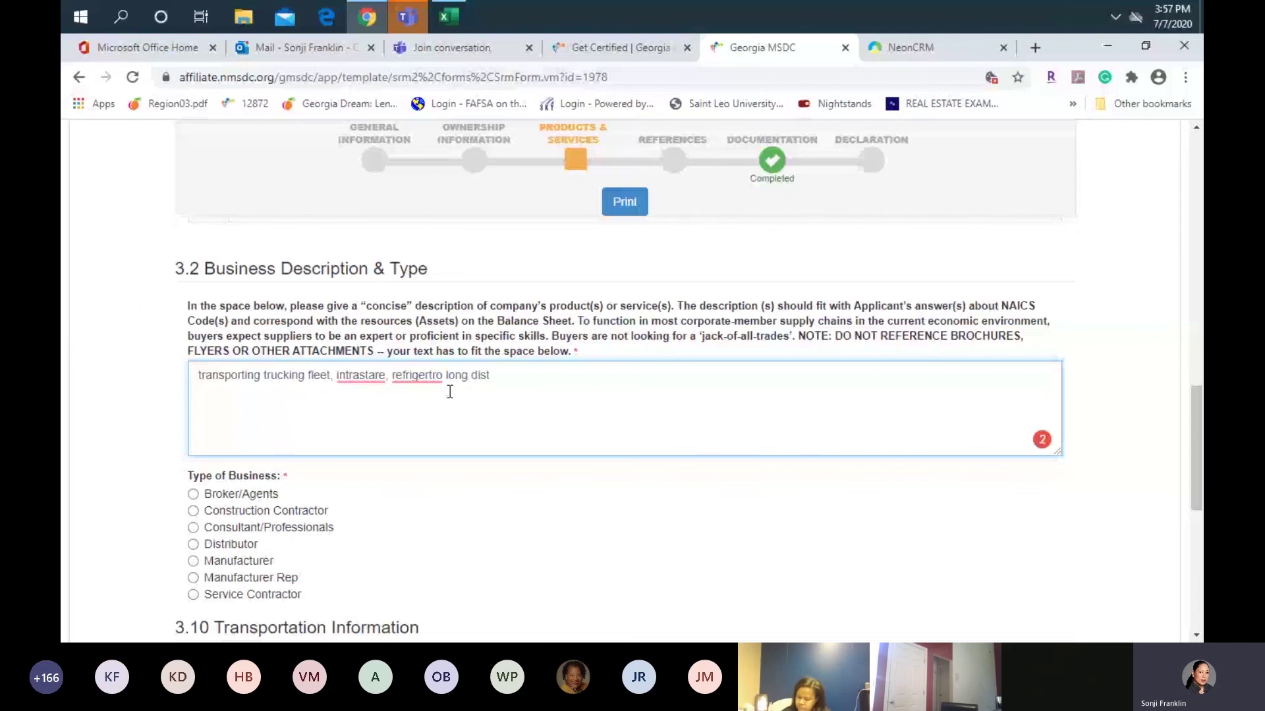
- Delete all of the sample text from the company description in 3.2 Business Description & Type
key("BackSpace")
key("BackSpace")
key("BackSpace")
key("BackSpace")
key("BackSpace")
key("BackSpace")
key("BackSpace")
key("BackSpace")
key("BackSpace")
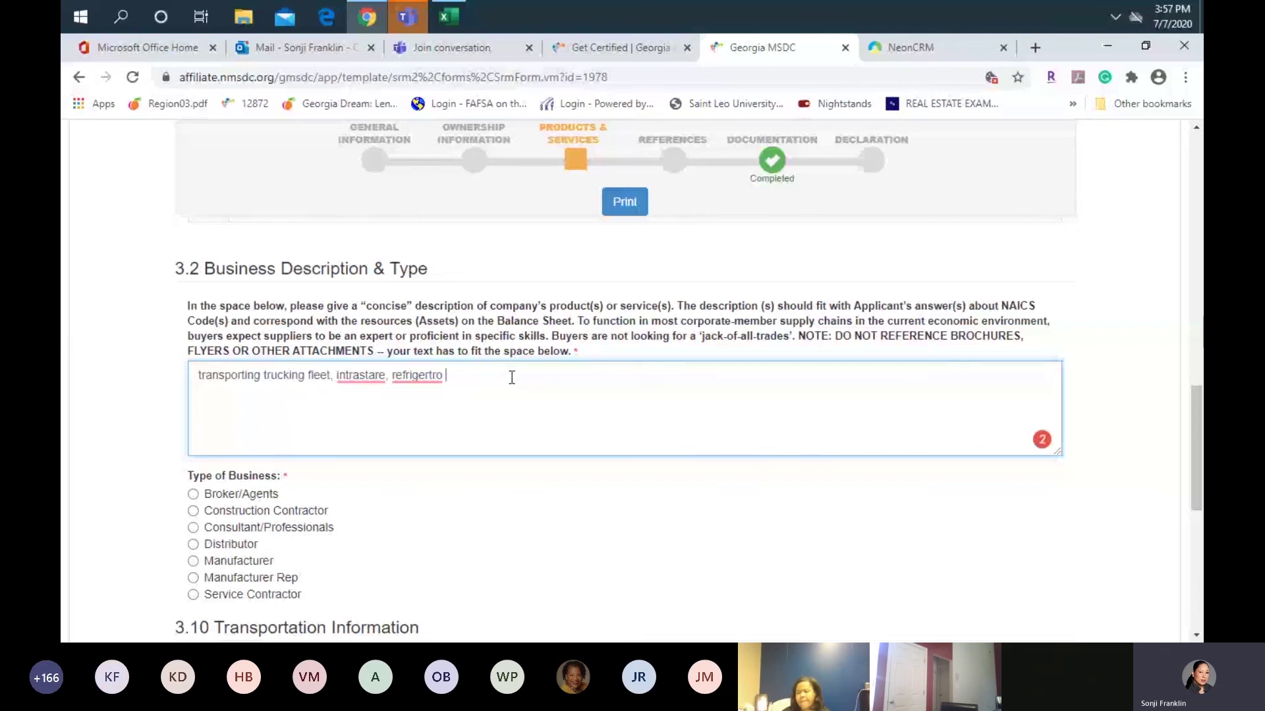
key("BackSpace")
key("BackSpace")
key("BackSpace")
key("BackSpace")
key("BackSpace")
key("BackSpace")
key("BackSpace")
key("BackSpace")
key("BackSpace")
key("BackSpace")
key("BackSpace")
key("BackSpace")
key("BackSpace")
key("BackSpace")
key("BackSpace")
key("BackSpace")
key("BackSpace")
key("BackSpace")
key("BackSpace")
key("BackSpace")
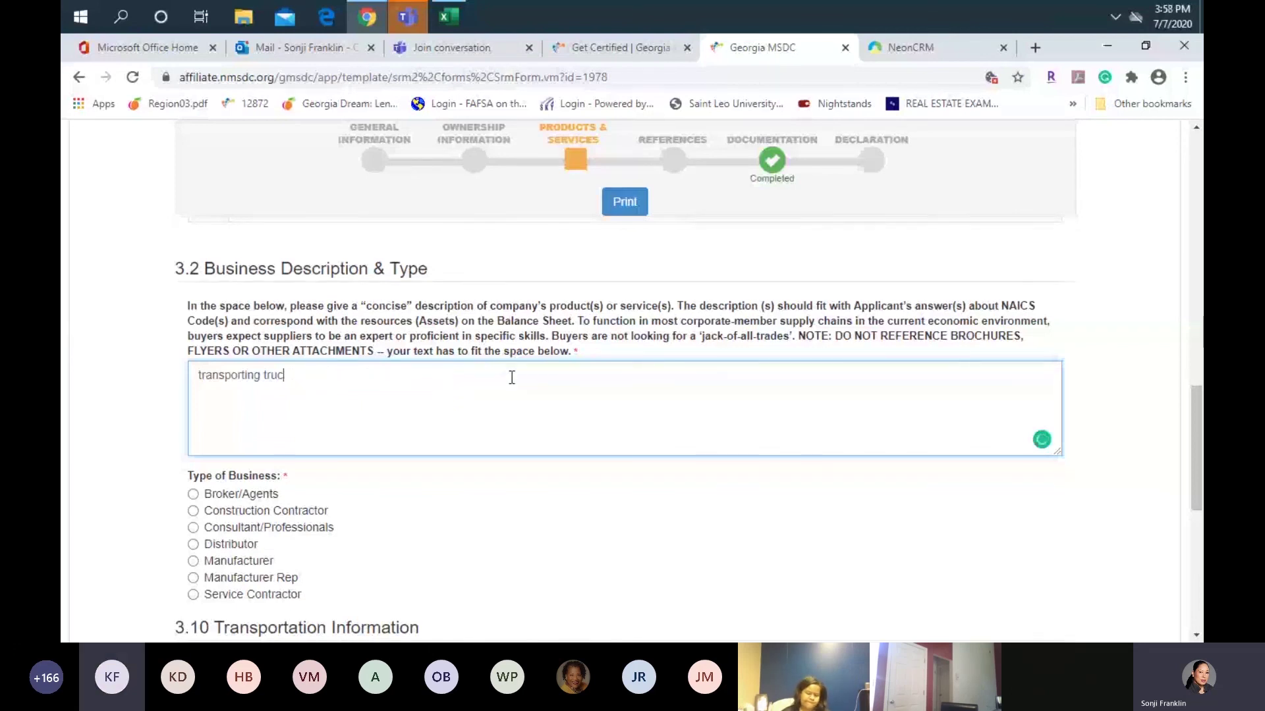
key("BackSpace")
key("BackSpace")
key("BackSpace")
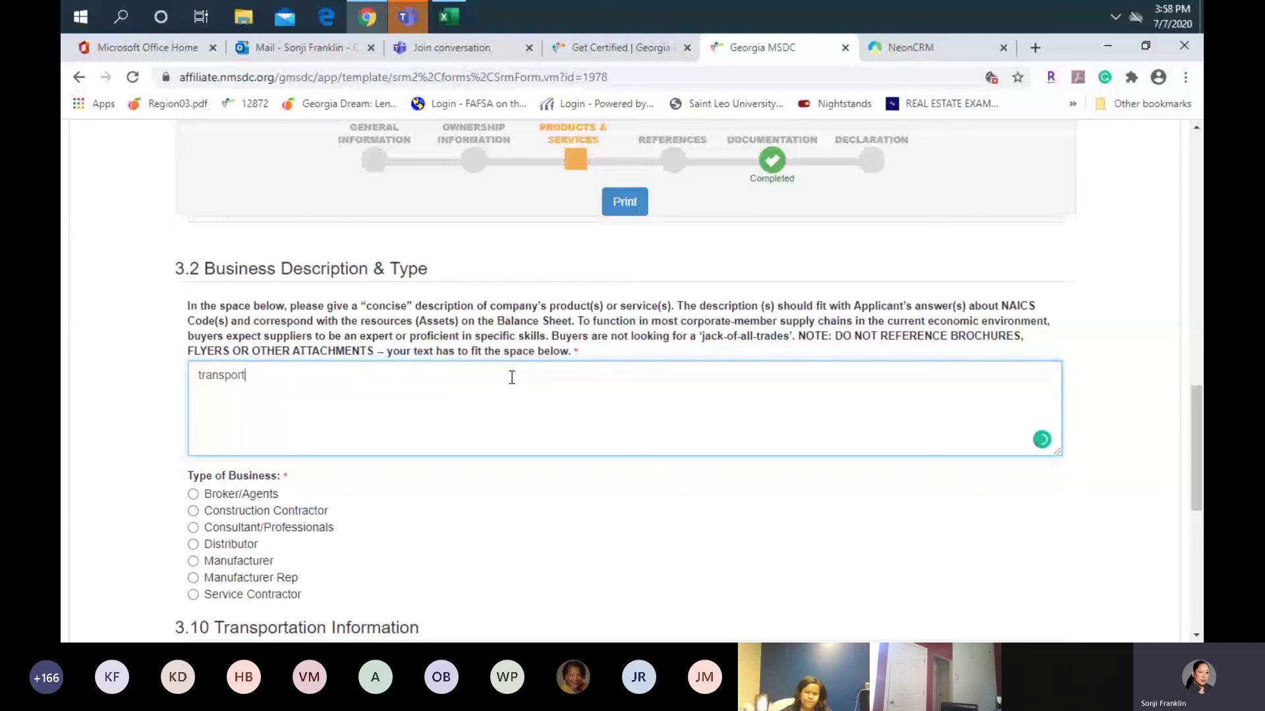
key("BackSpace")
key("BackSpace")
key("BackSpace")
key("BackSpace")
key("BackSpace")
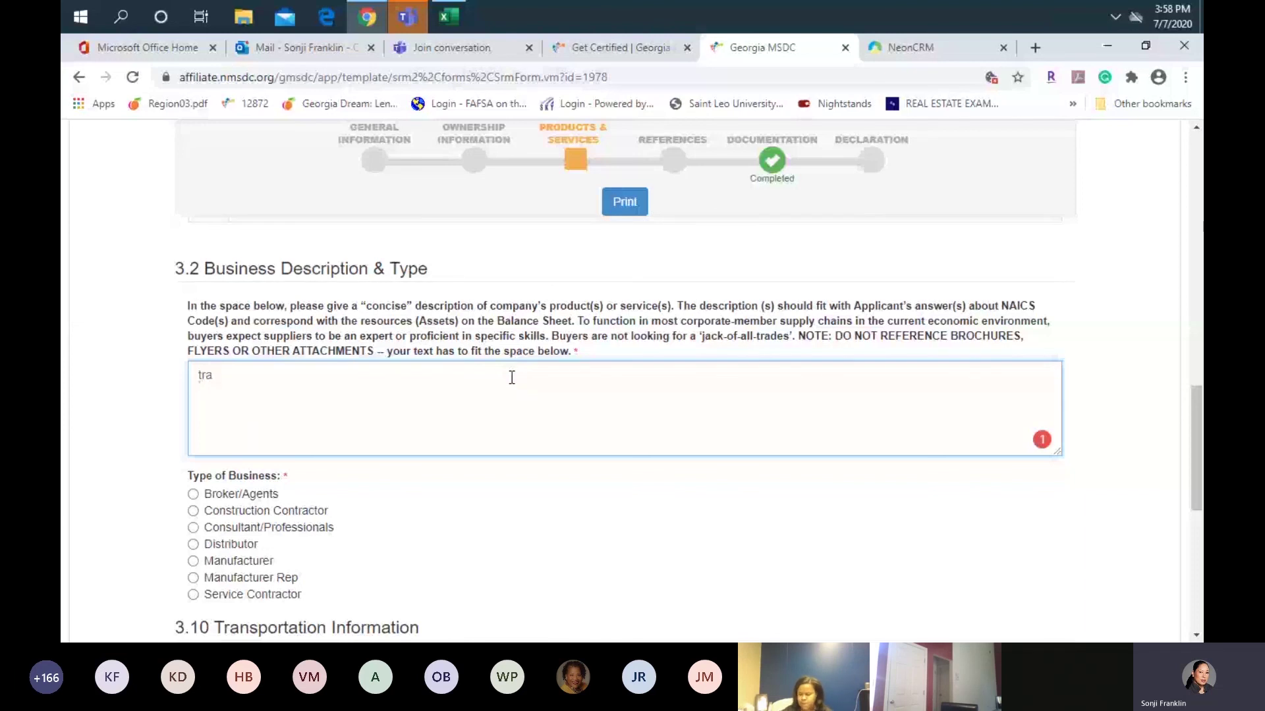
key("BackSpace")
key("BackSpace")
key("BackSpace")
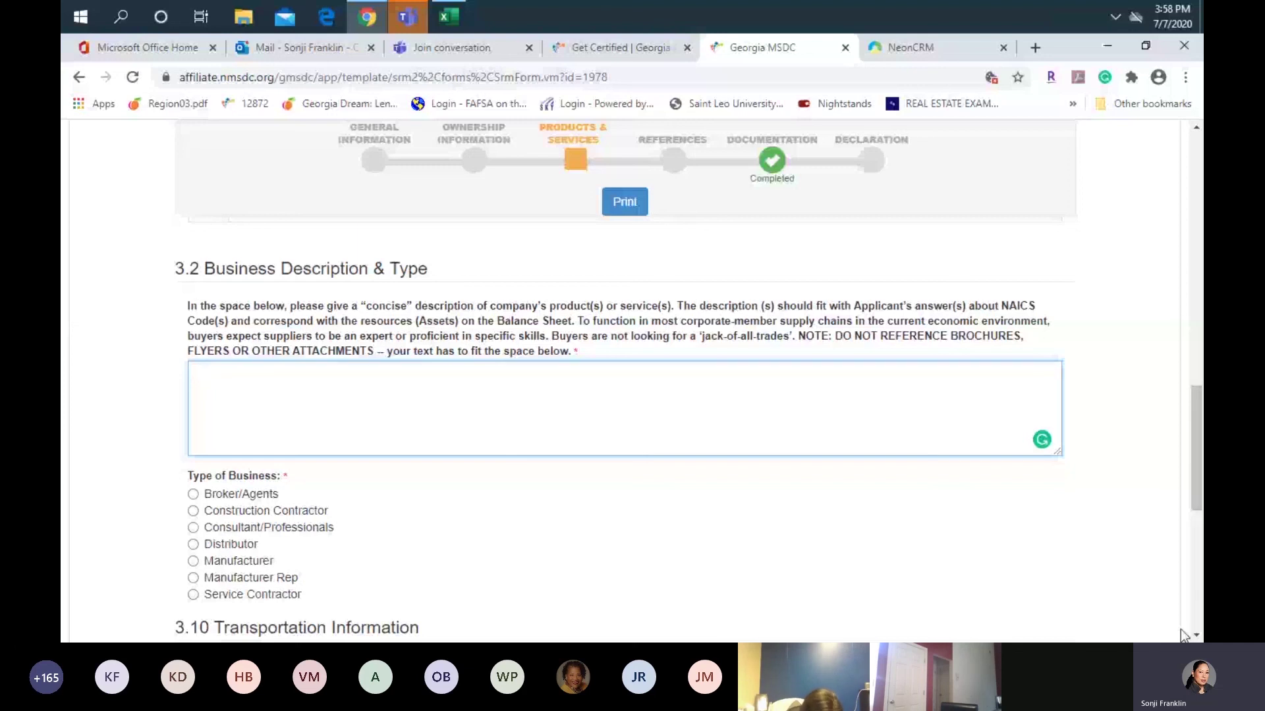
- Set Type of Business to Construction Contractor, Broker/Agents and finally Distributor to show the follow-up section for each
scroll(1180, 629, "down", 3)
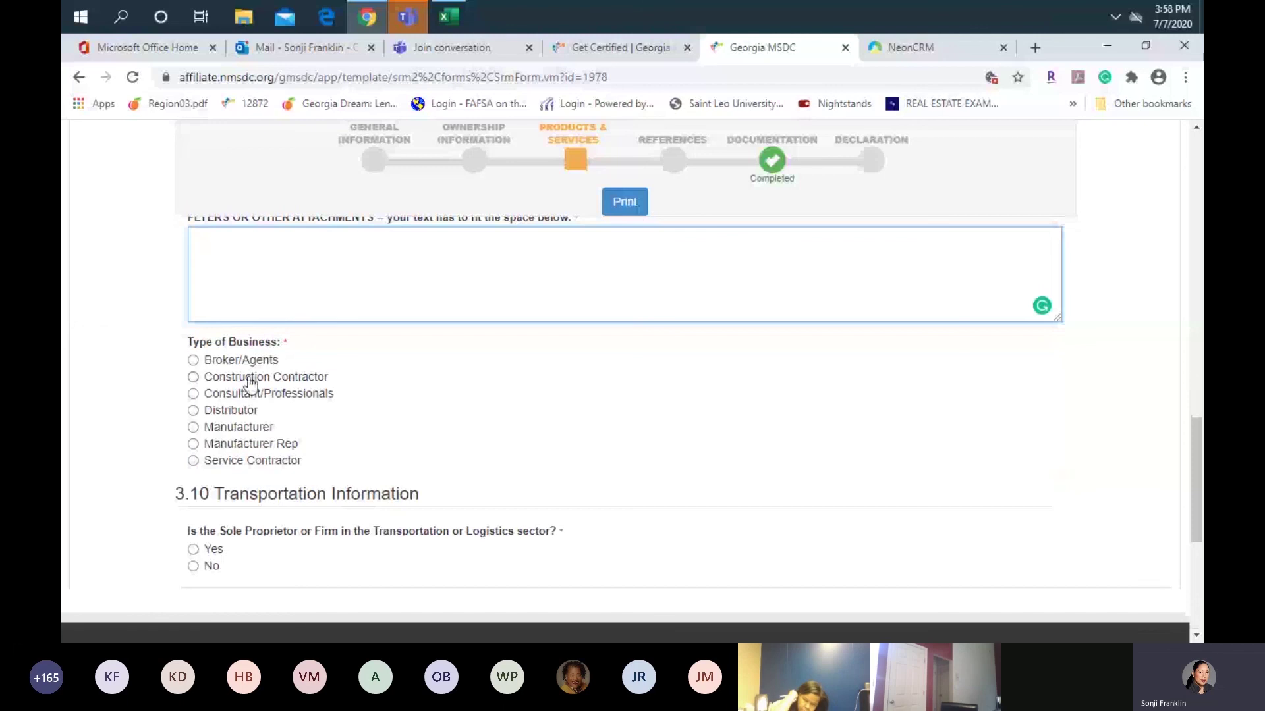
left_click(193, 377)
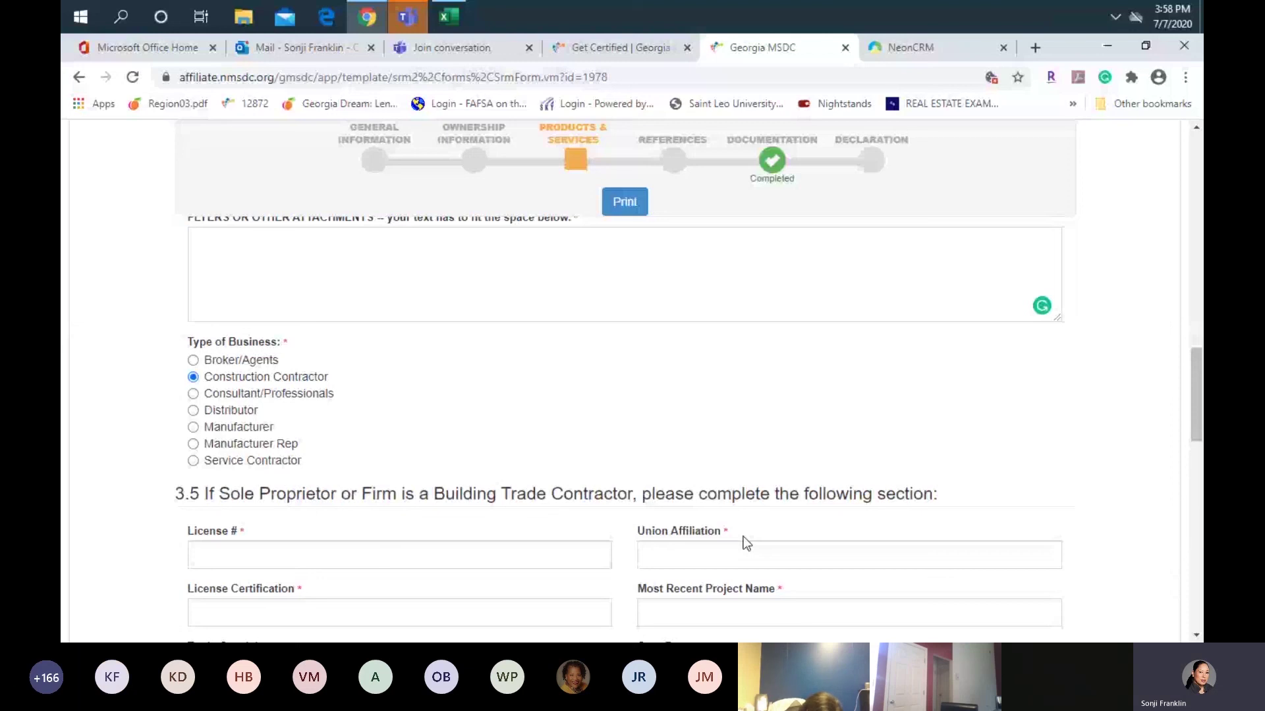
left_click(193, 361)
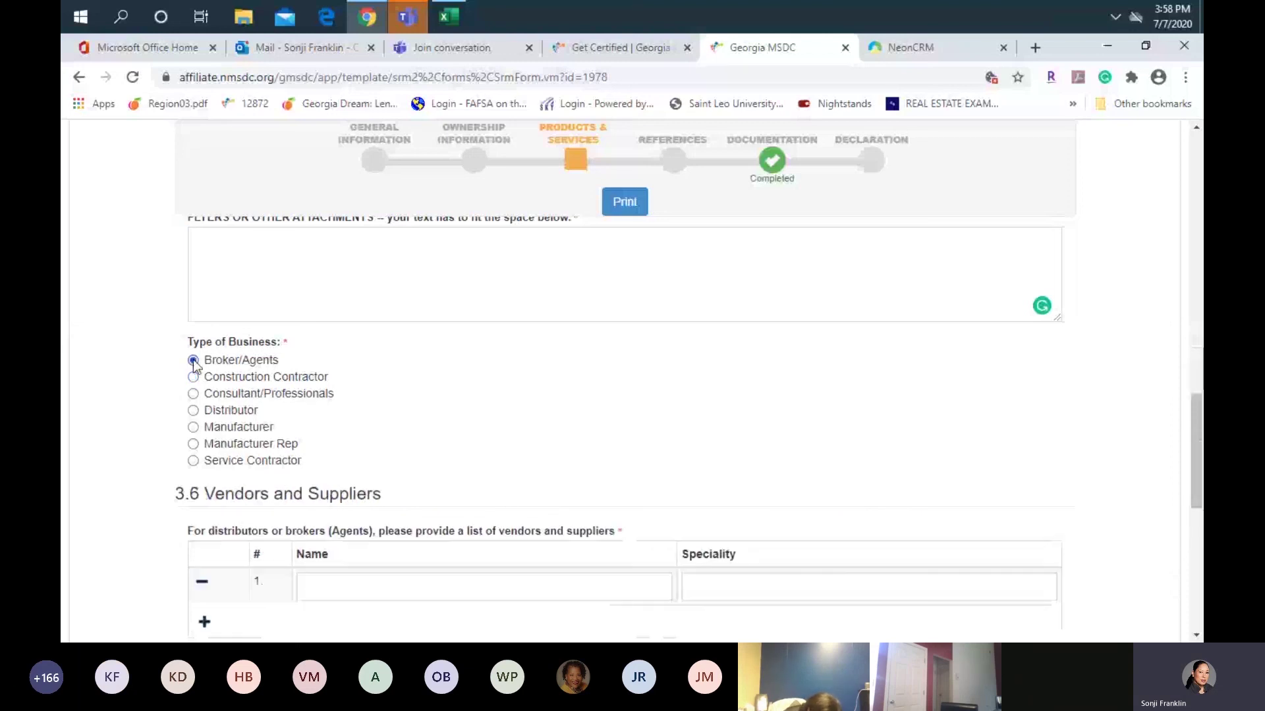
left_click(194, 411)
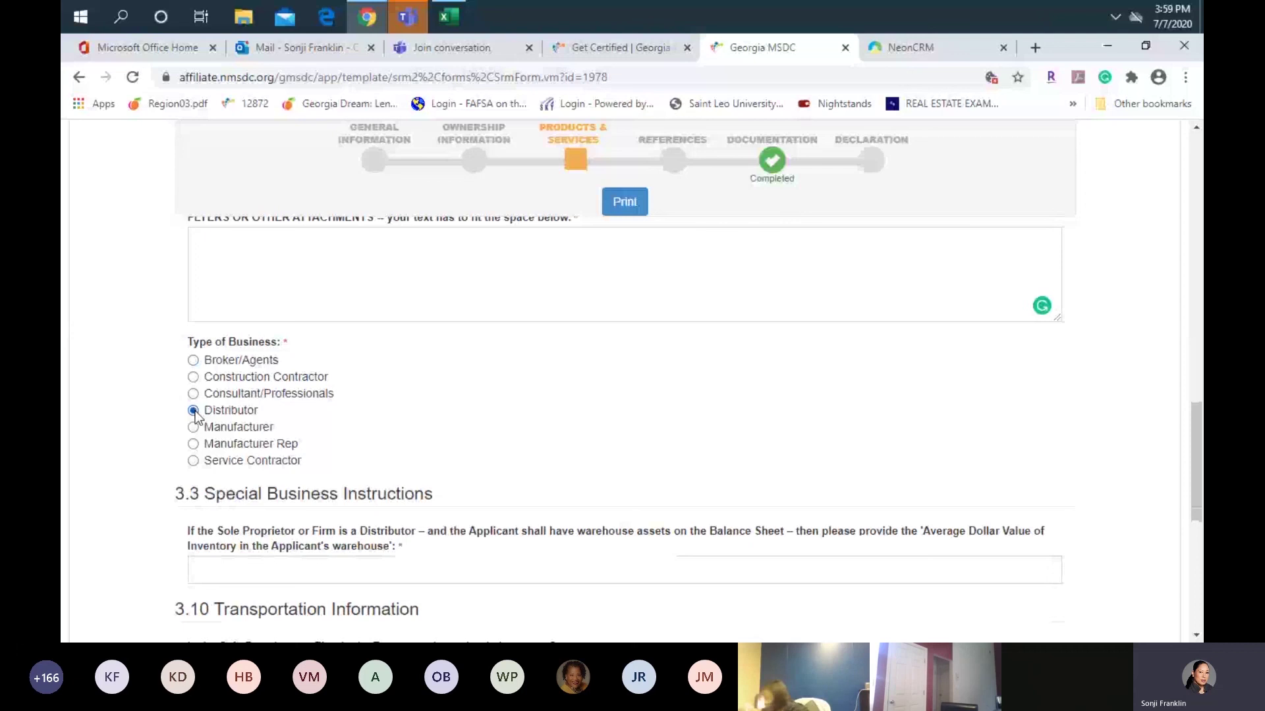
- Set Type of Business to Manufacturer, Consultant/Professionals and finally Service Contractor to show what each one requires
left_click(193, 427)
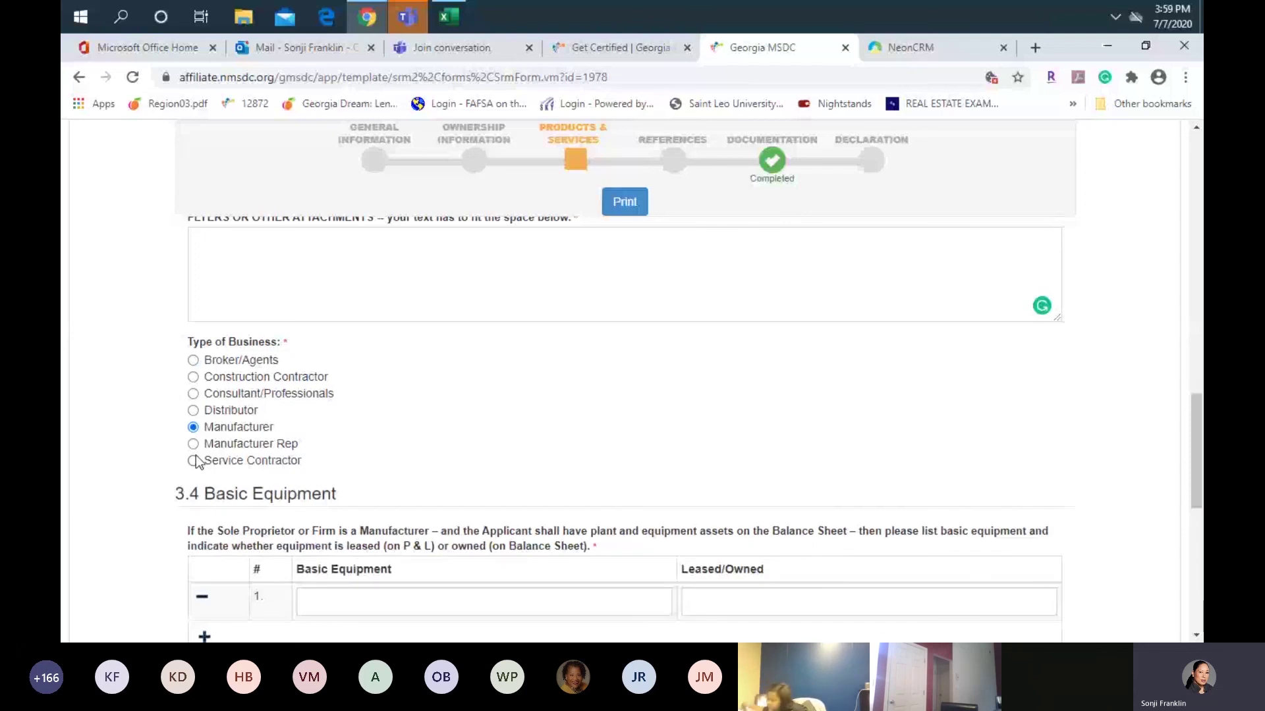
key("Up")
key("Up")
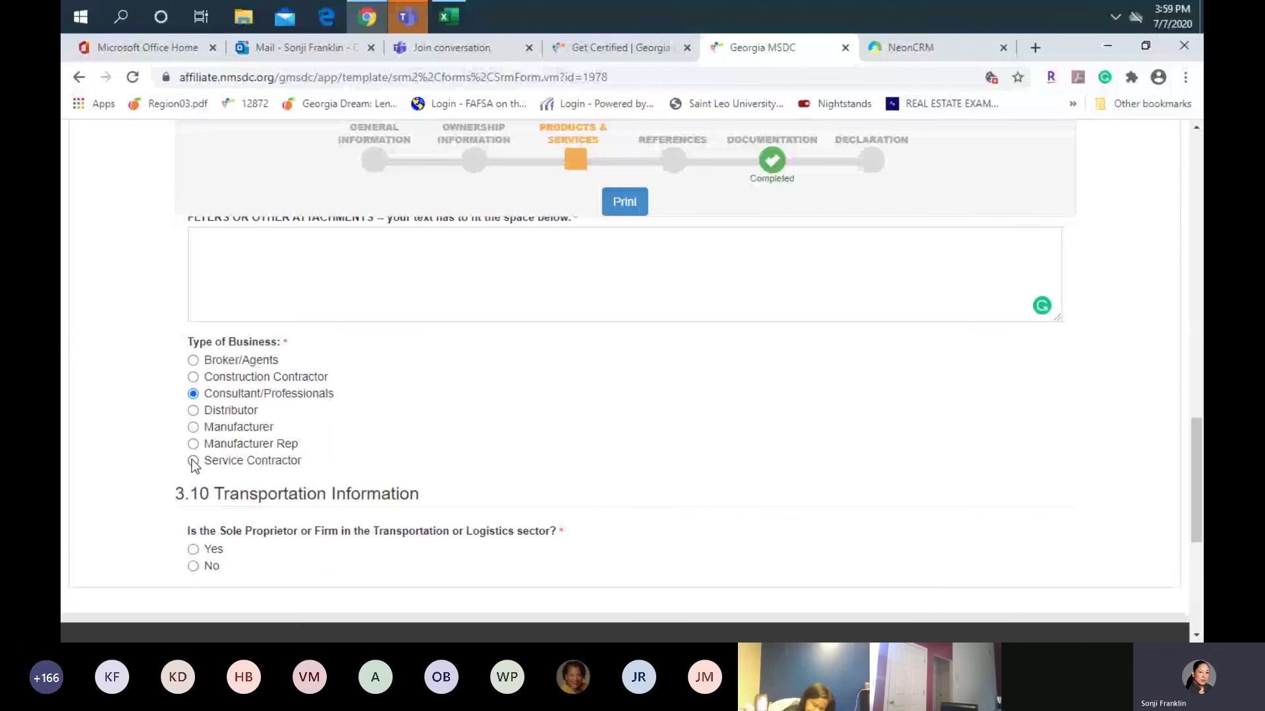
left_click(193, 461)
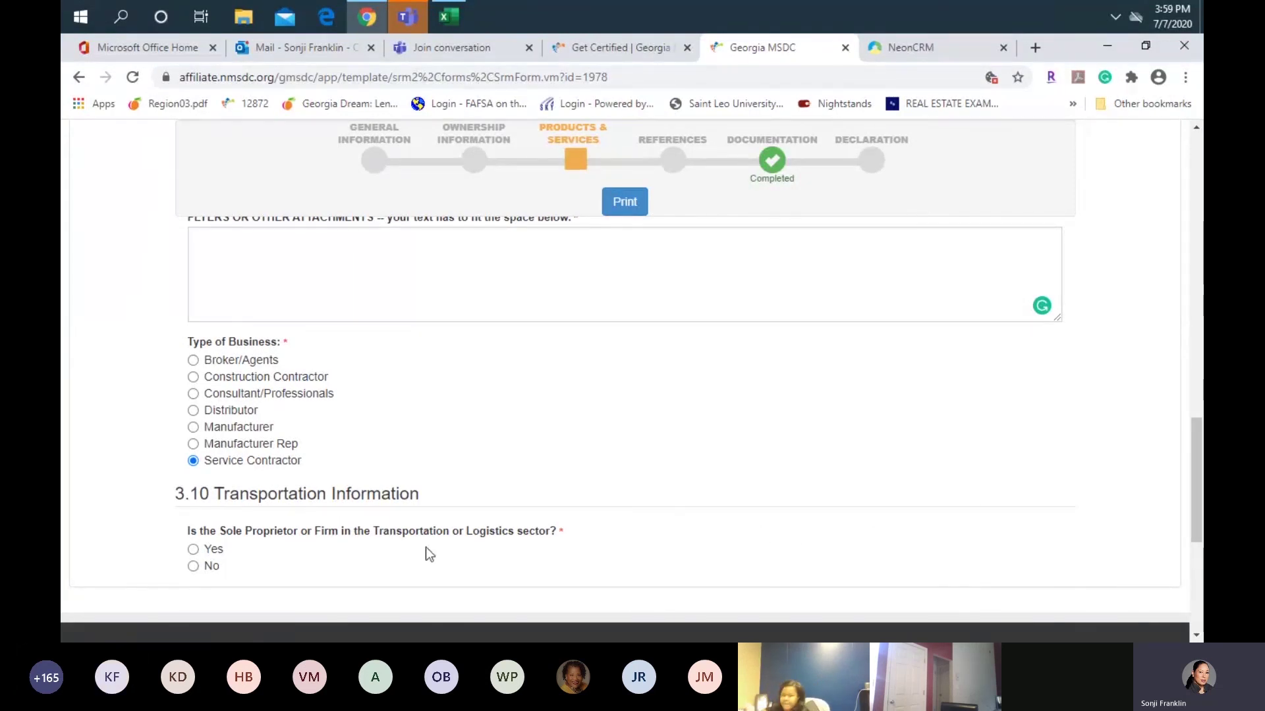
- Answer Yes to the Transportation or Logistics sector question in 3.10 and review the carrier, commodities and vehicle fields it adds
left_click(193, 552)
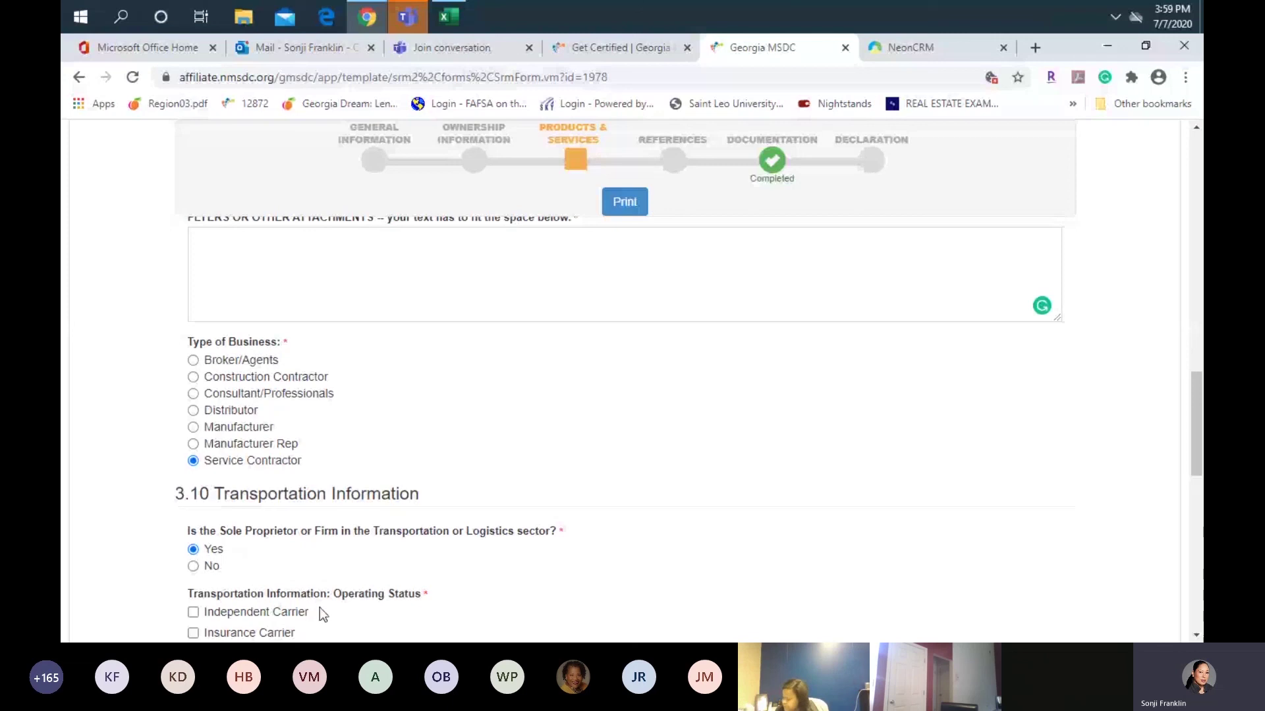
scroll(319, 607, "down", 3)
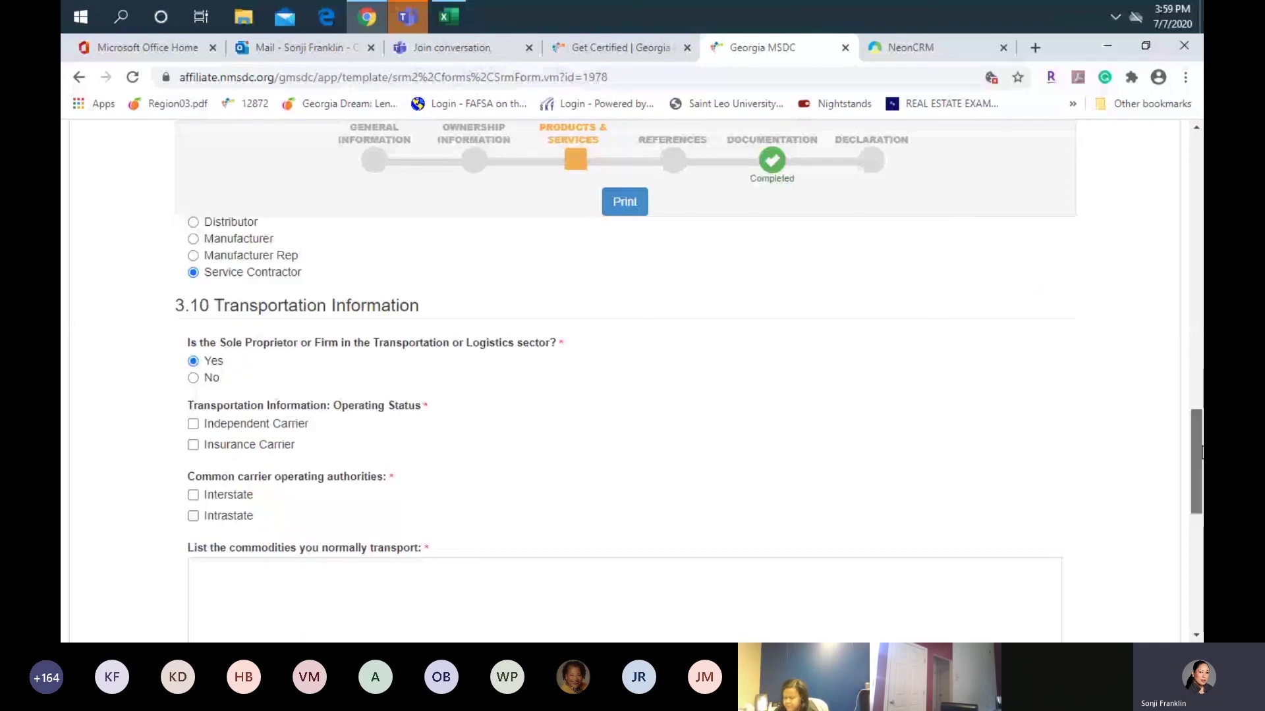
left_click_drag(1201, 454, 1201, 484)
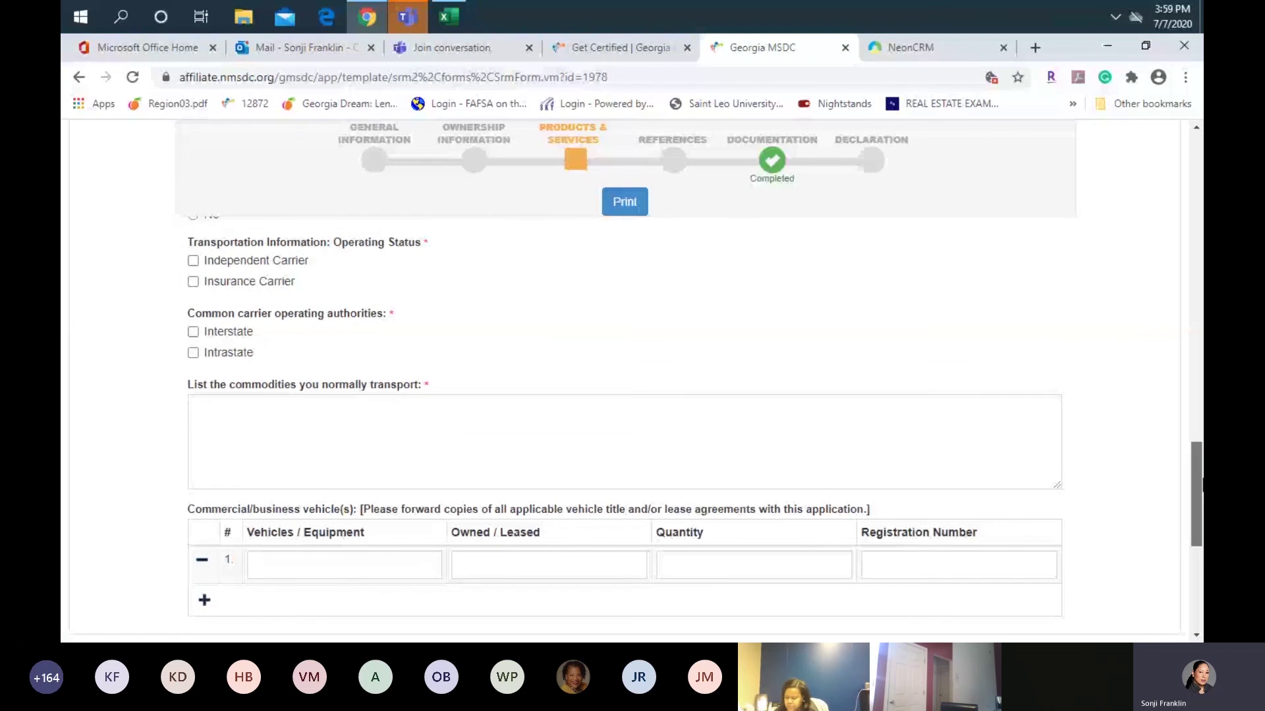
left_click_drag(1201, 484, 1200, 486)
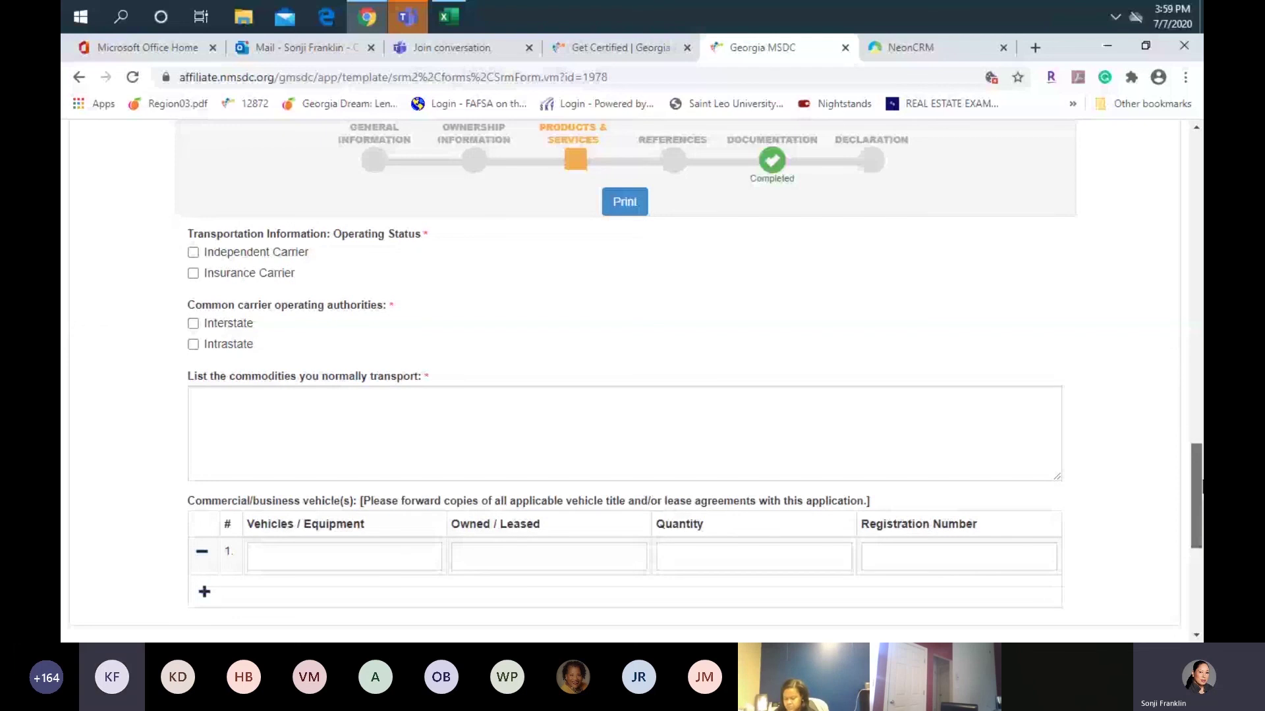
left_click_drag(1200, 486, 1187, 257)
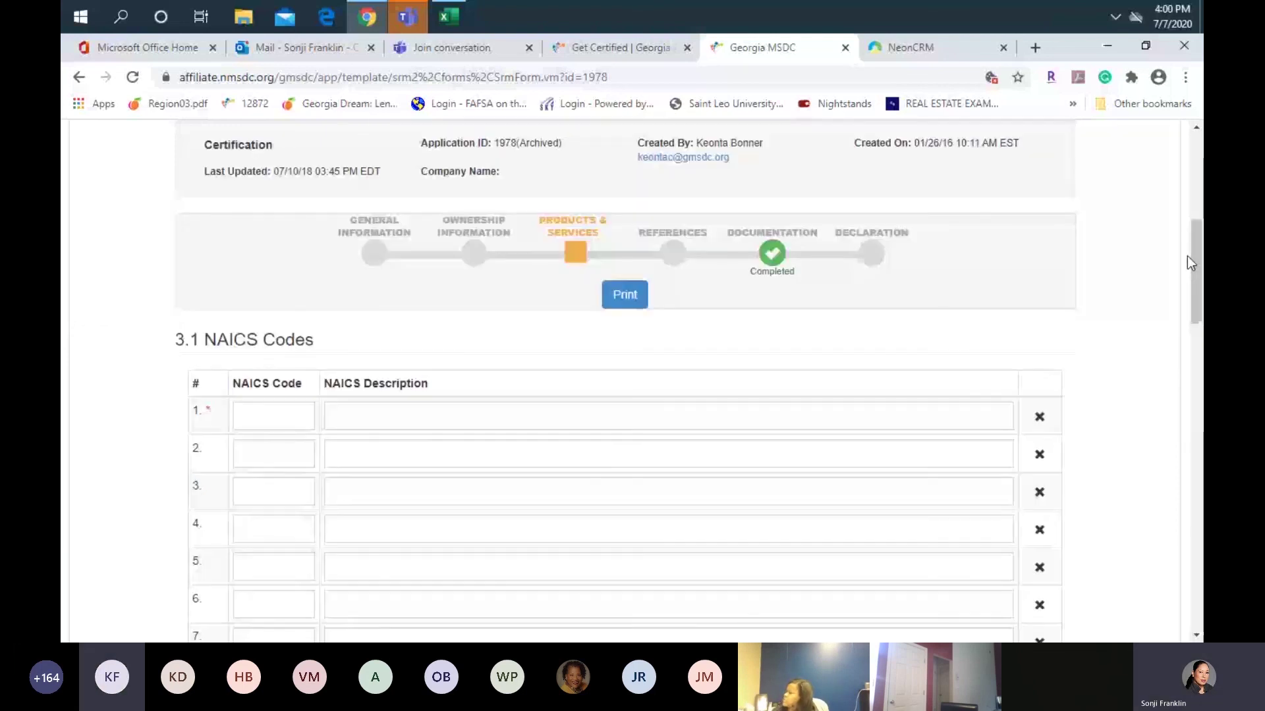
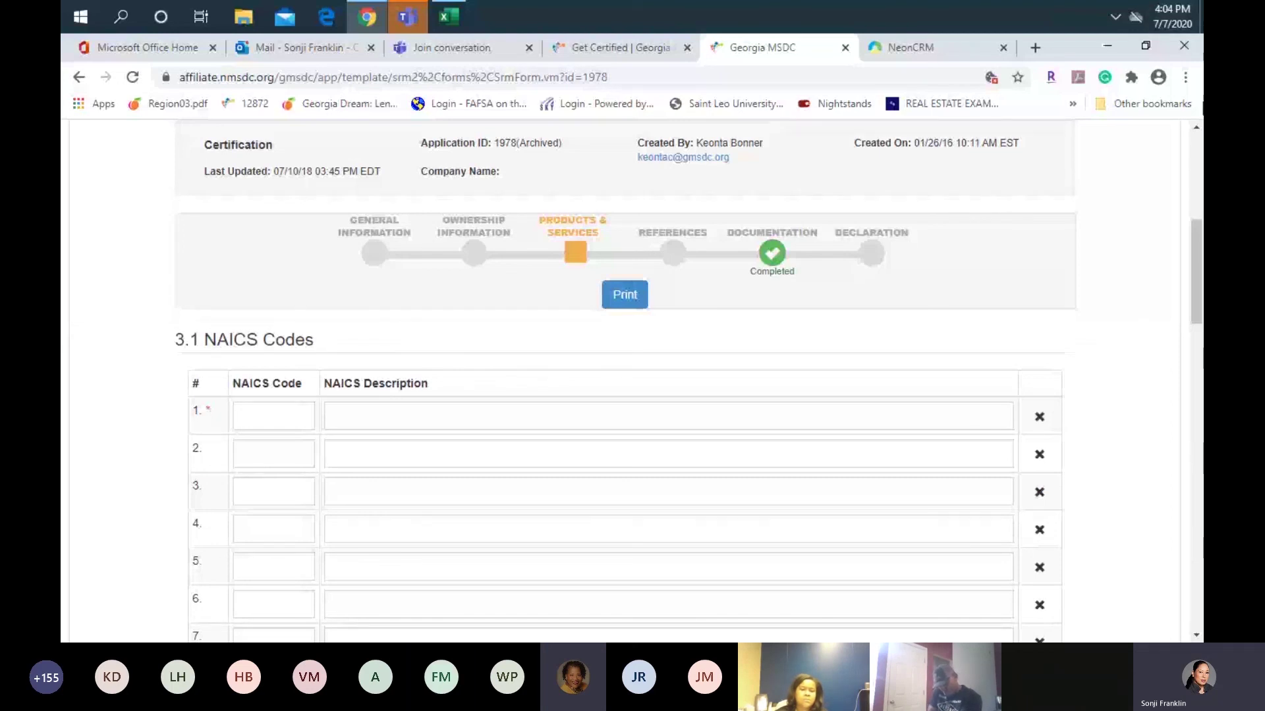
- Open the References section and review the primary customer industries, the three customer references and the bank references
left_click(1196, 129)
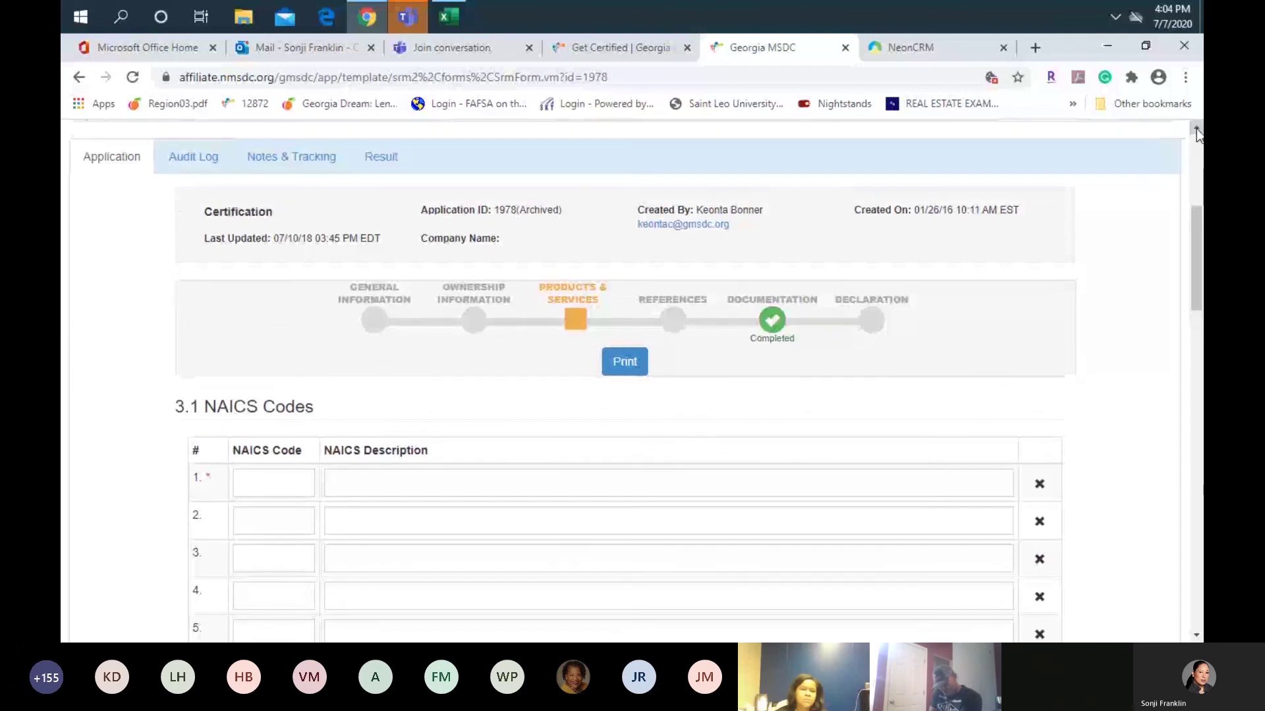
left_click(1196, 128)
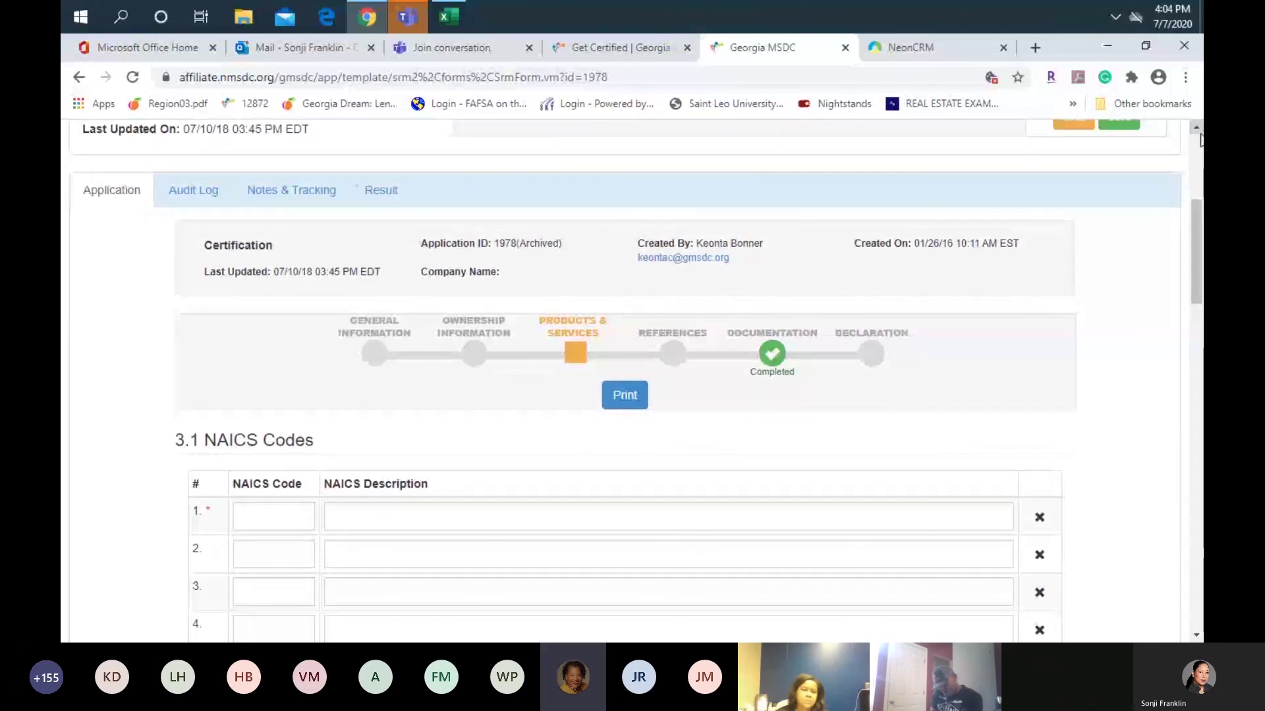
left_click(1197, 636)
left_click(1197, 635)
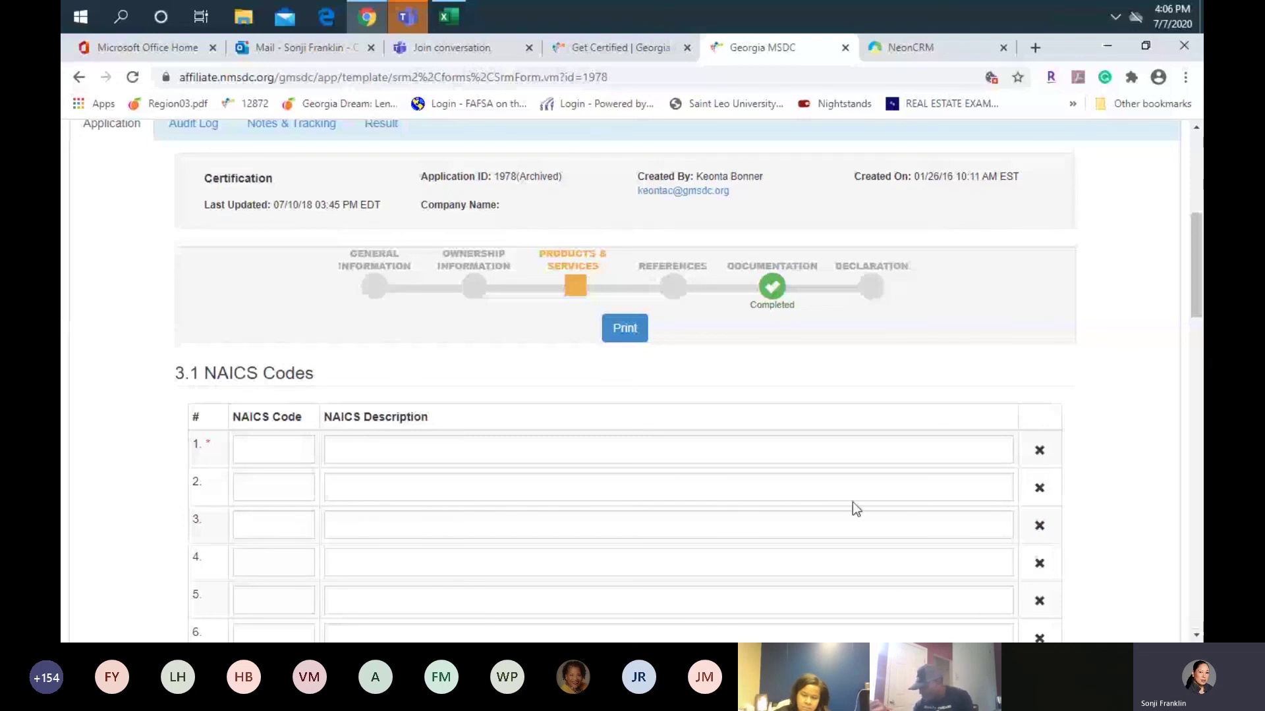
left_click(672, 288)
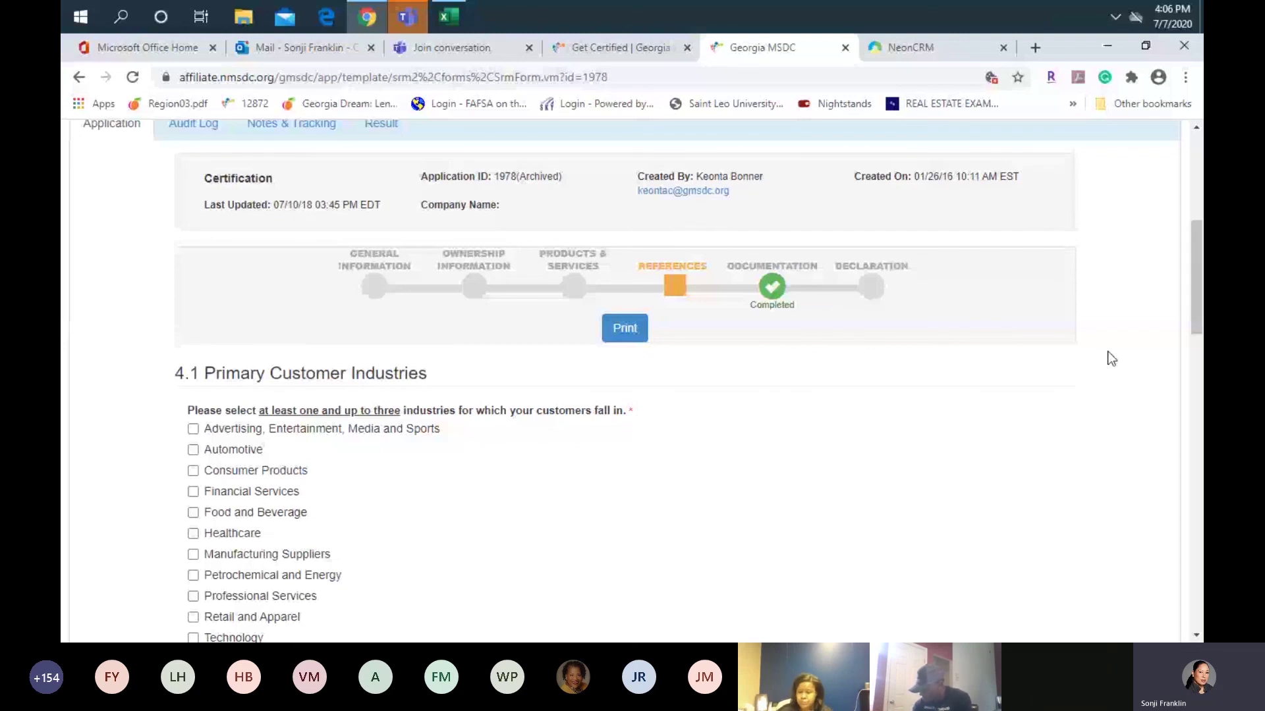
left_click_drag(1198, 307, 1201, 409)
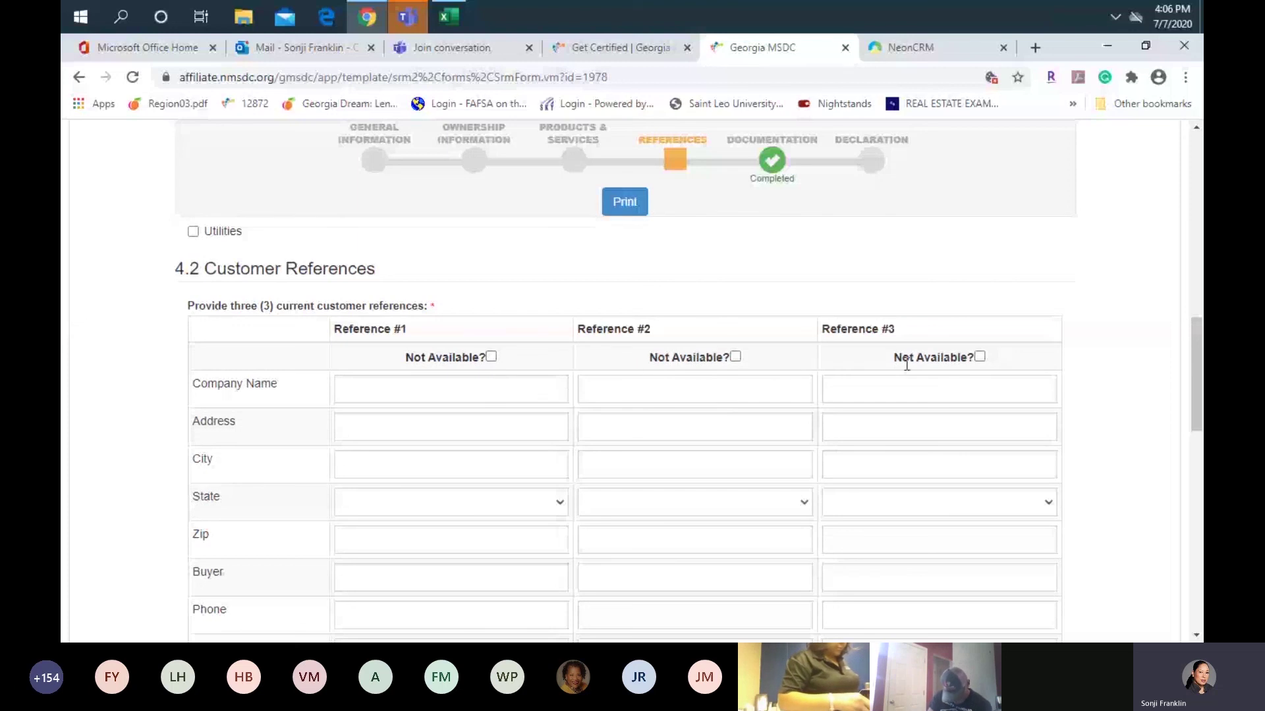
left_click_drag(1200, 359, 1201, 468)
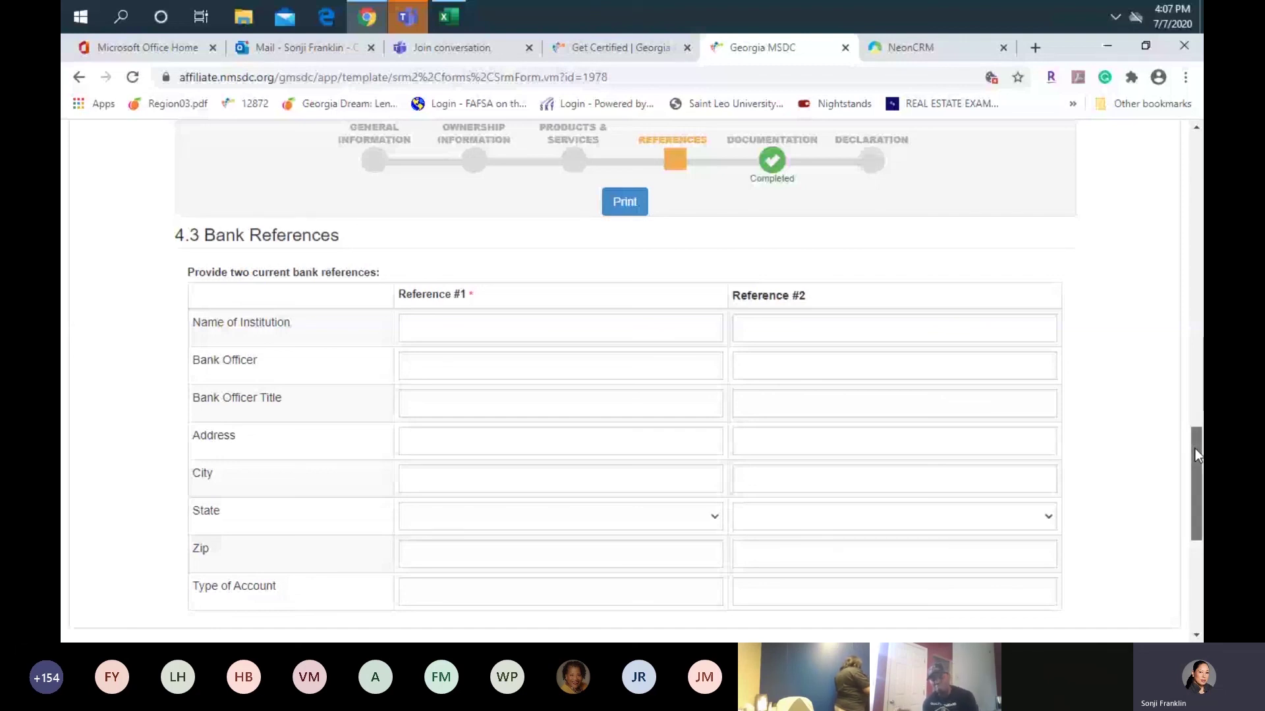
left_click_drag(1195, 454, 1178, 240)
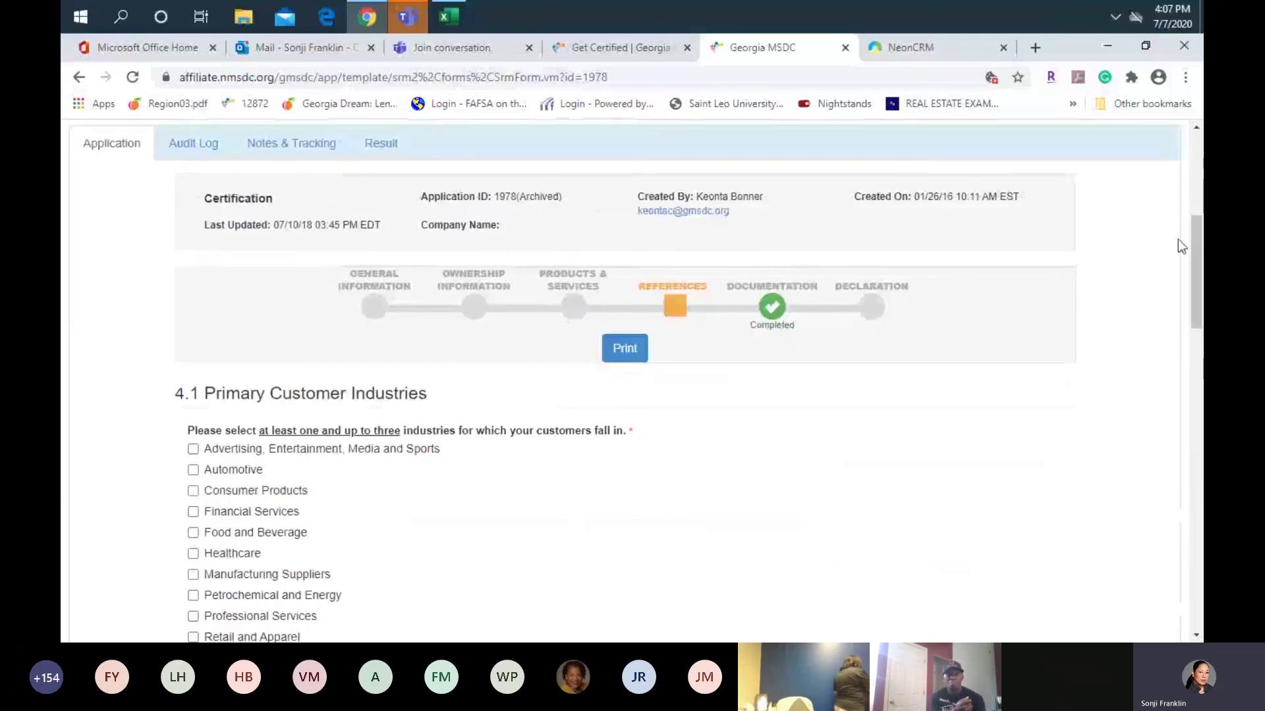
- Open the Documentation section and select Limited Liability Corporation or Company as the legal business structure
left_click(773, 307)
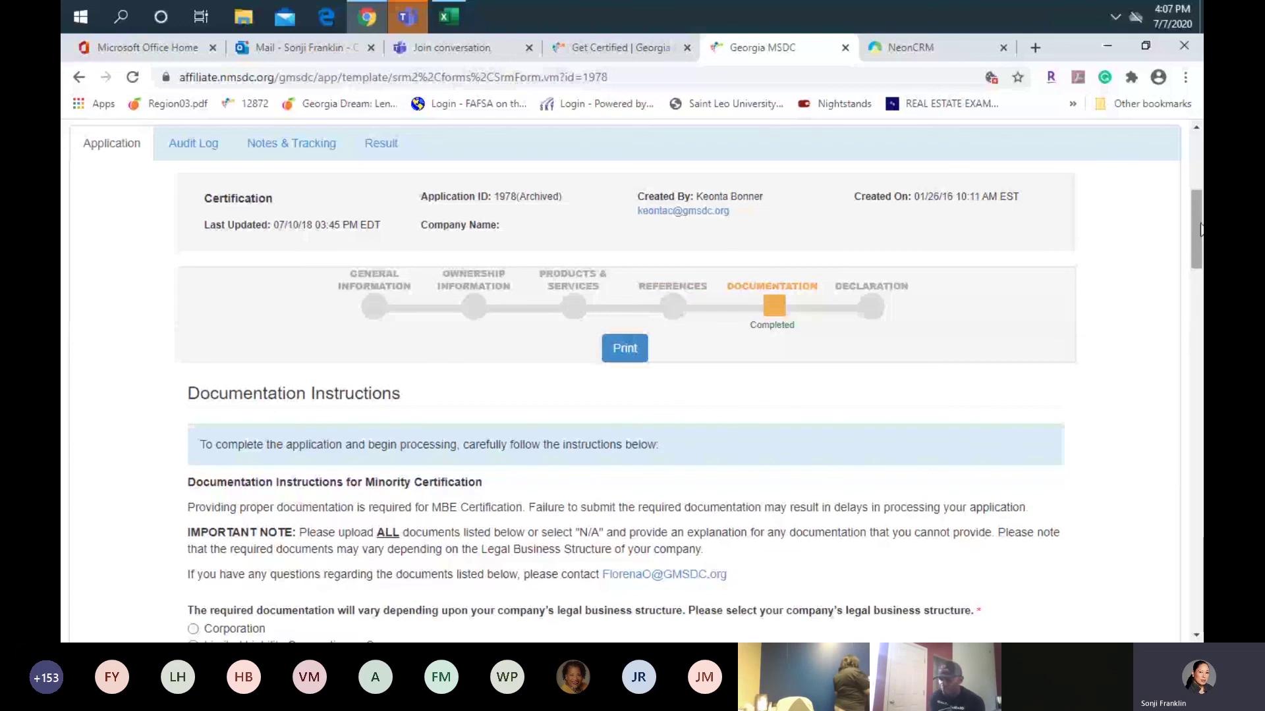
left_click_drag(1200, 229, 1201, 252)
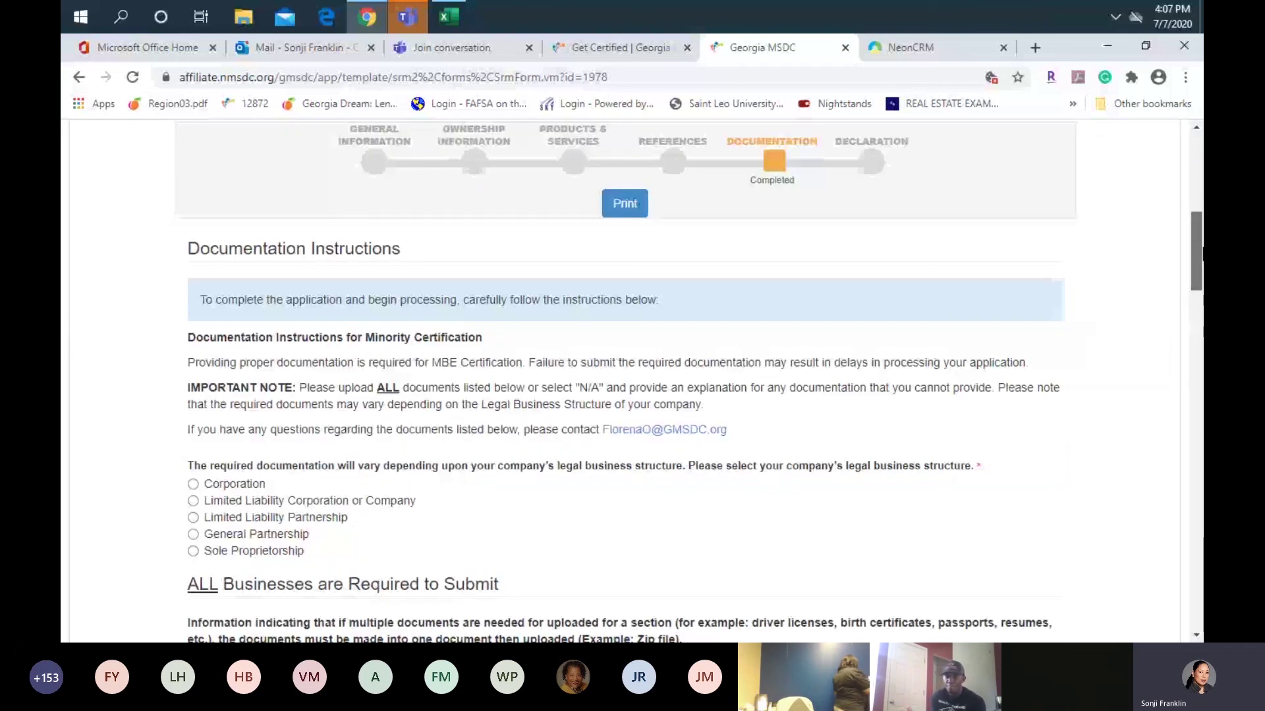
left_click_drag(1201, 252, 1200, 255)
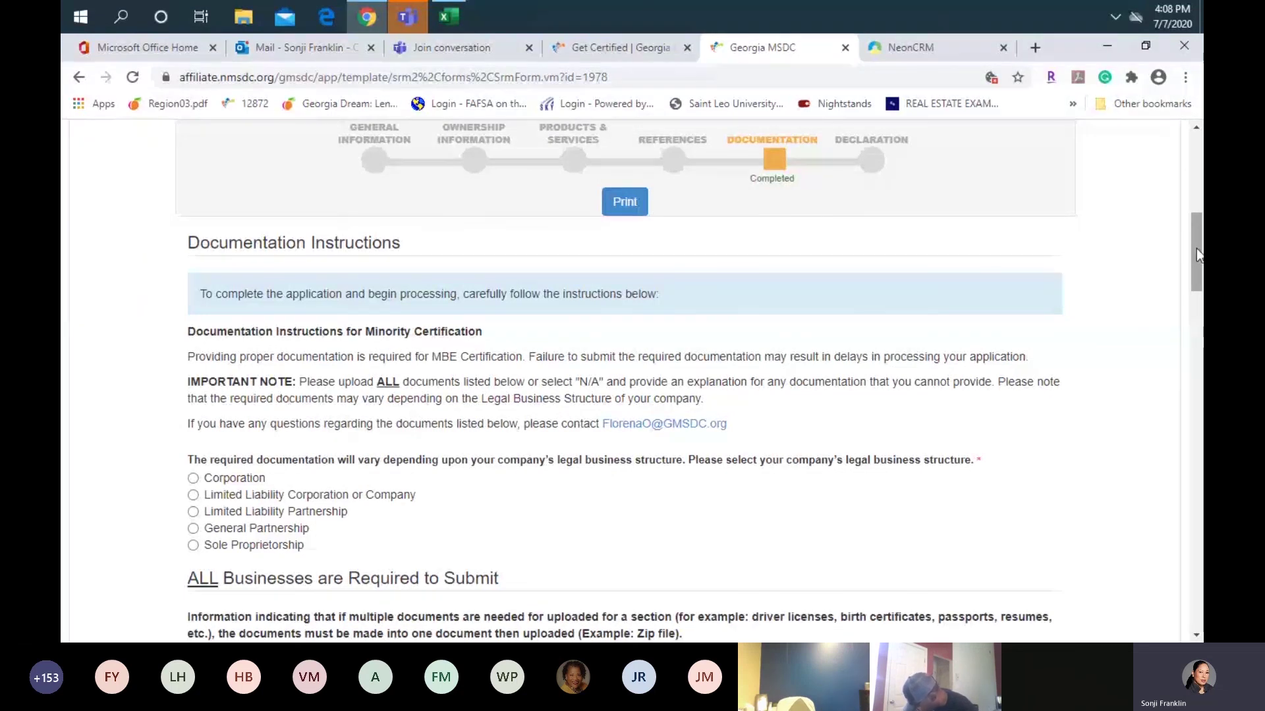
left_click_drag(1197, 256, 1199, 286)
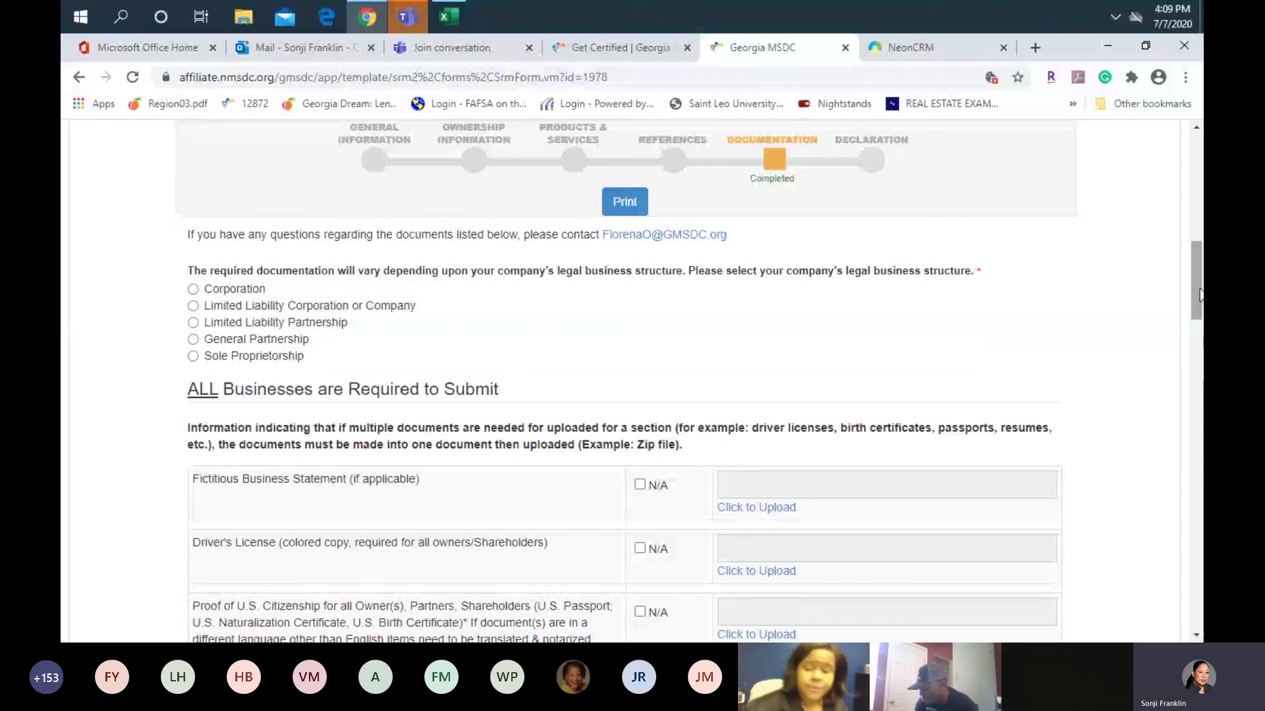
left_click(193, 307)
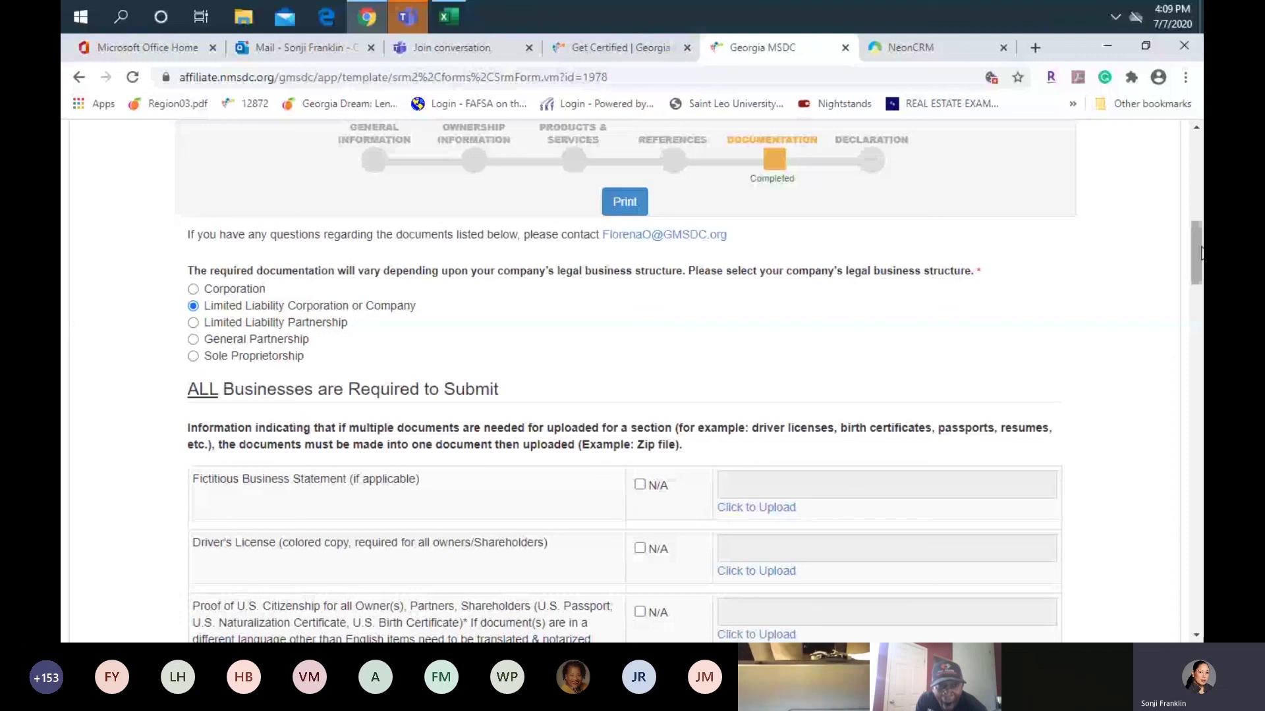
- Examine the documents required of all businesses, from the Fictitious Business Statement through proof of citizenship and ethnicity to resumes and tax returns
left_click_drag(1200, 254, 1200, 263)
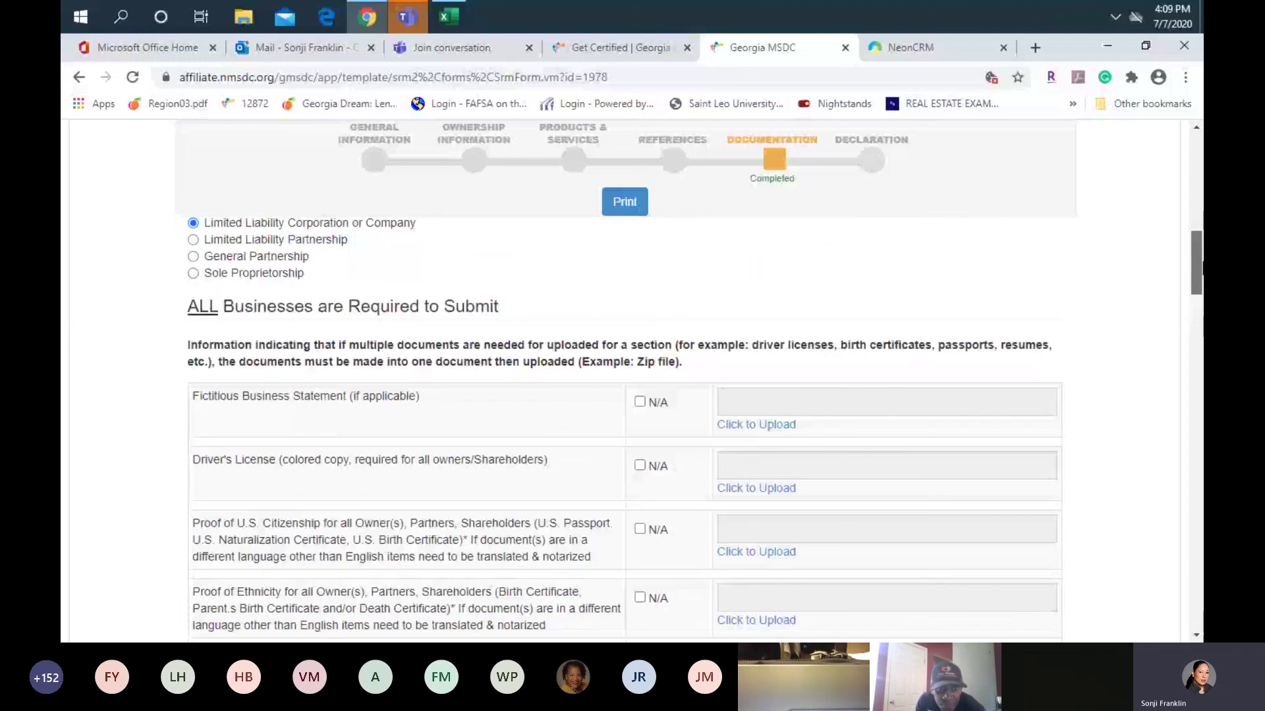
left_click_drag(1201, 265, 1201, 262)
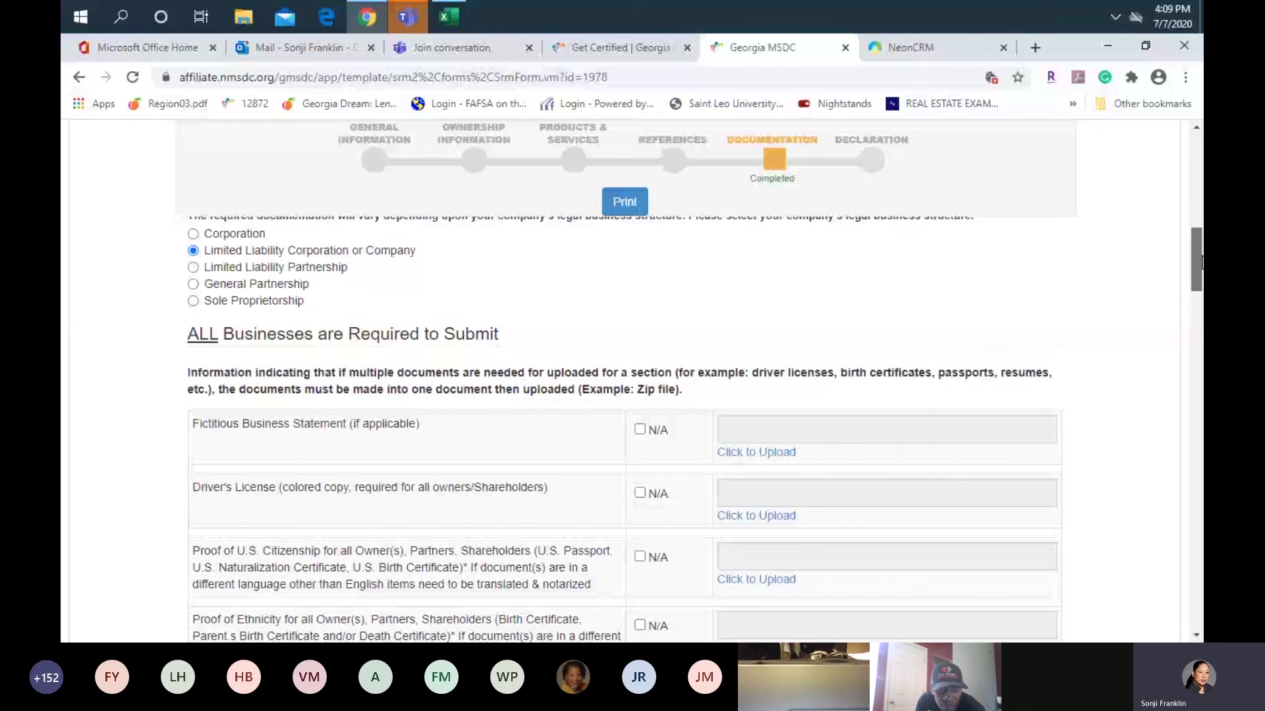
left_click_drag(1200, 262, 1200, 265)
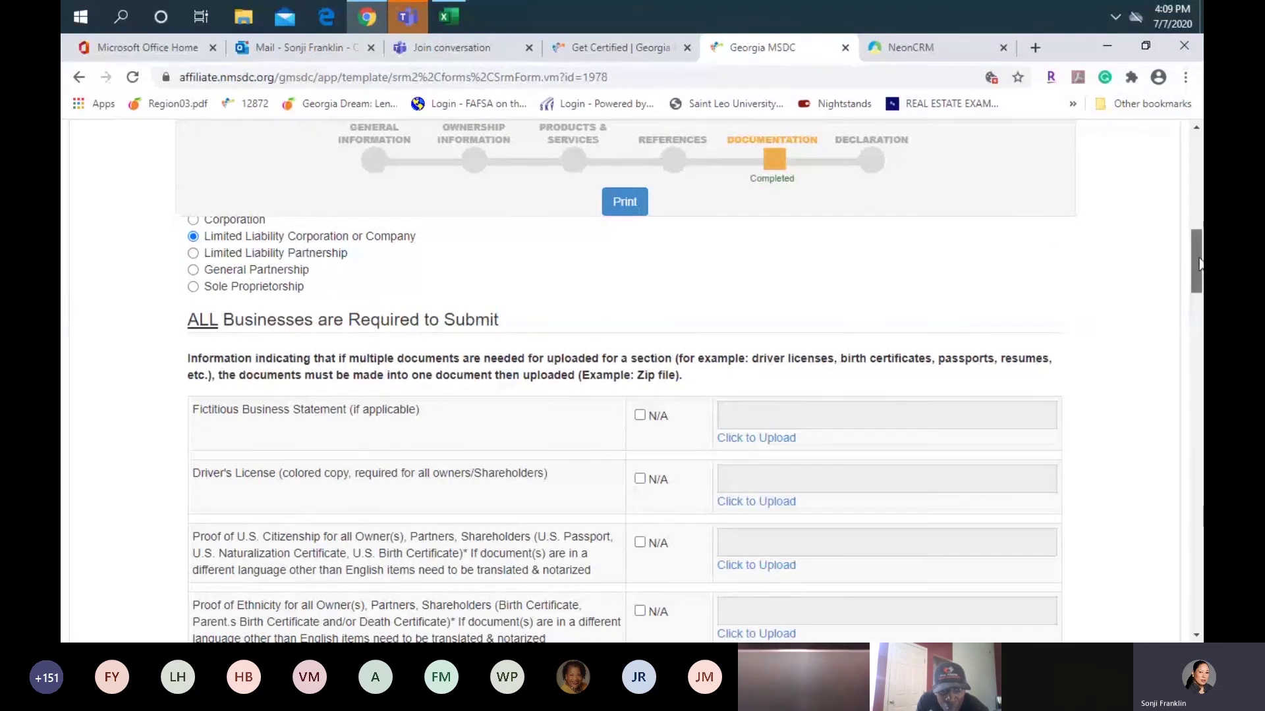
scroll(1194, 267, "down", 1)
scroll(1113, 291, "up", 1)
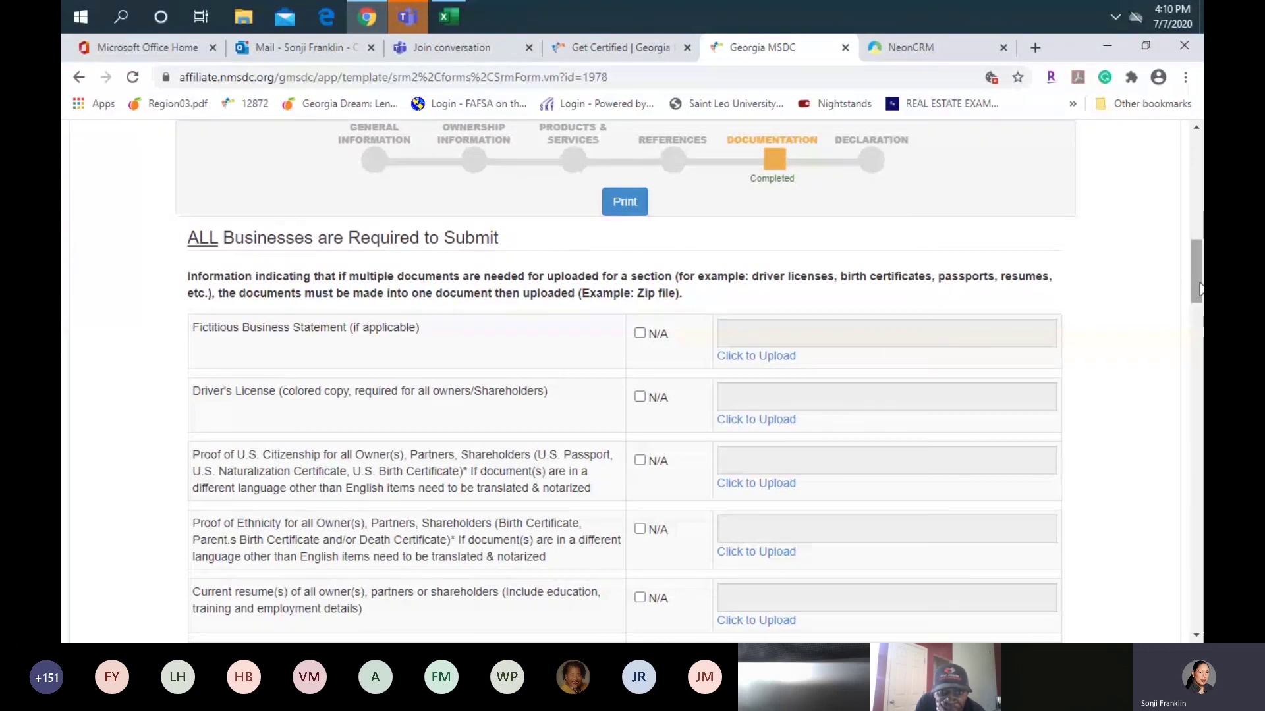
left_click_drag(1199, 288, 1200, 304)
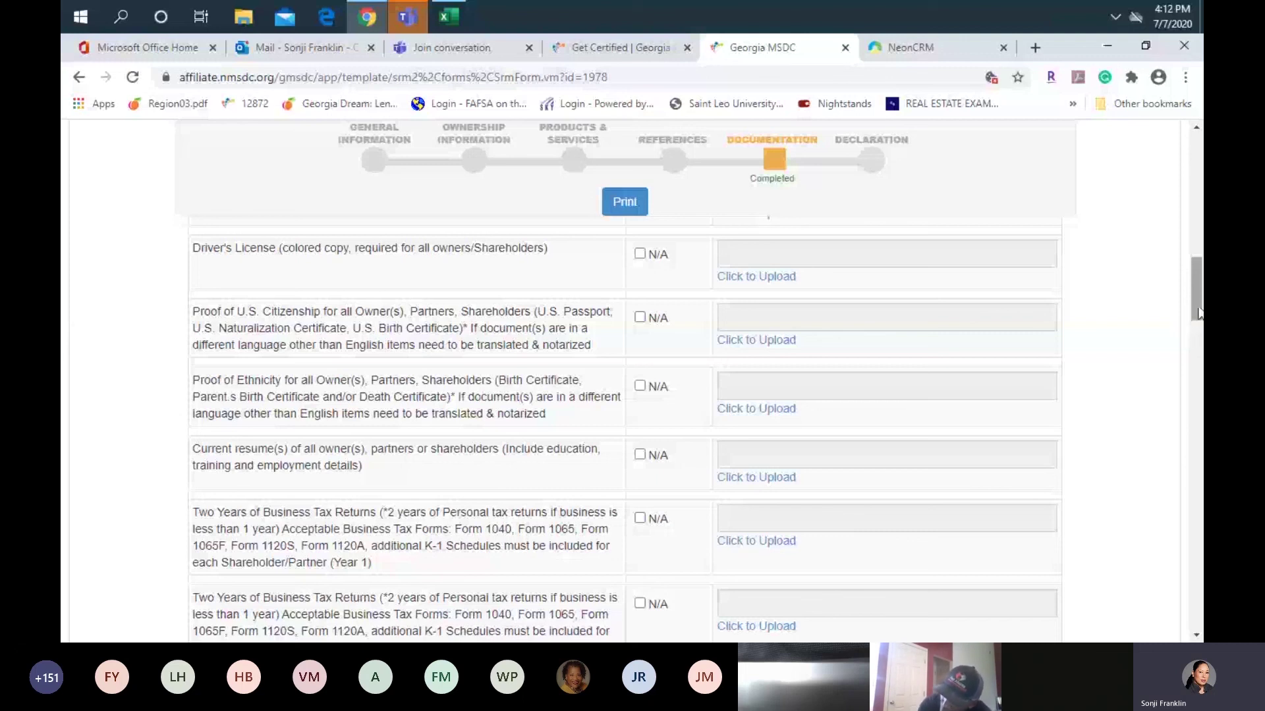
left_click_drag(1199, 312, 1198, 337)
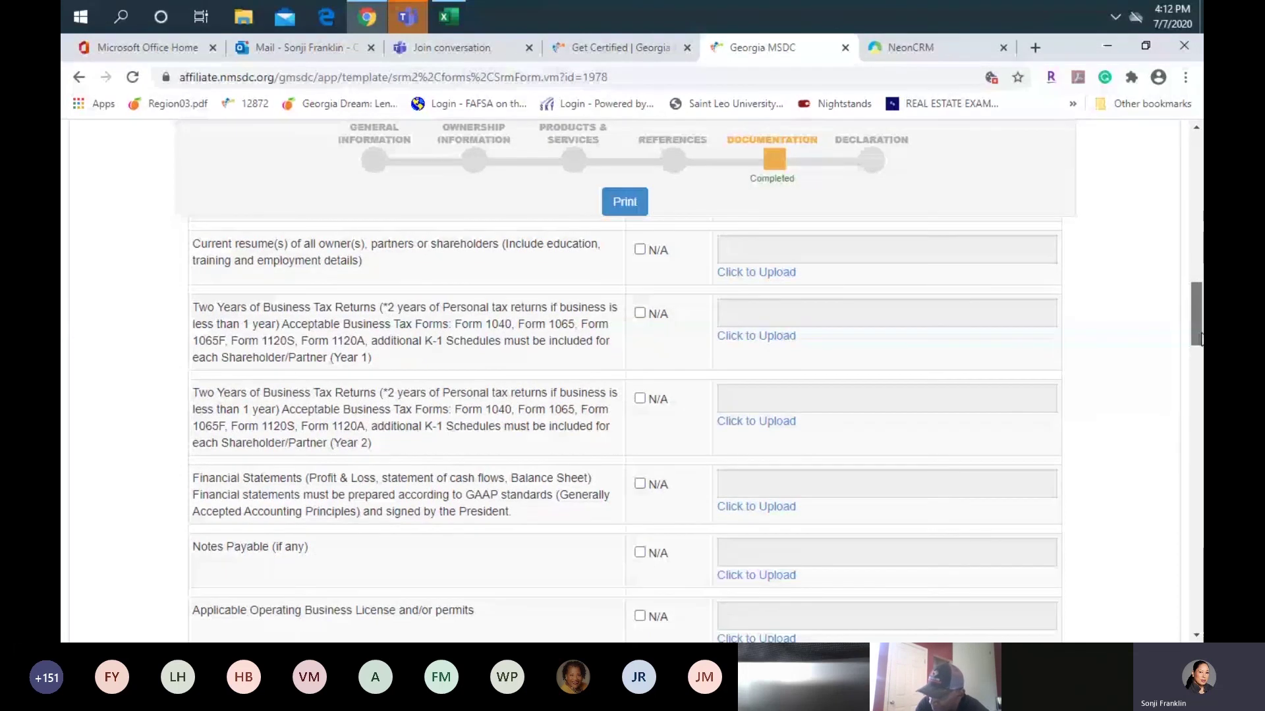
left_click_drag(1200, 336, 1199, 334)
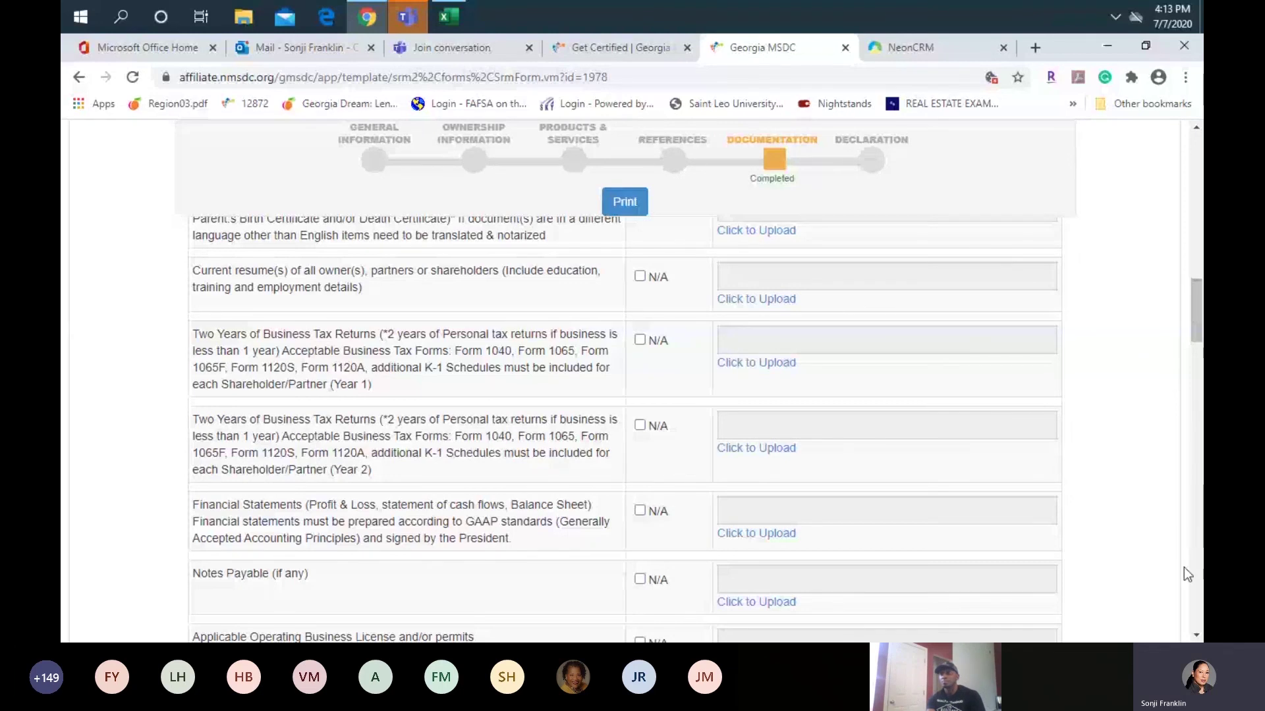
- Examine the remaining documents required of all businesses, including financial statements, licenses, lease agreements, equipment, work history and bonding capacity
scroll(1184, 571, "down", 4)
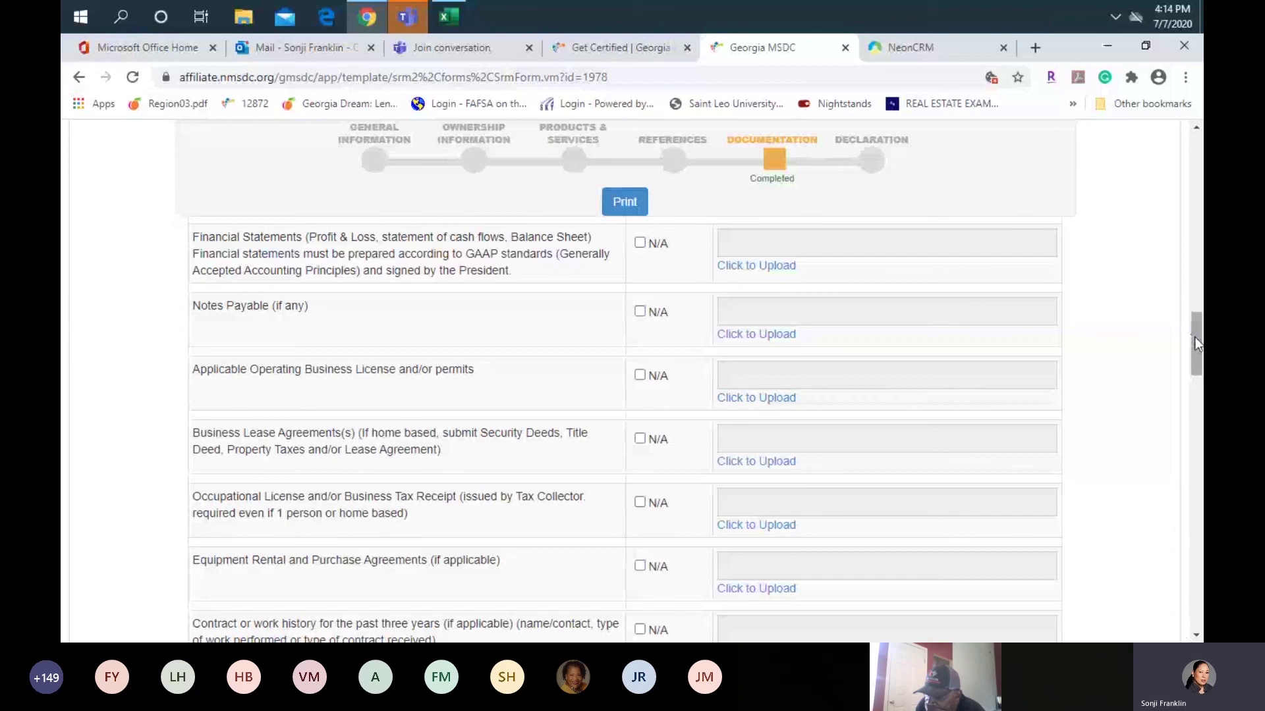
left_click_drag(1195, 338, 1200, 363)
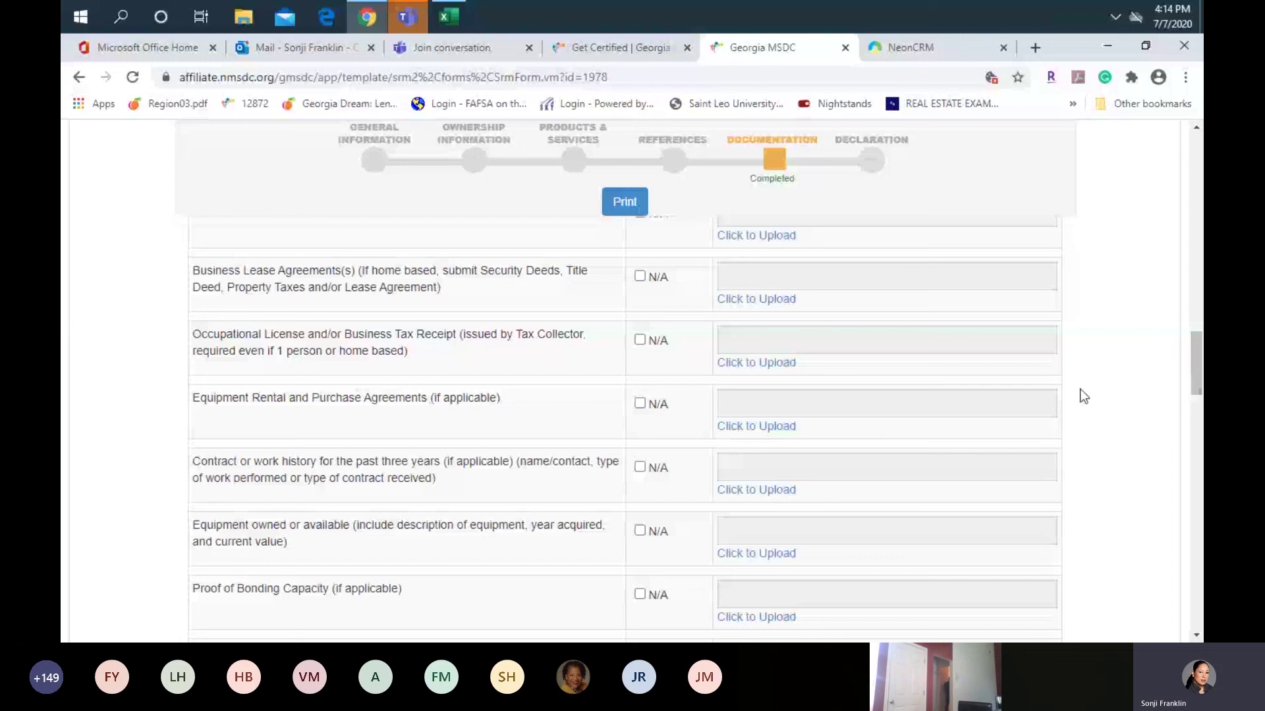
left_click(1196, 636)
left_click(1196, 636)
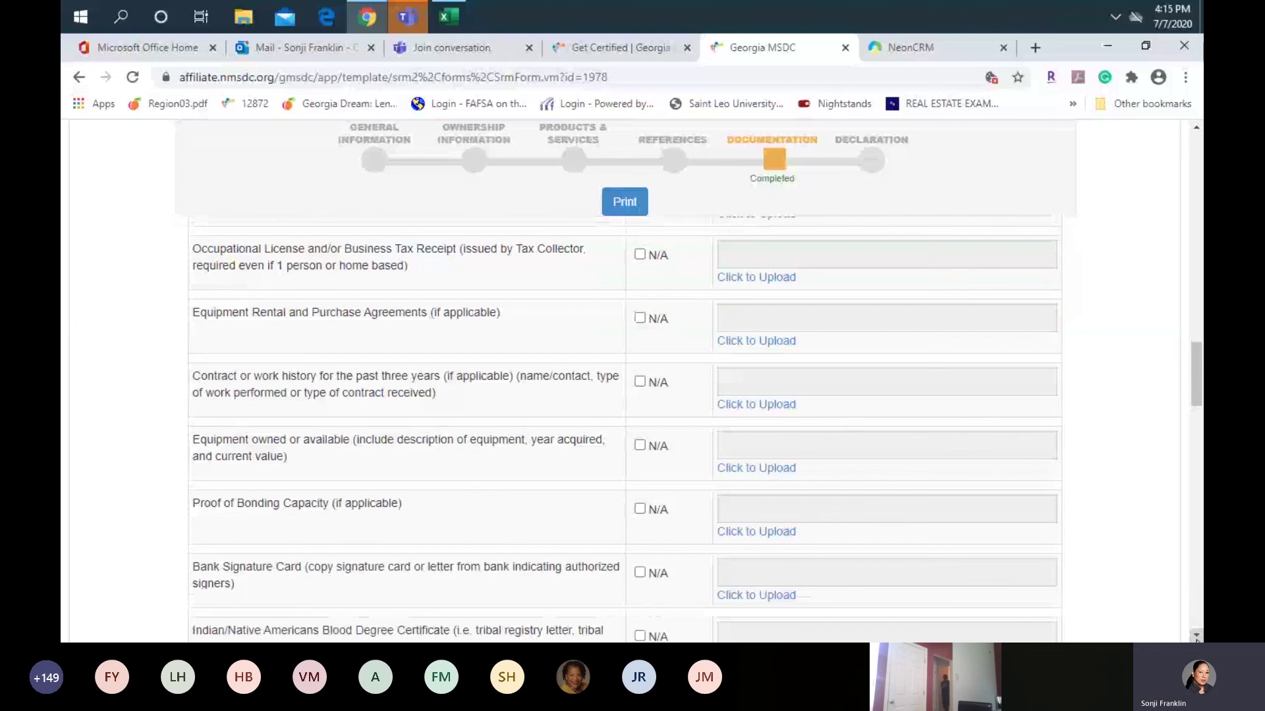
left_click(1196, 635)
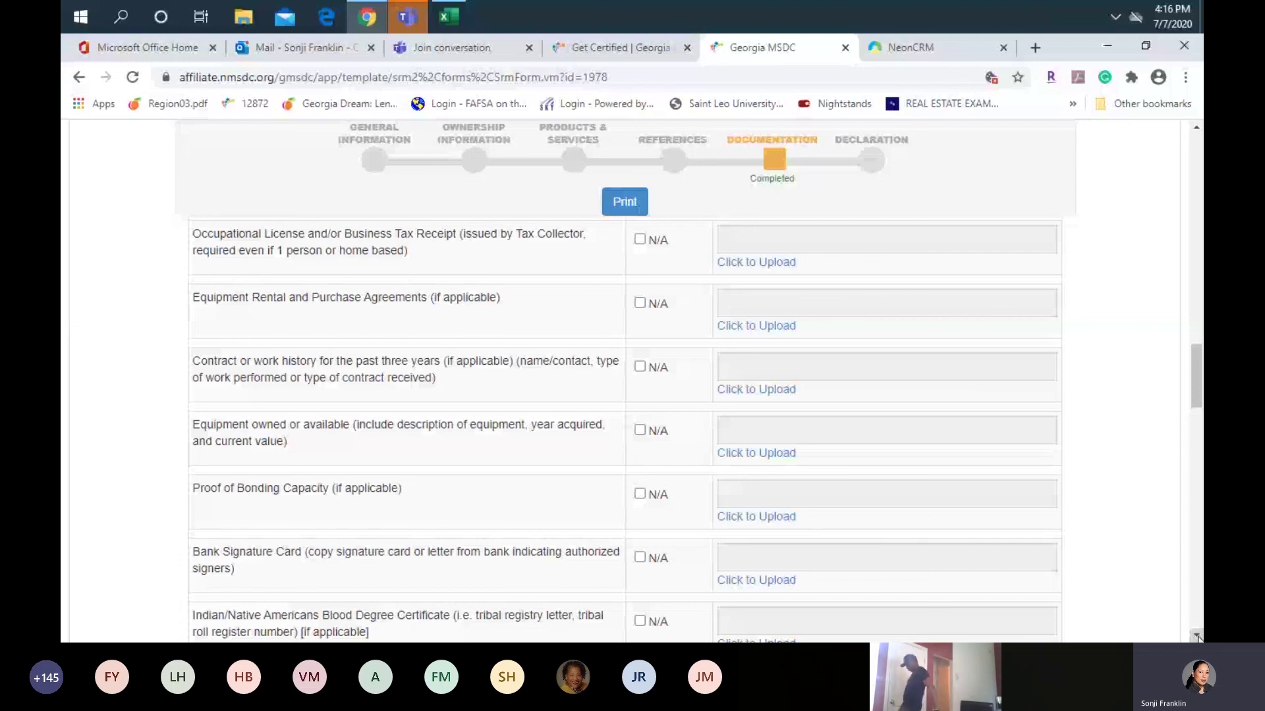
left_click(1196, 636)
- Examine the documents required of LLCs, from the Certificate of Organization to the Foreign Entity Certificate, and the Miscellaneous Attachments area
scroll(1197, 635, "down", 3)
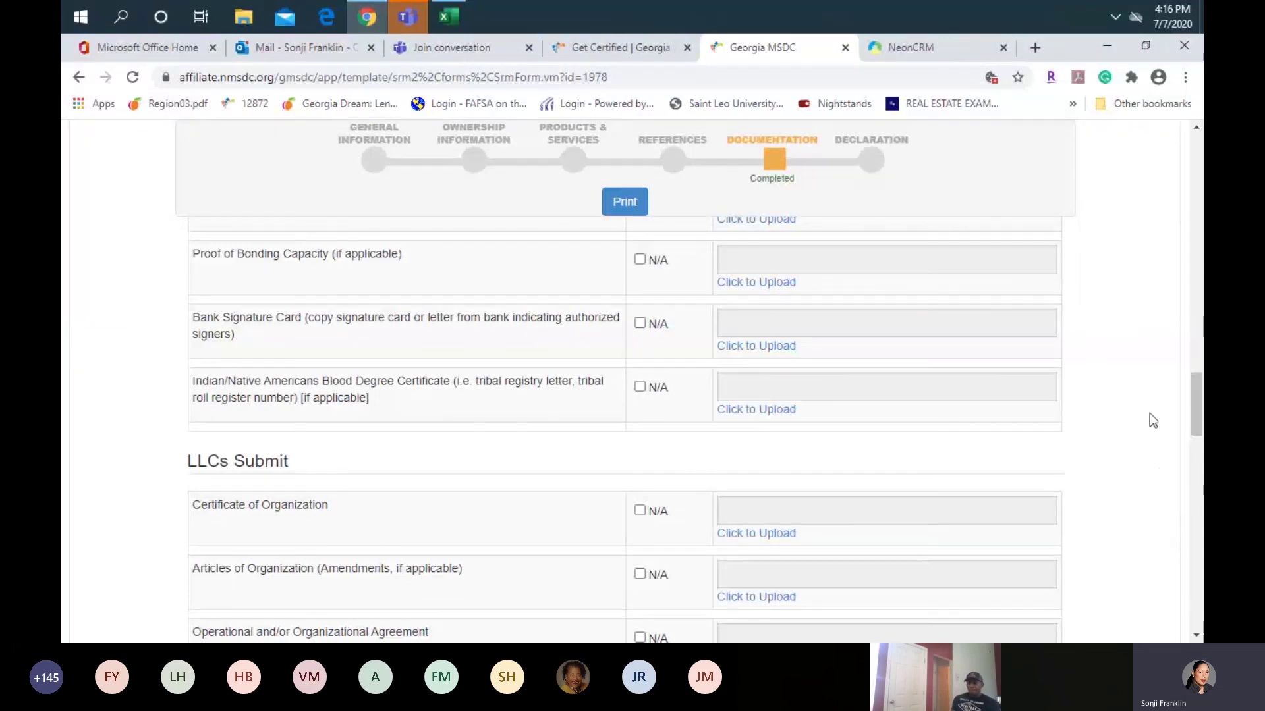
left_click_drag(1192, 403, 1202, 419)
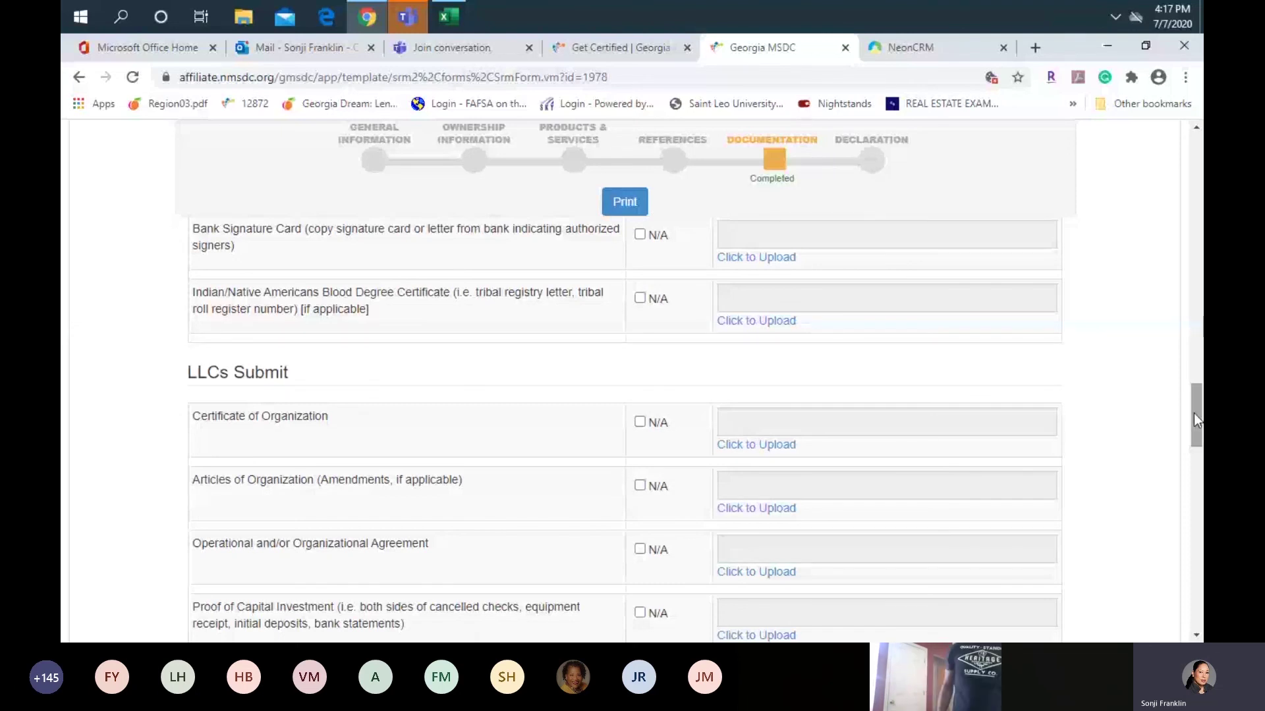
left_click_drag(1194, 410, 1200, 431)
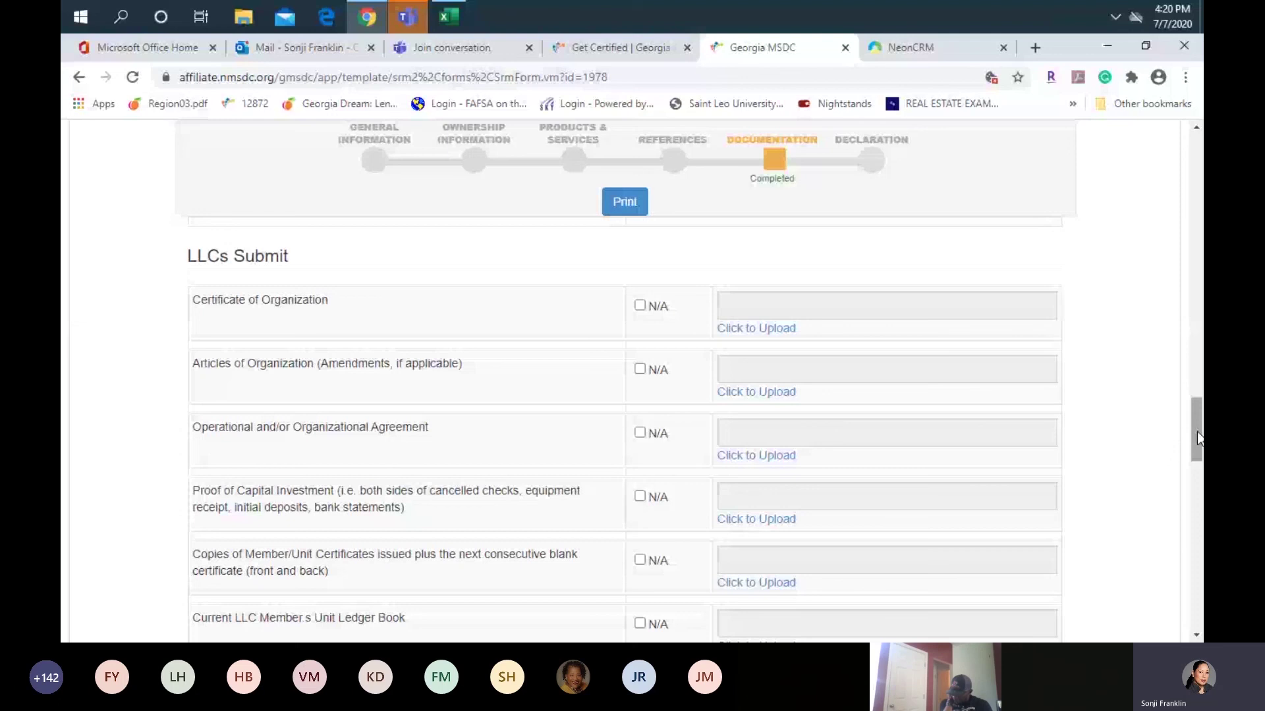
left_click_drag(1198, 438, 1200, 484)
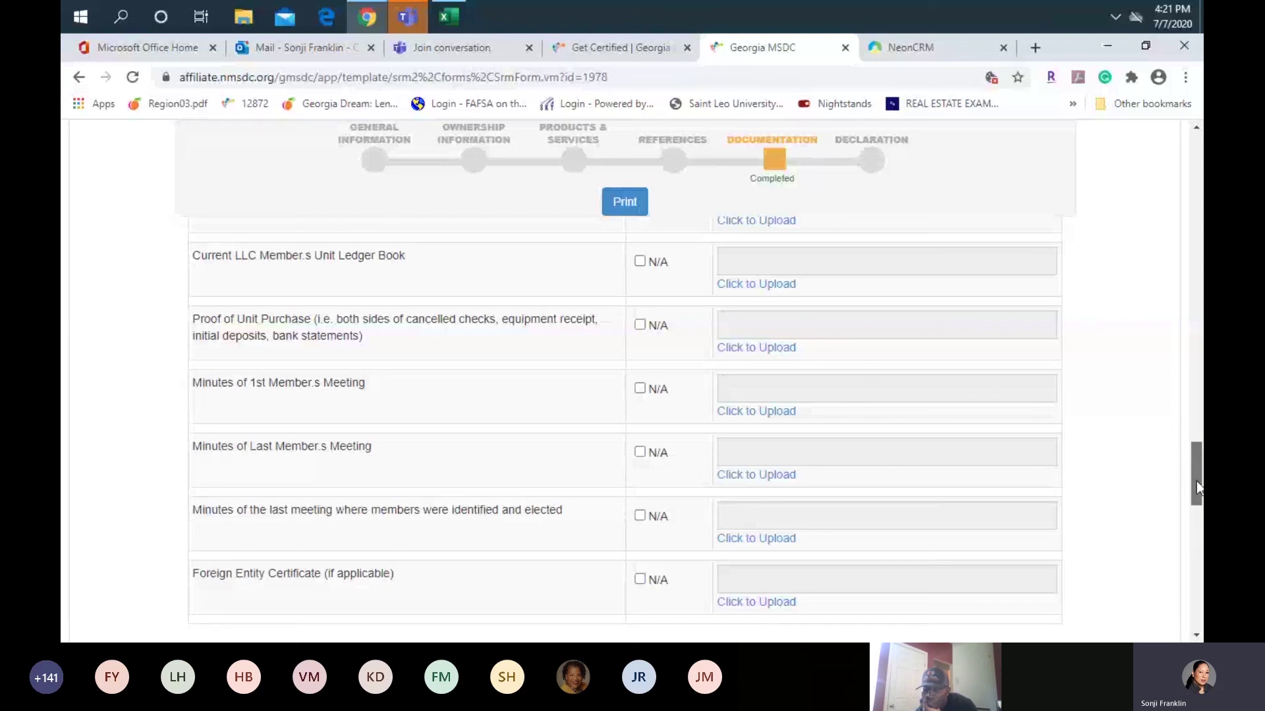
left_click_drag(1199, 486, 1200, 505)
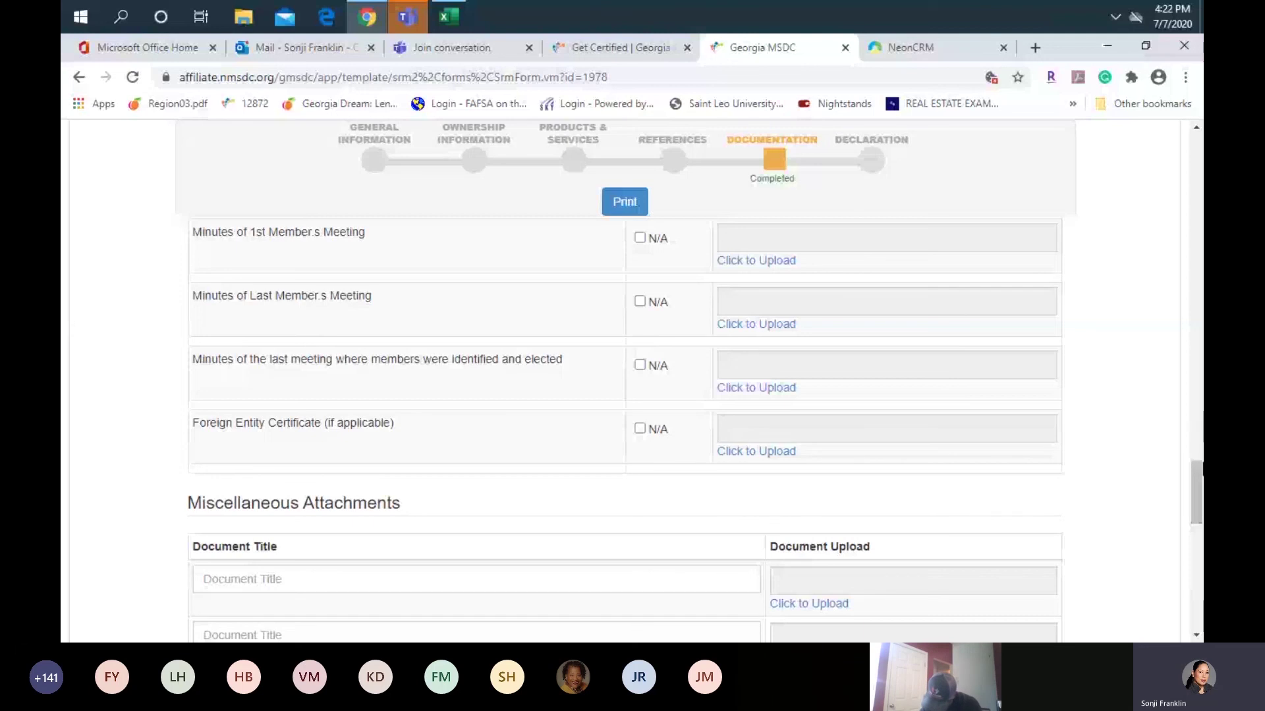
left_click(1197, 635)
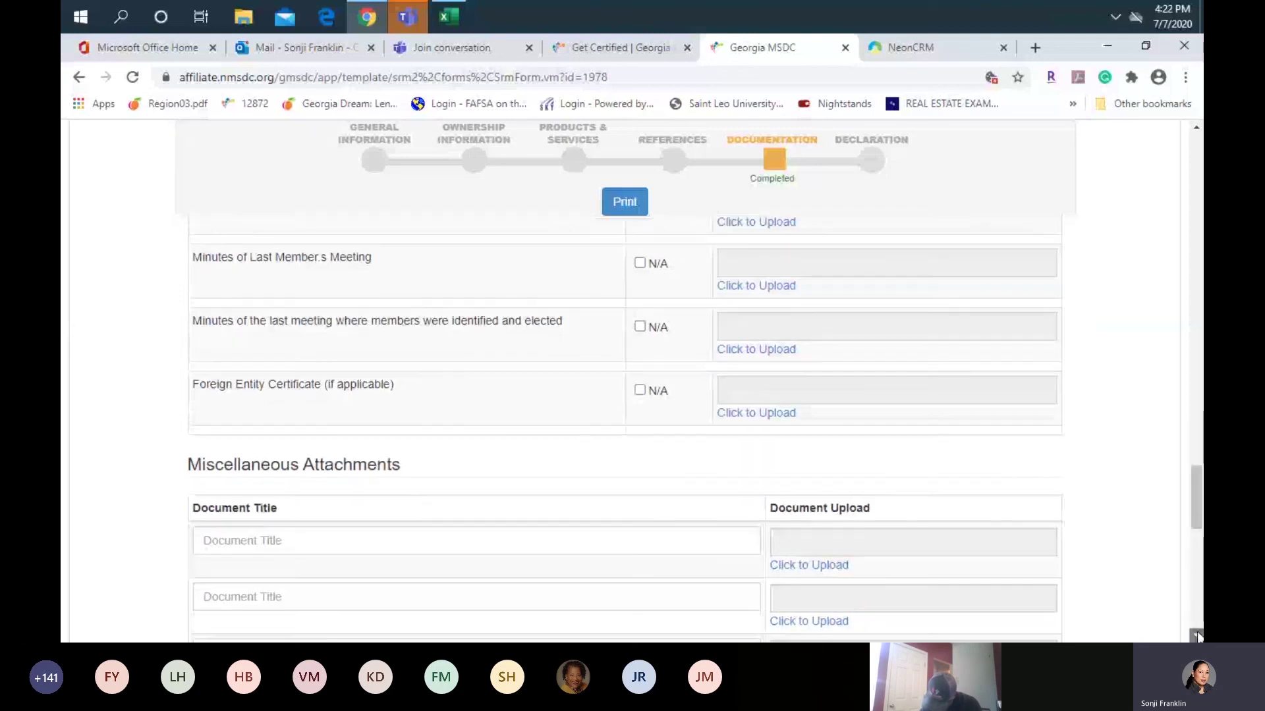
left_click(1197, 635)
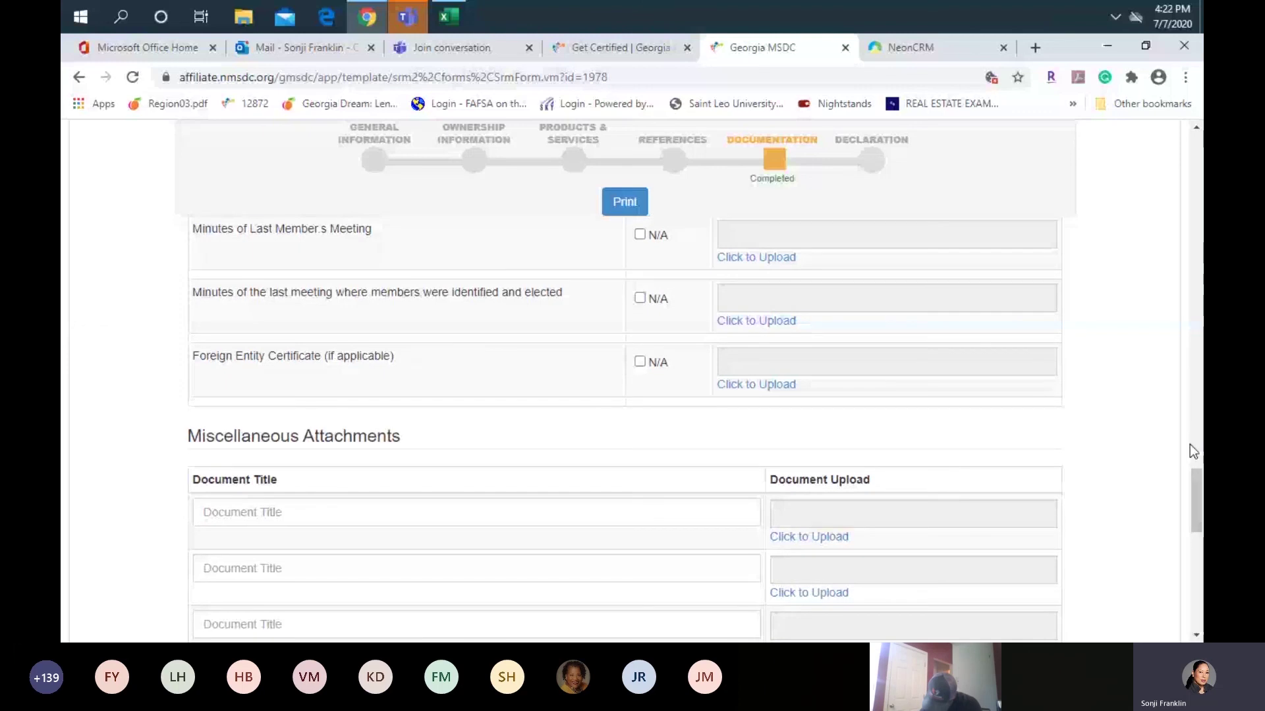
- Open the Declaration section and review the certification terms, the signature and notary block, and the area for printing and uploading the declaration
left_click(870, 164)
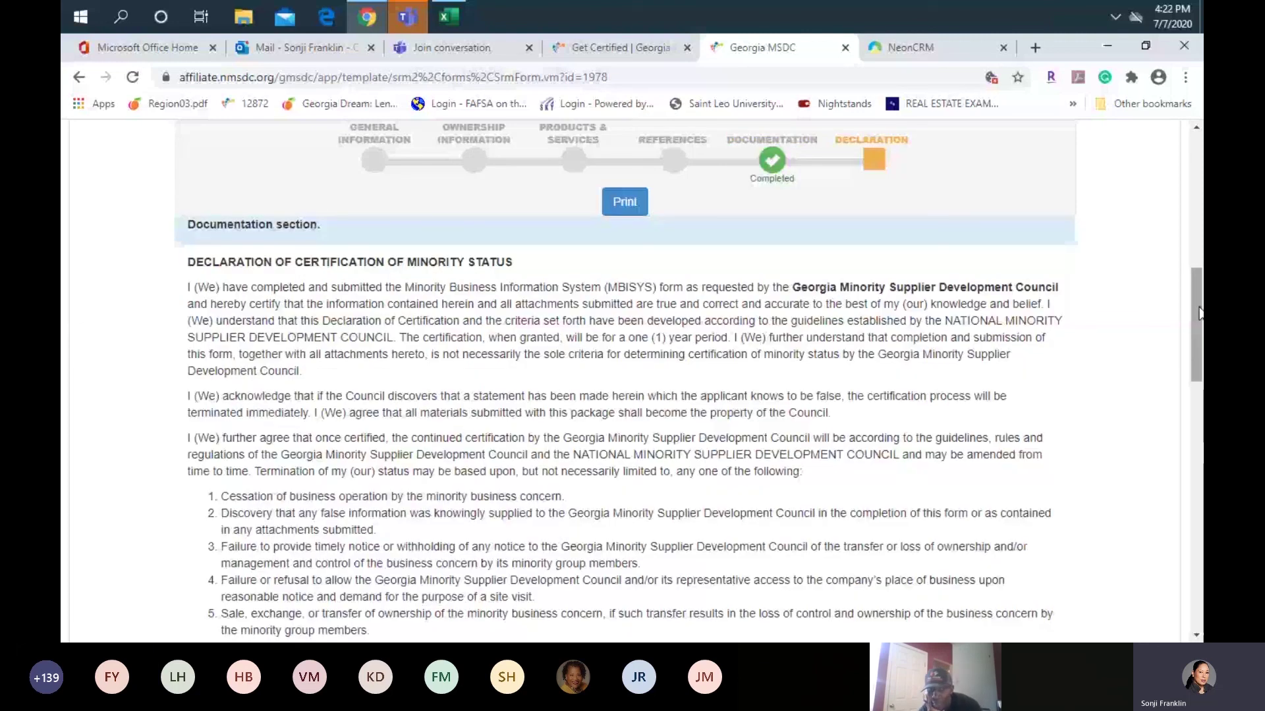
left_click_drag(1199, 312, 1200, 413)
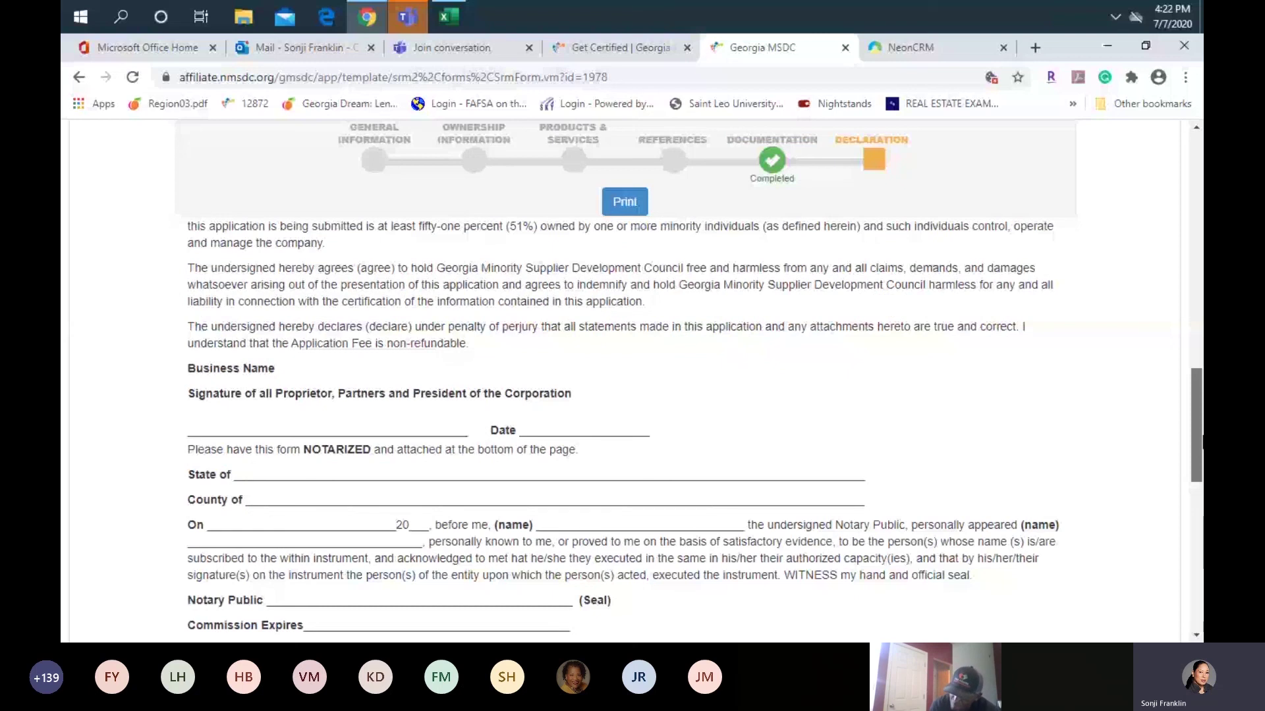
left_click_drag(1199, 439, 1200, 487)
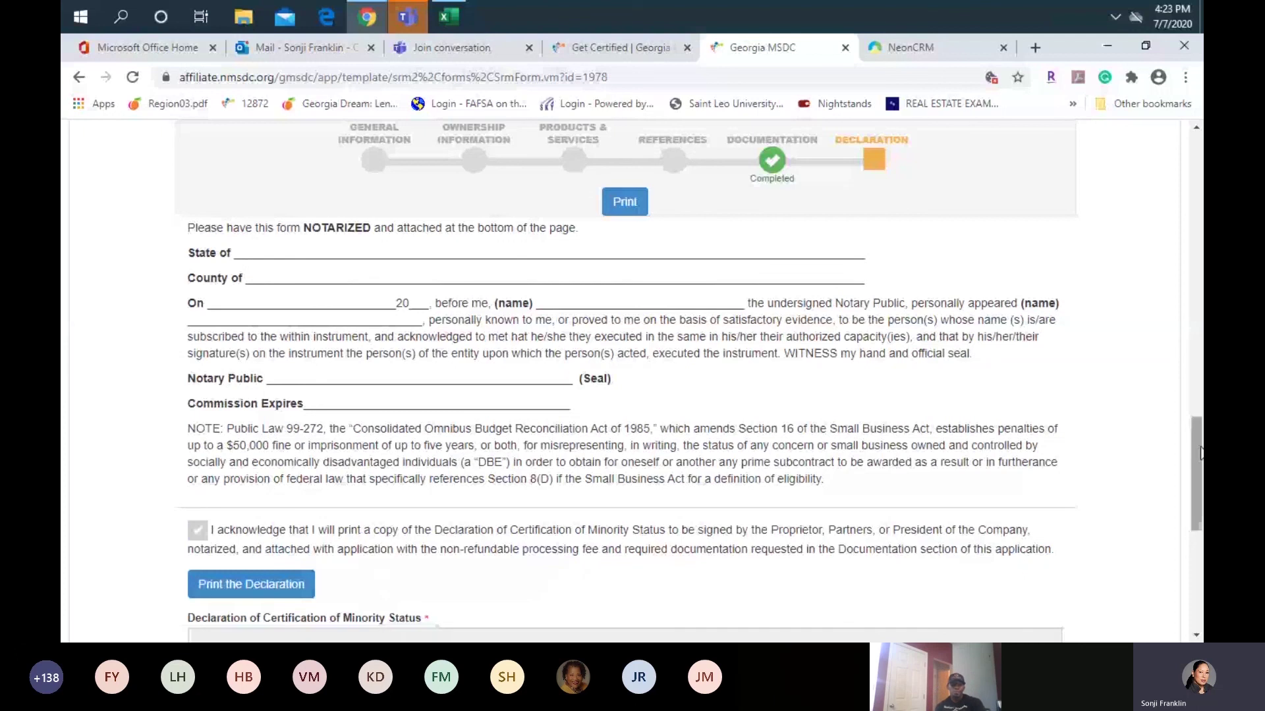
left_click_drag(1200, 453, 1200, 485)
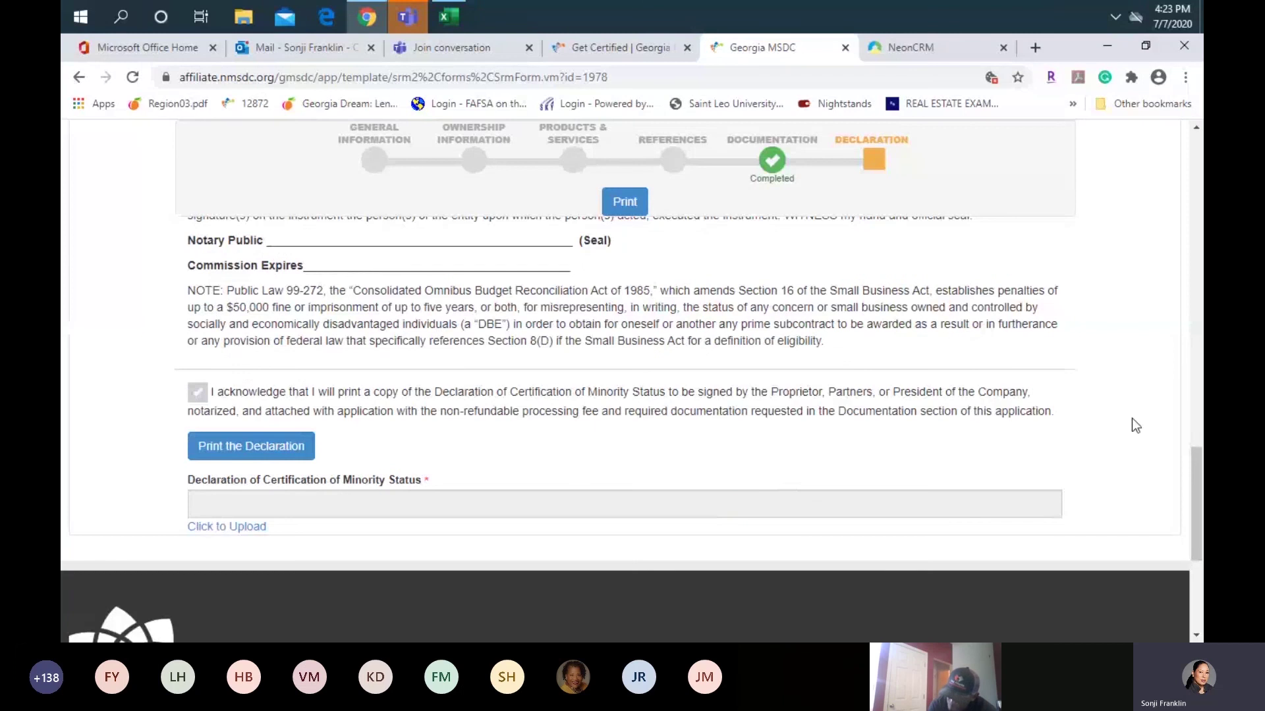
- Return to the start of the Declaration of Certification and reread the notarization note, the termination conditions and the undersigned's statements
left_click_drag(1199, 474, 1163, 223)
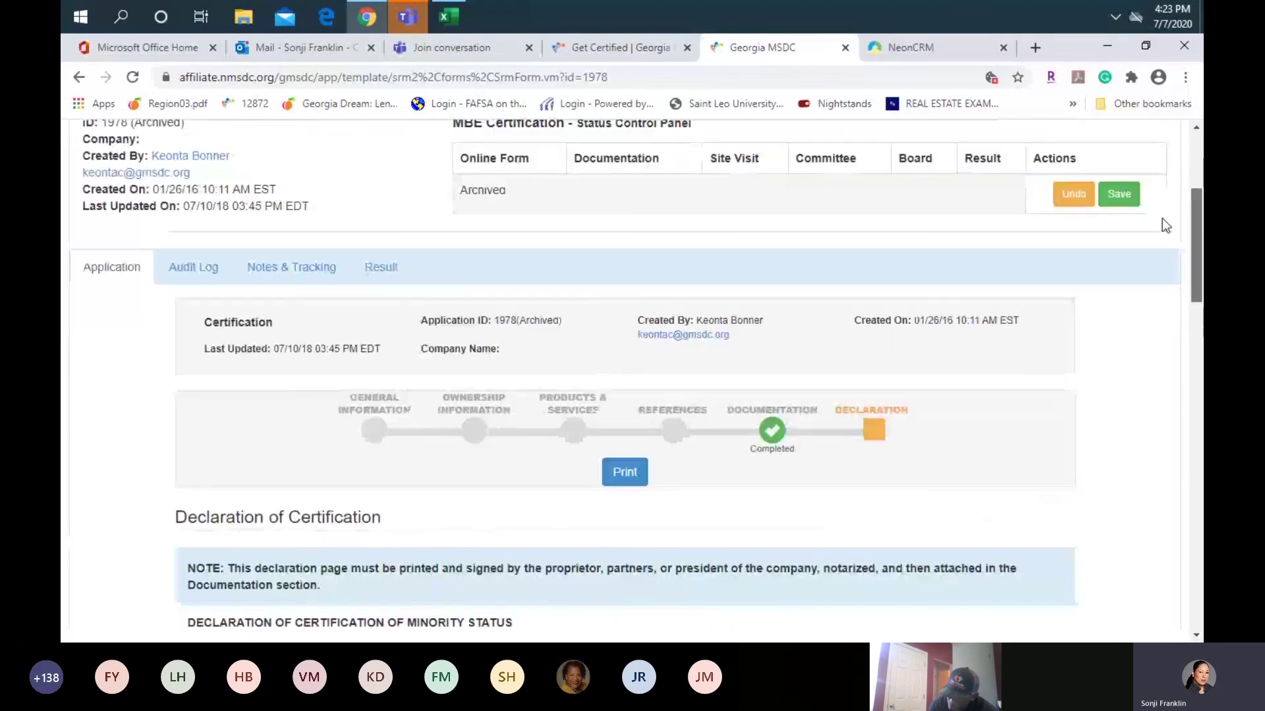
scroll(1162, 219, "down", 1)
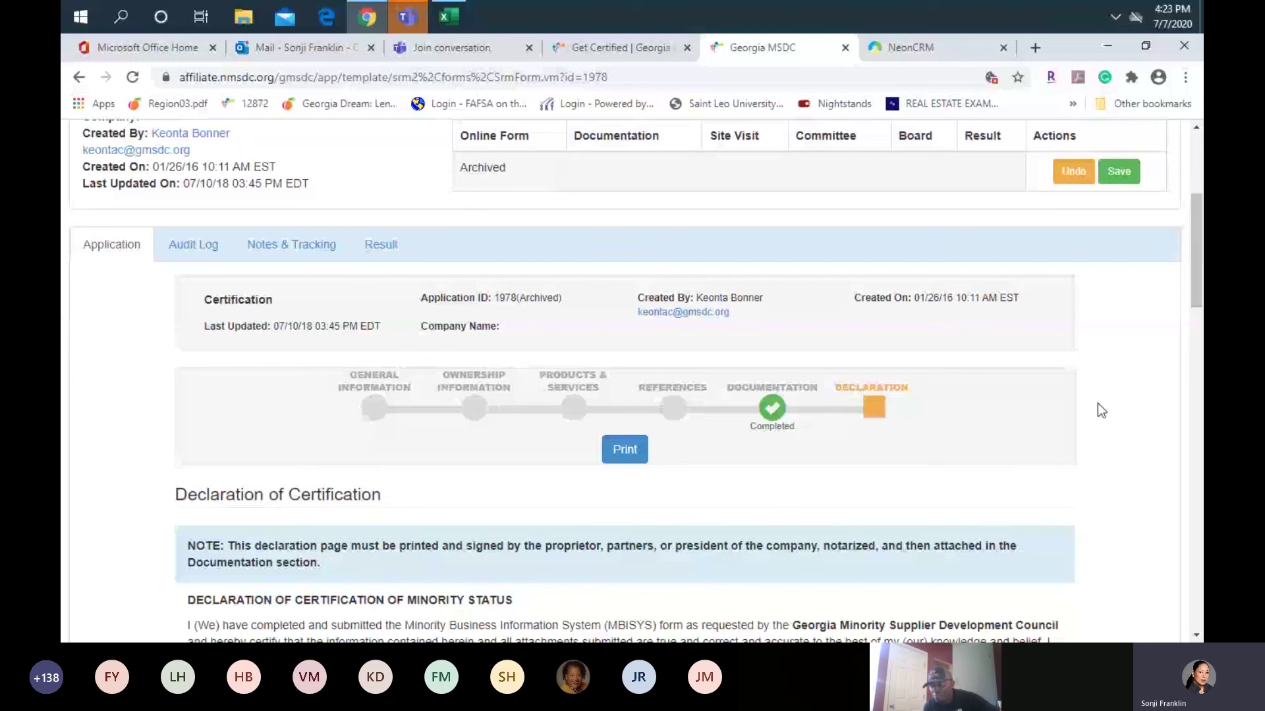
left_click_drag(1198, 301, 1200, 334)
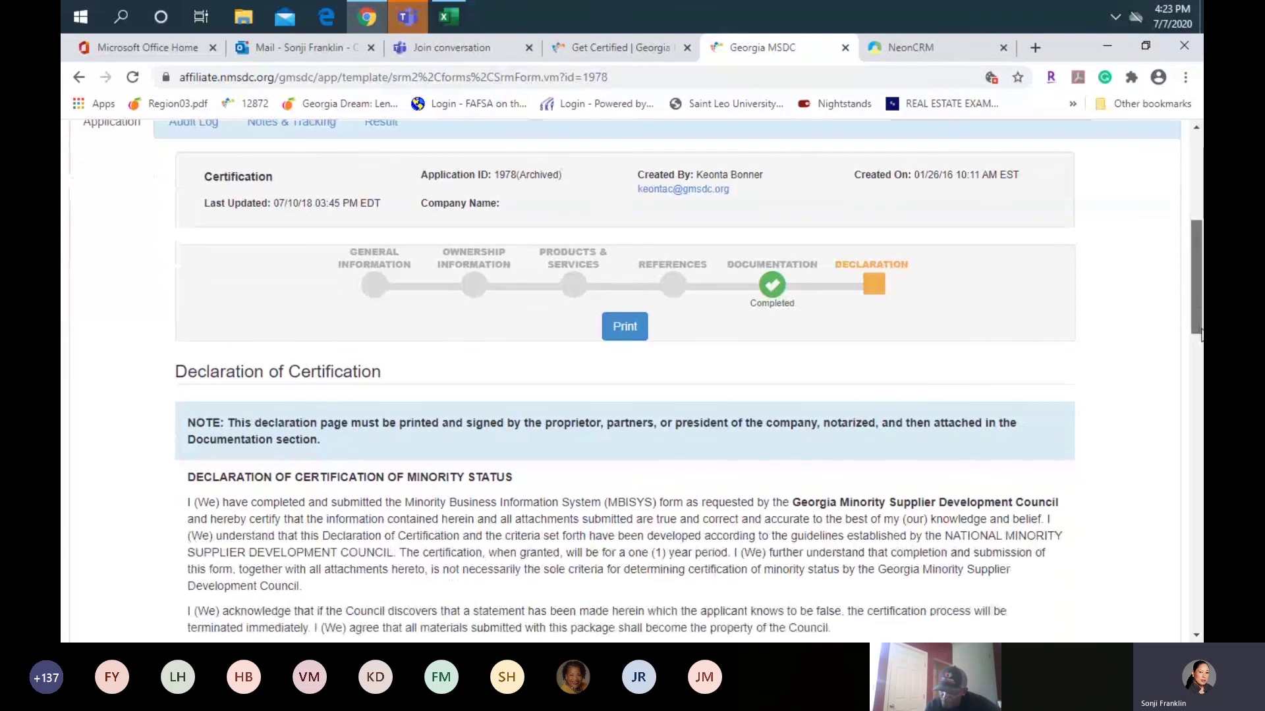
left_click_drag(1200, 334, 1199, 436)
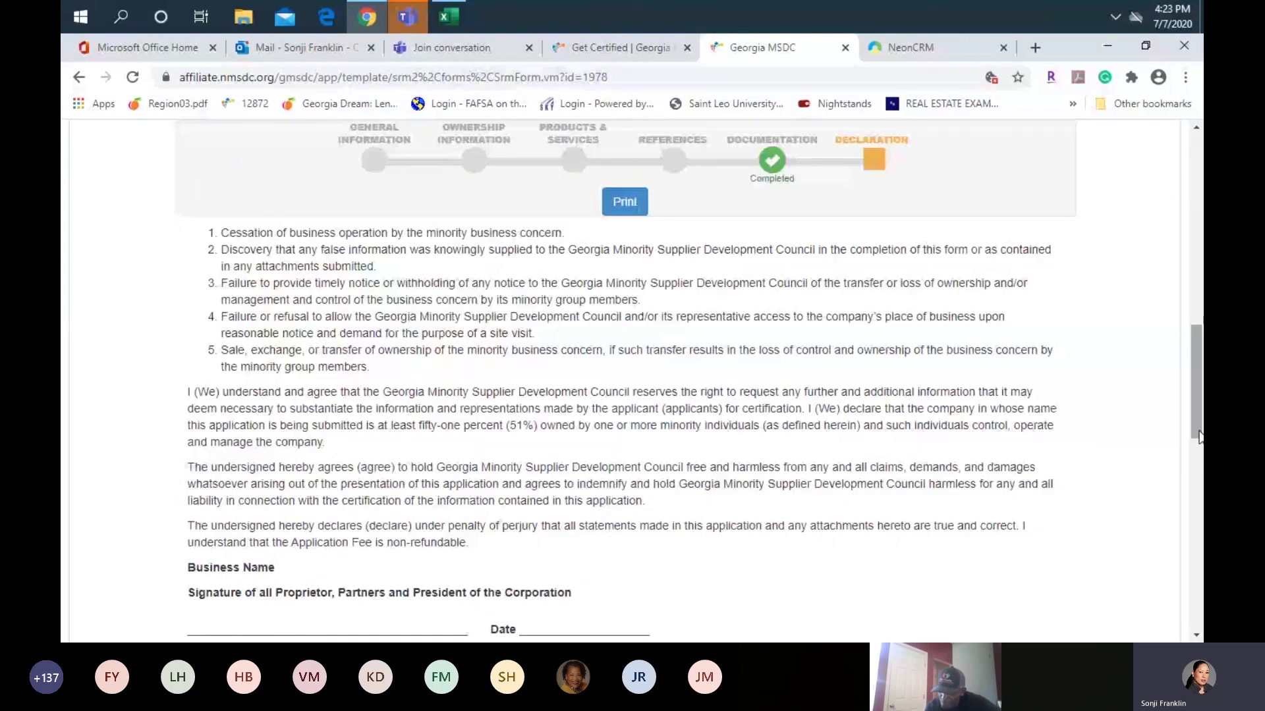